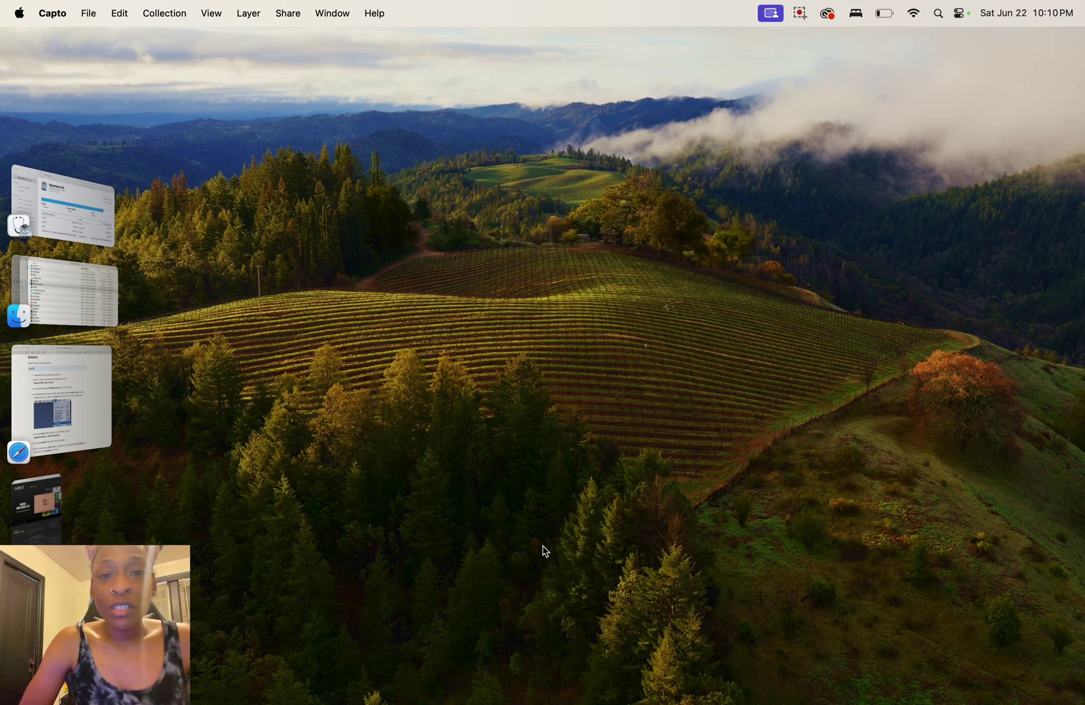
# - Examine the product tiles under All Instruments and All One-shots in the Maschine 2 library for missing artwork
pyautogui.moveTo(547, 704)
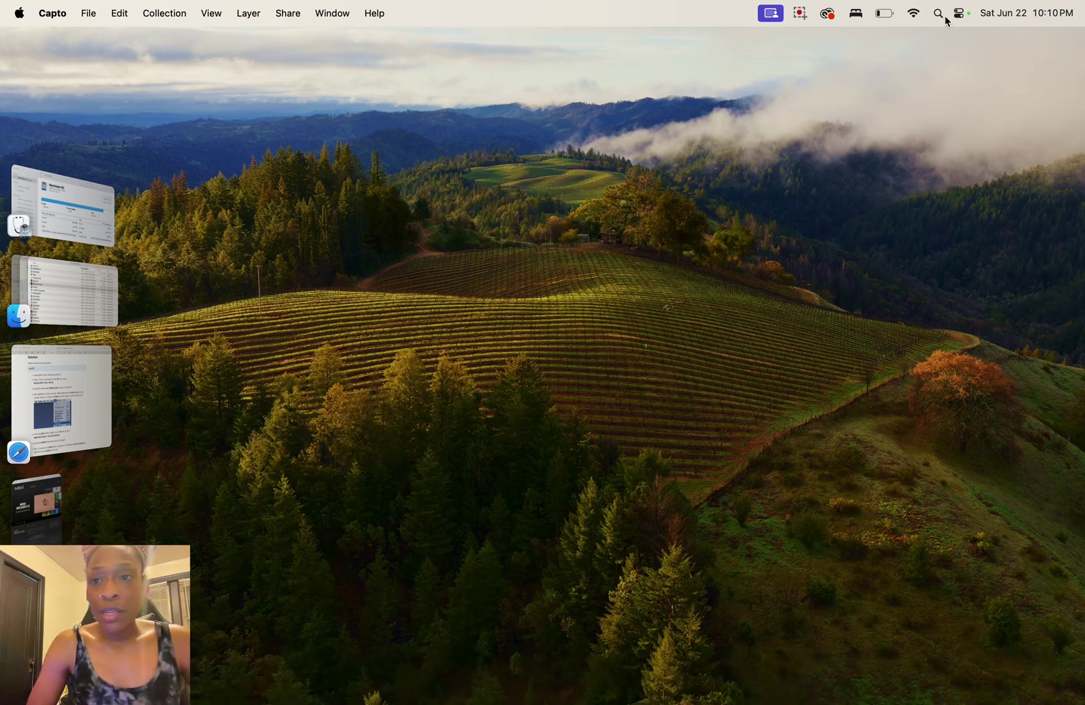
pyautogui.click(938, 13)
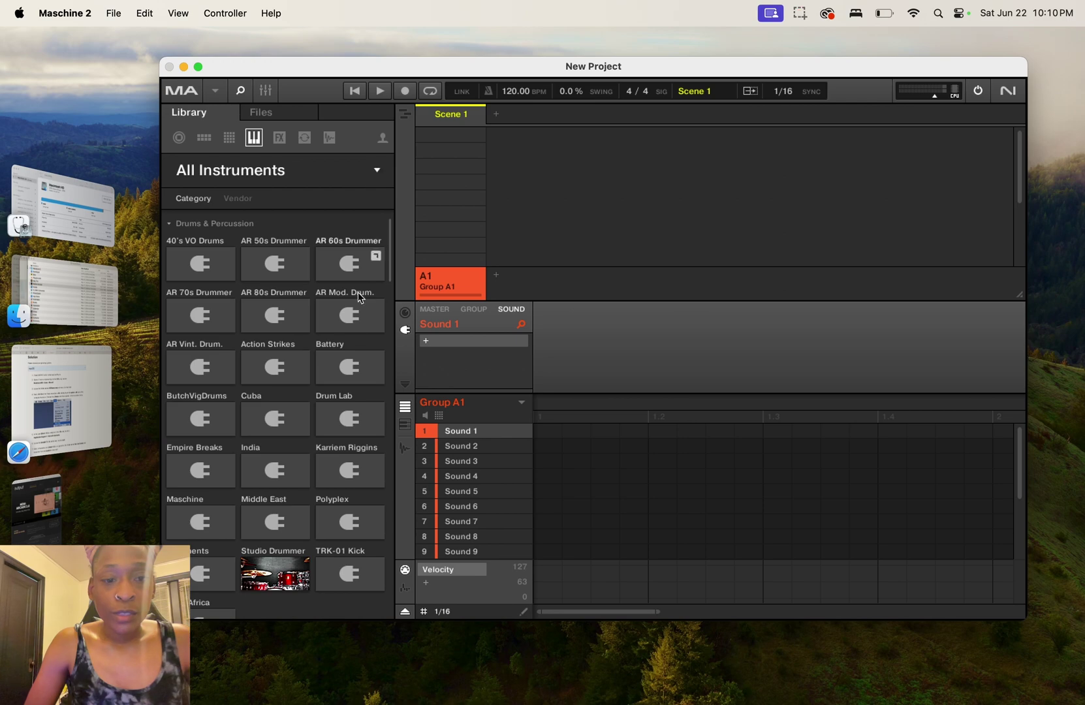
pyautogui.scroll(-10, 356, 313)
pyautogui.click(329, 138)
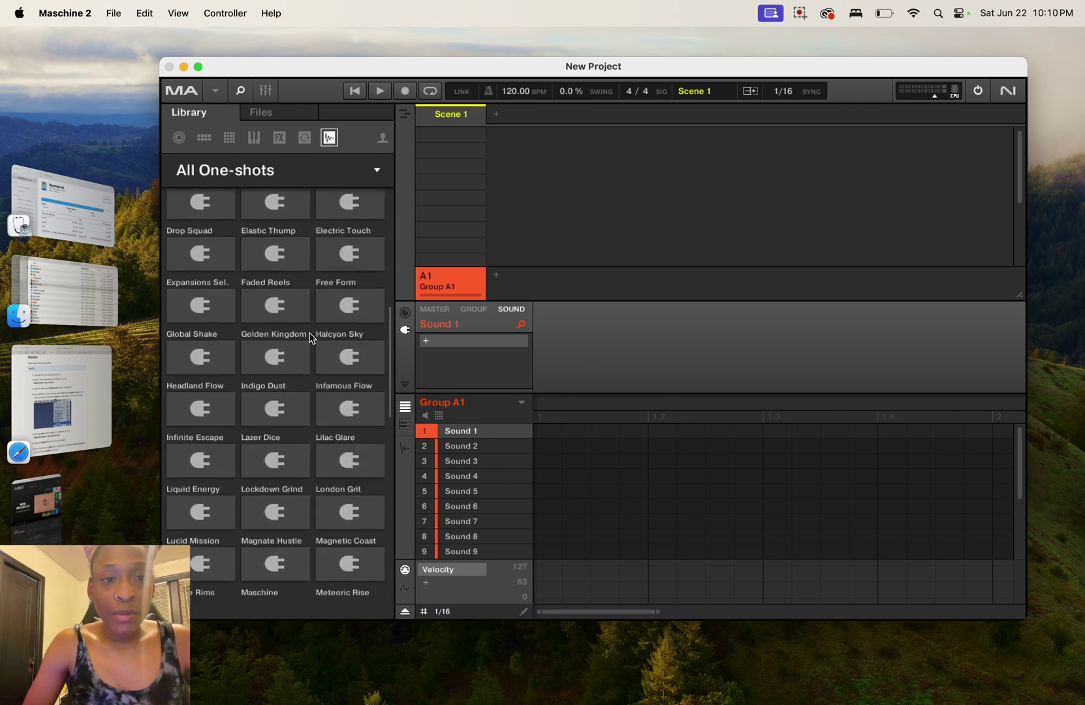
pyautogui.scroll(10, 310, 338)
pyautogui.scroll(-15, 310, 338)
pyautogui.scroll(15, 310, 338)
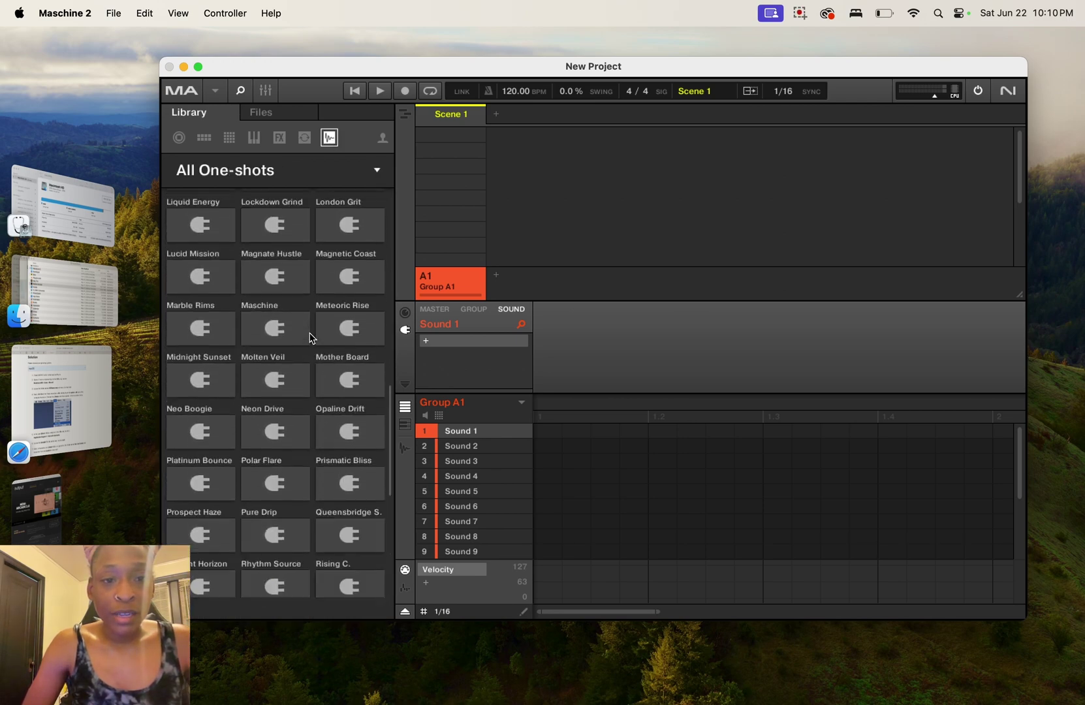
pyautogui.scroll(-5, 308, 396)
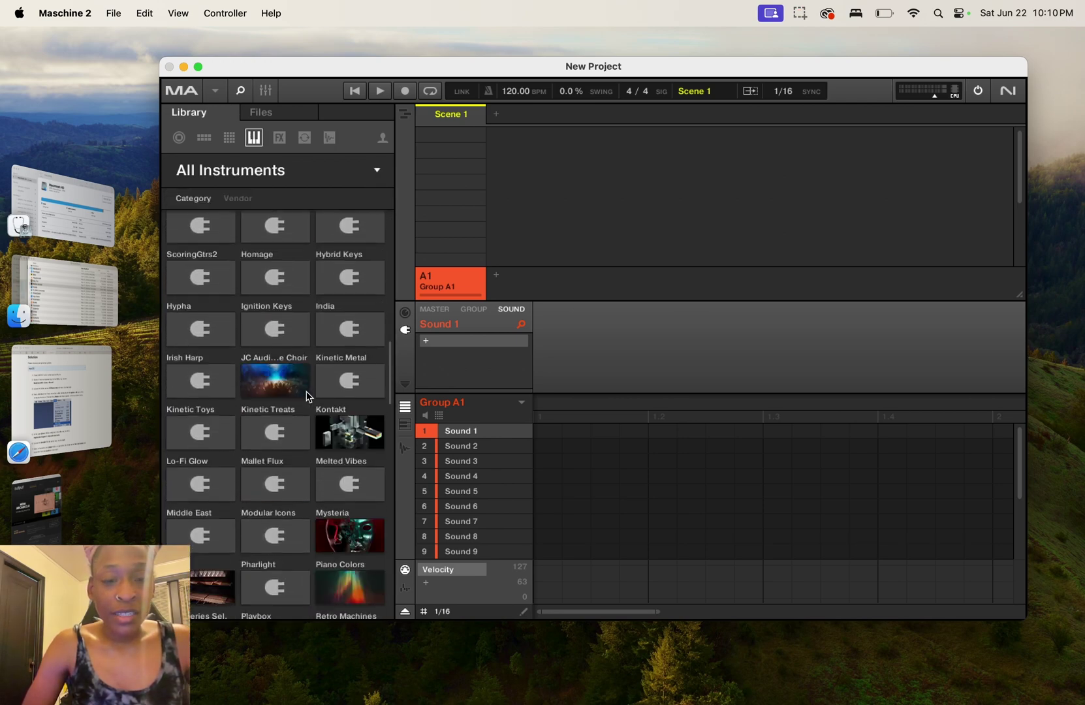
pyautogui.scroll(-15, 307, 396)
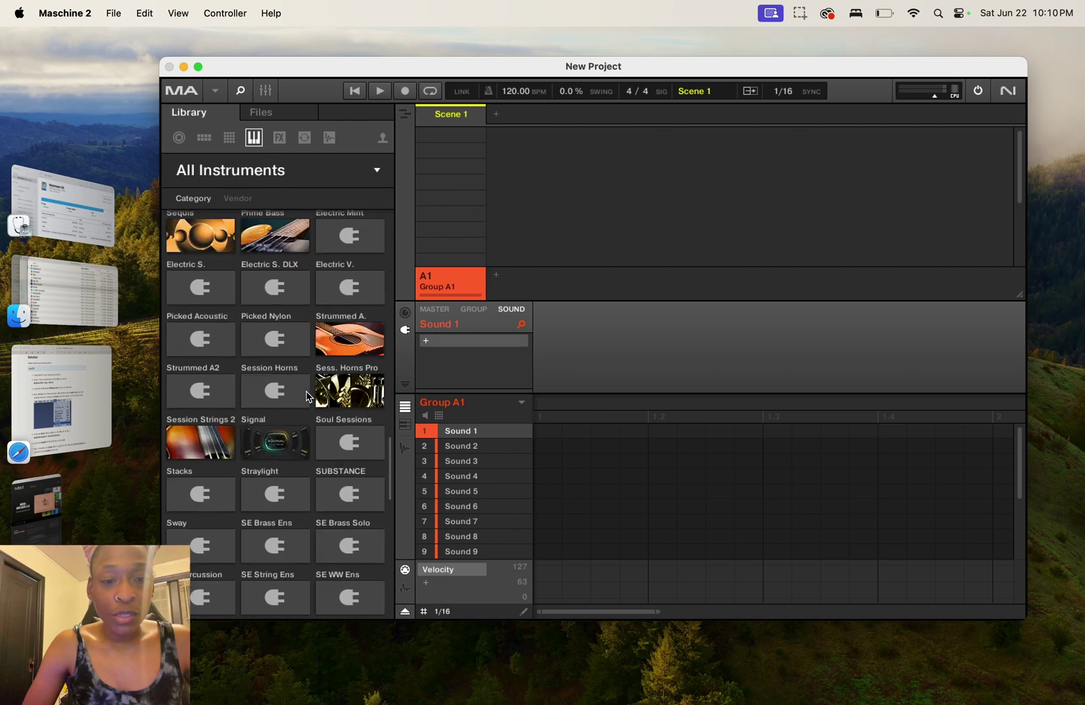
pyautogui.scroll(-15, 307, 394)
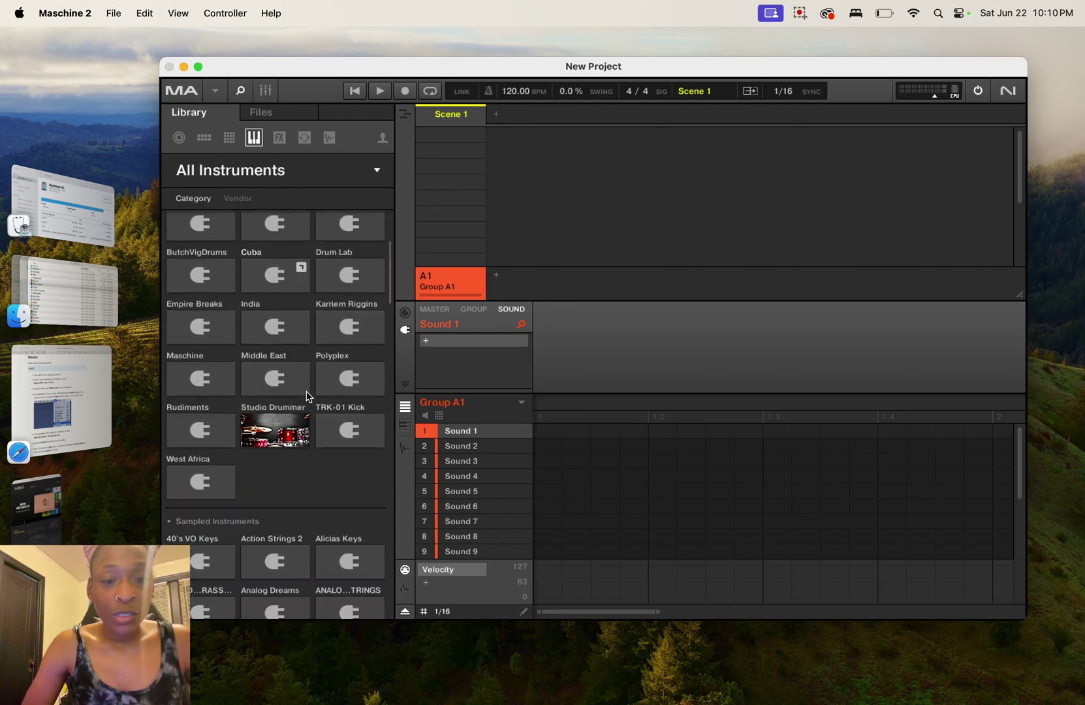
pyautogui.click(329, 137)
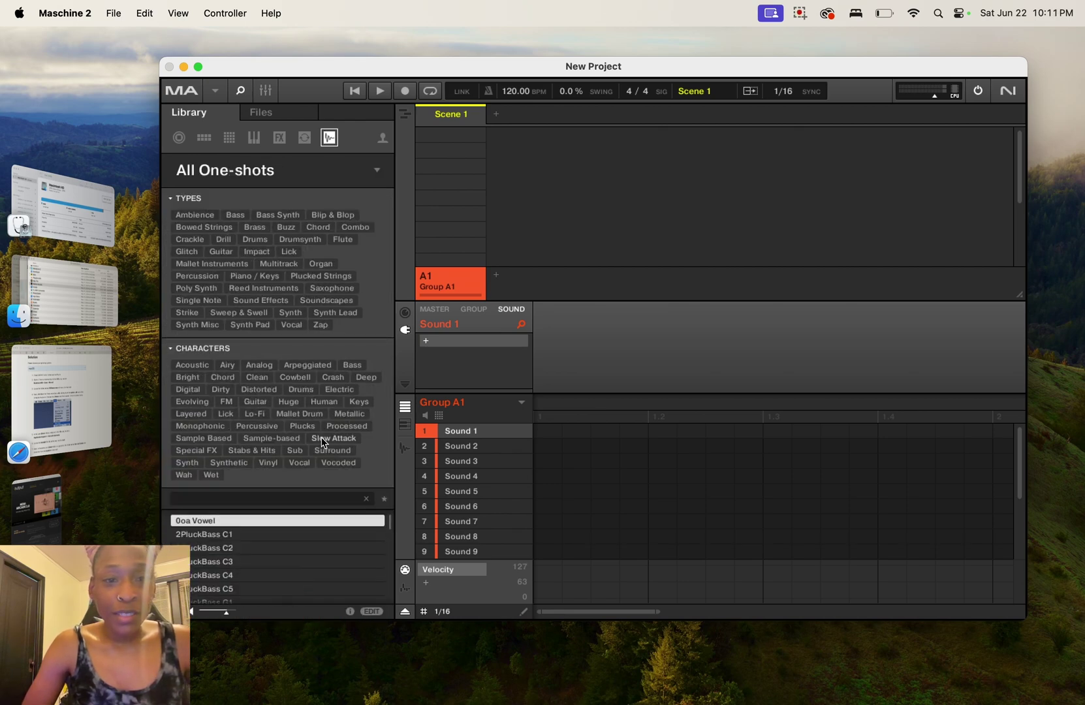
pyautogui.click(377, 171)
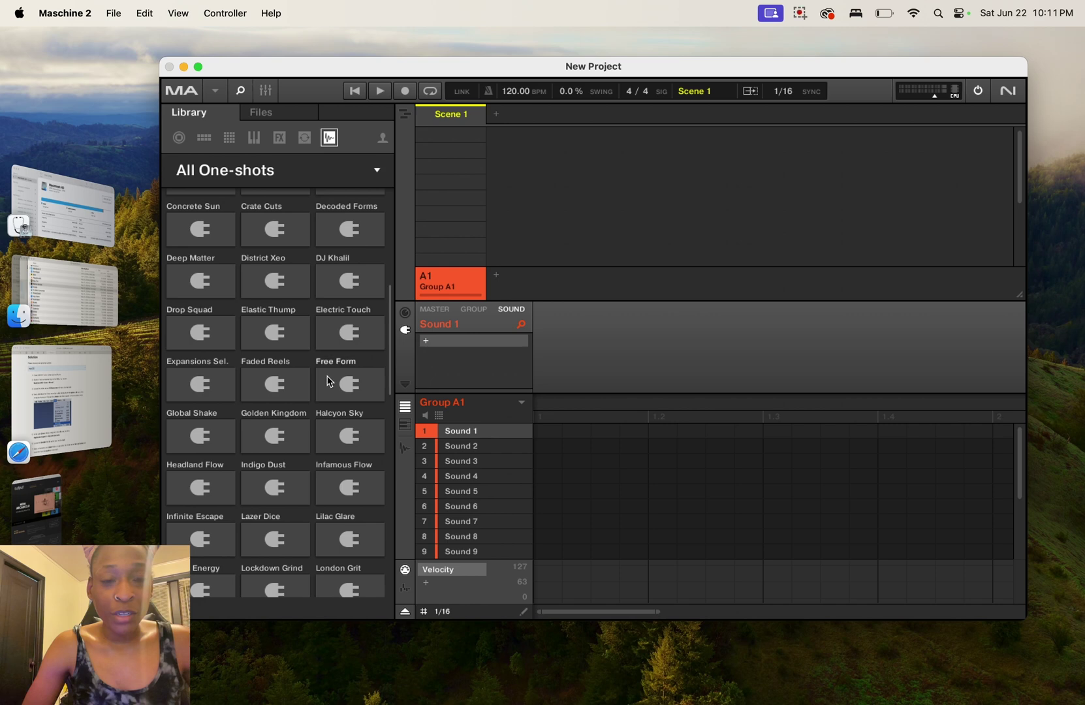
pyautogui.scroll(-15, 329, 379)
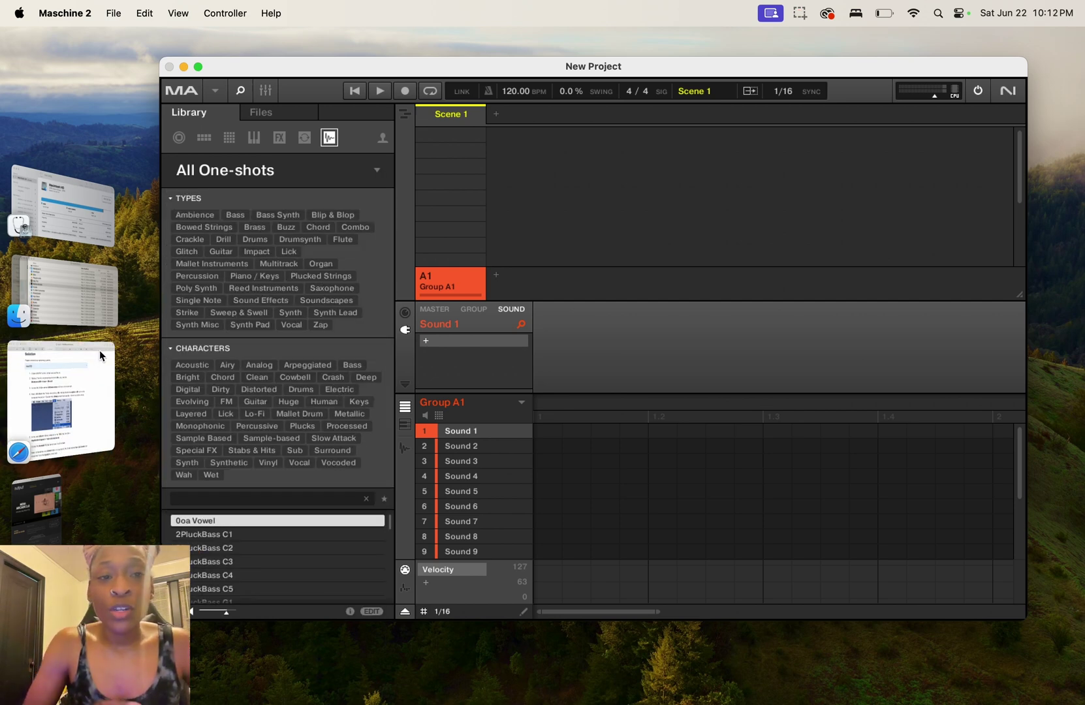
# - Quit Maschine 2
pyautogui.moveTo(857, 702)
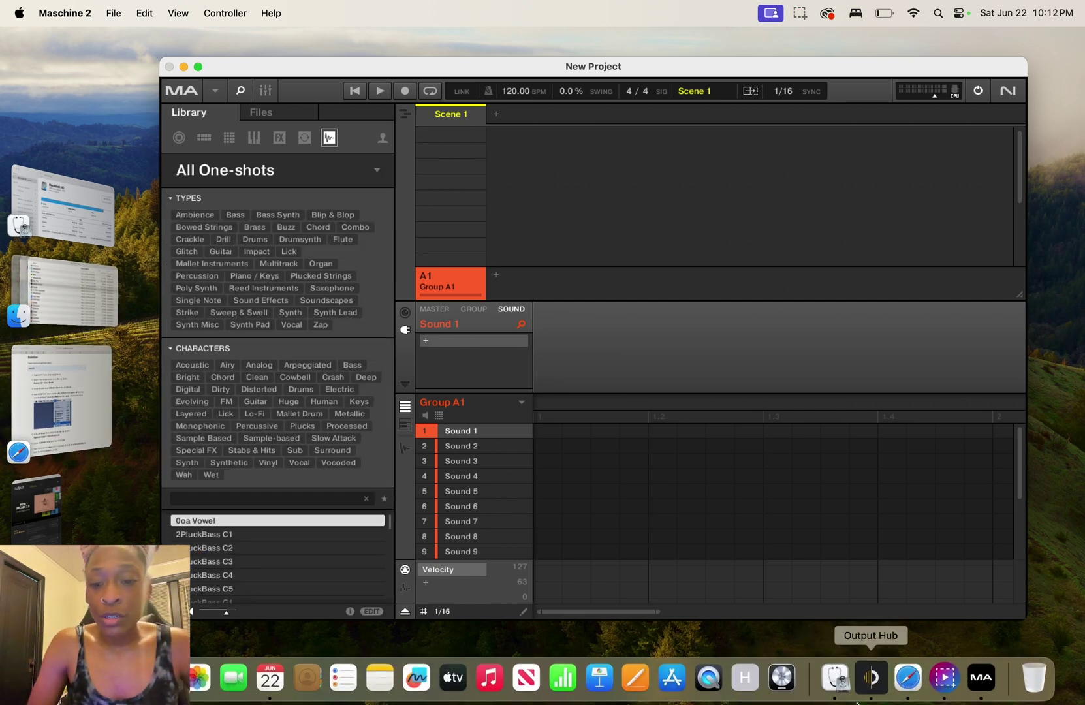
pyautogui.rightClick(983, 679)
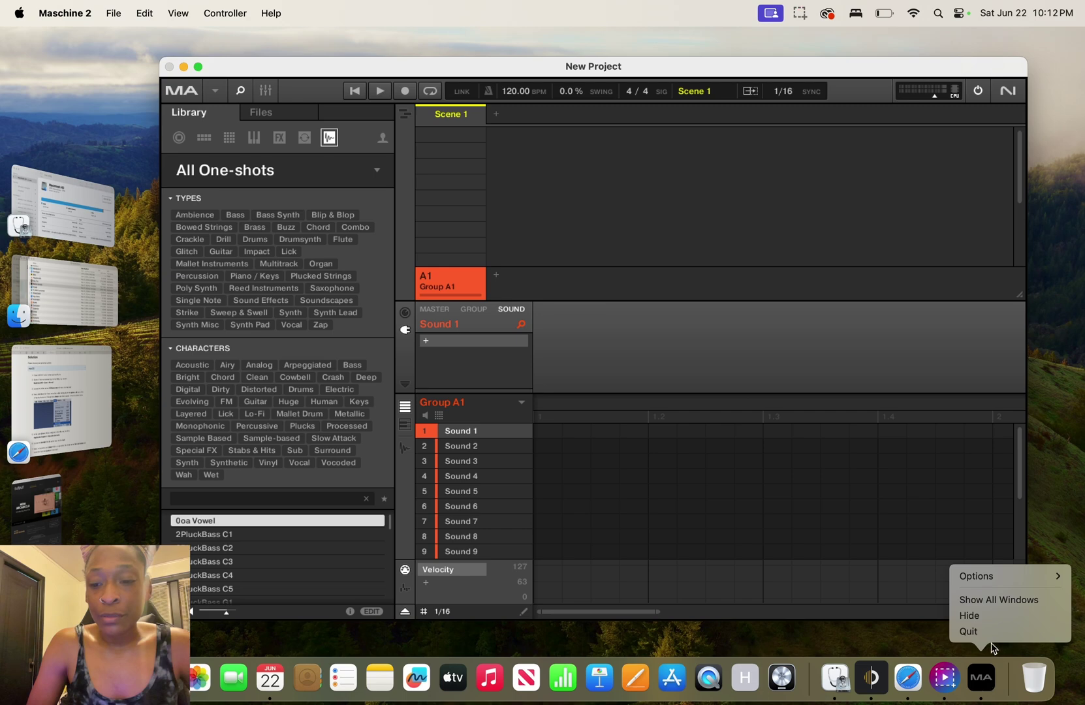
pyautogui.click(972, 632)
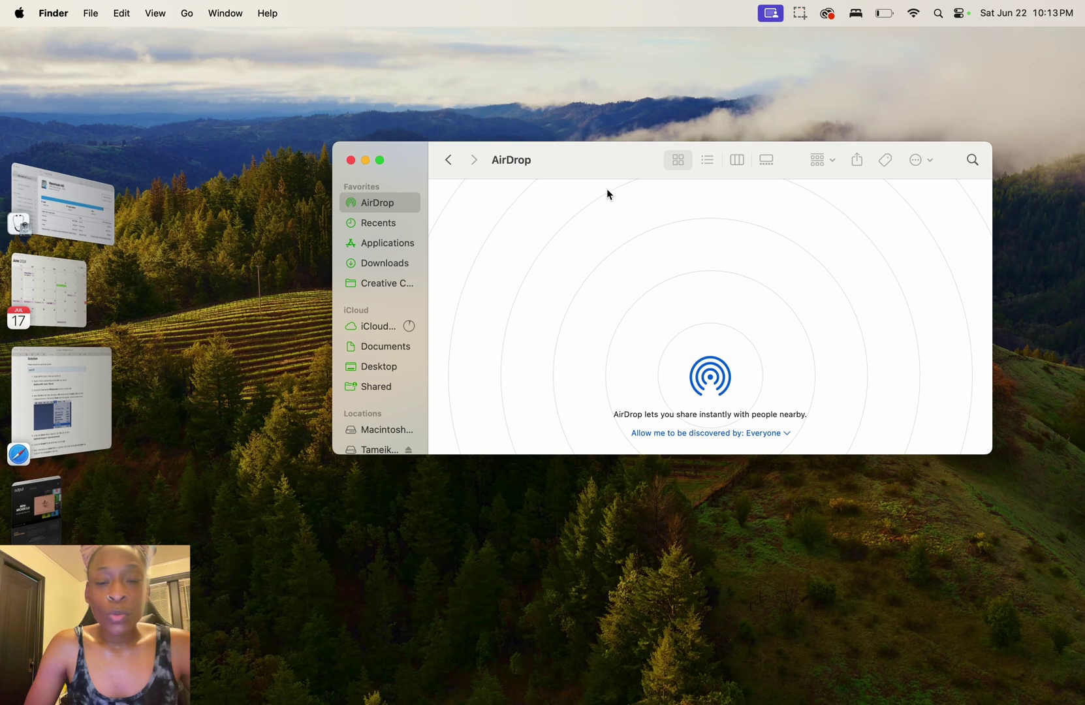
# - In Finder, browse from the computer's drives to the Shared folder in Macintosh HD > Users
pyautogui.moveTo(574, 156); pyautogui.dragTo(422, 133)
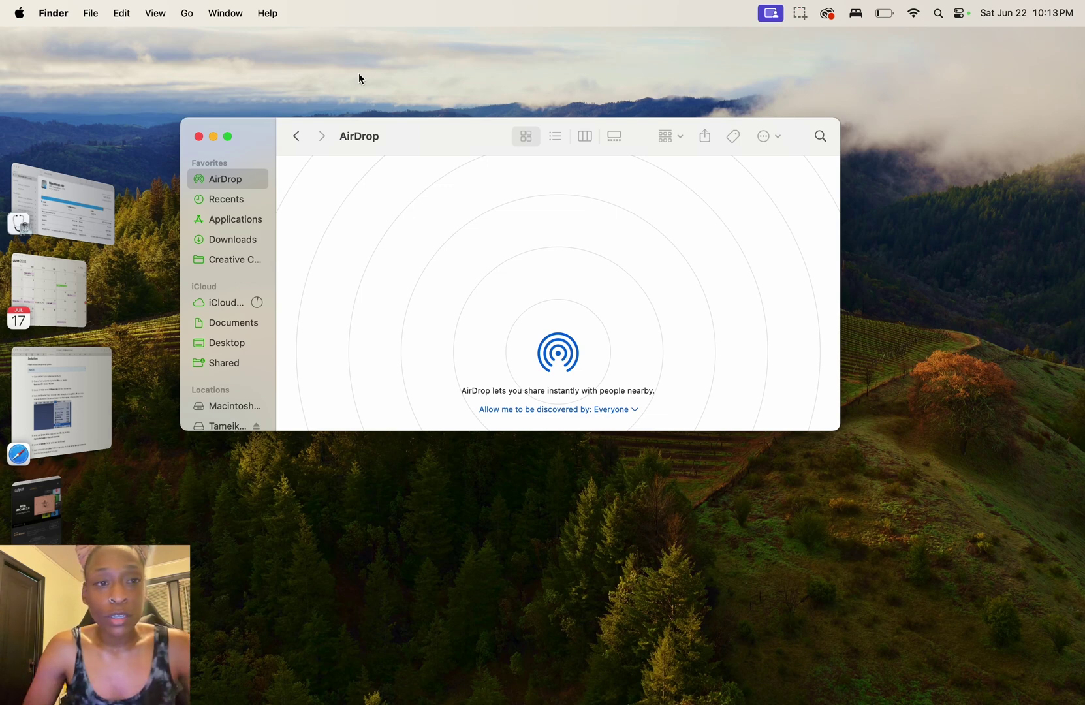
pyautogui.click(188, 14)
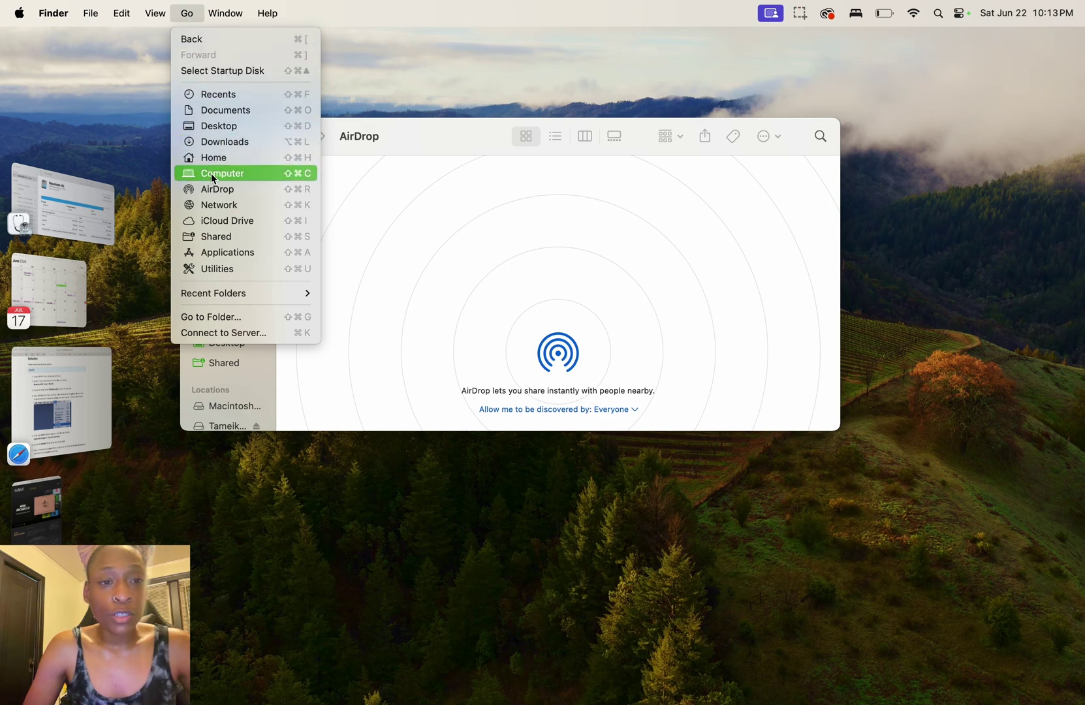
pyautogui.keyDown('shift'); pyautogui.click(212, 73); pyautogui.keyUp('shift')
pyautogui.click(187, 14)
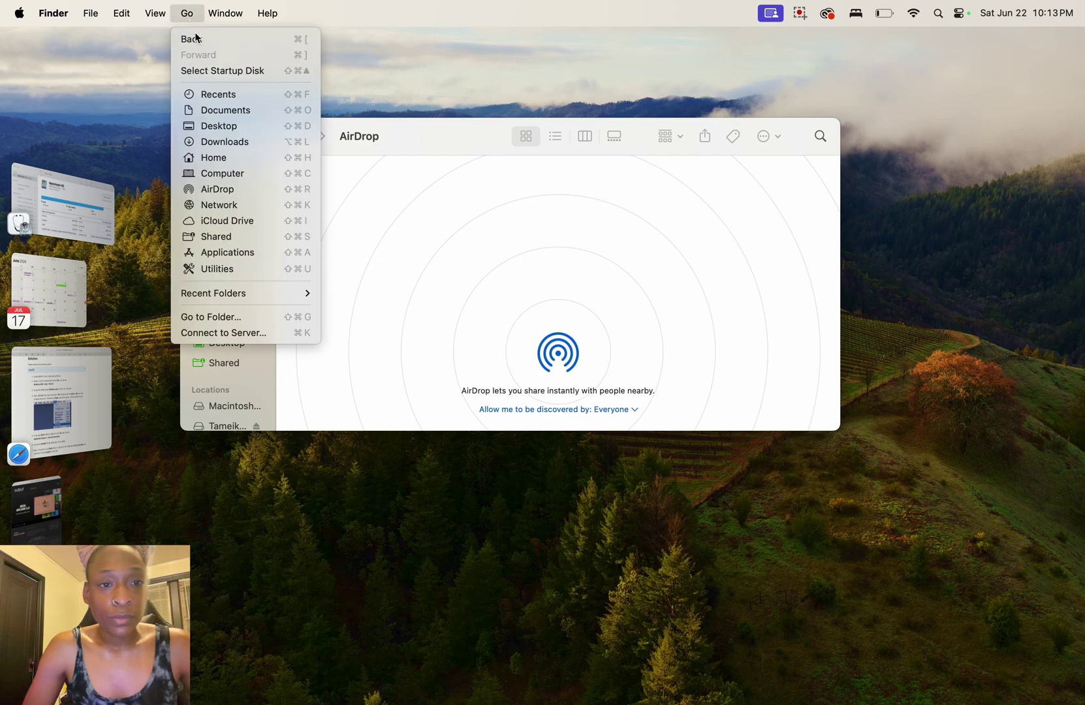
pyautogui.keyDown('shift'); pyautogui.click(216, 72); pyautogui.keyUp('shift')
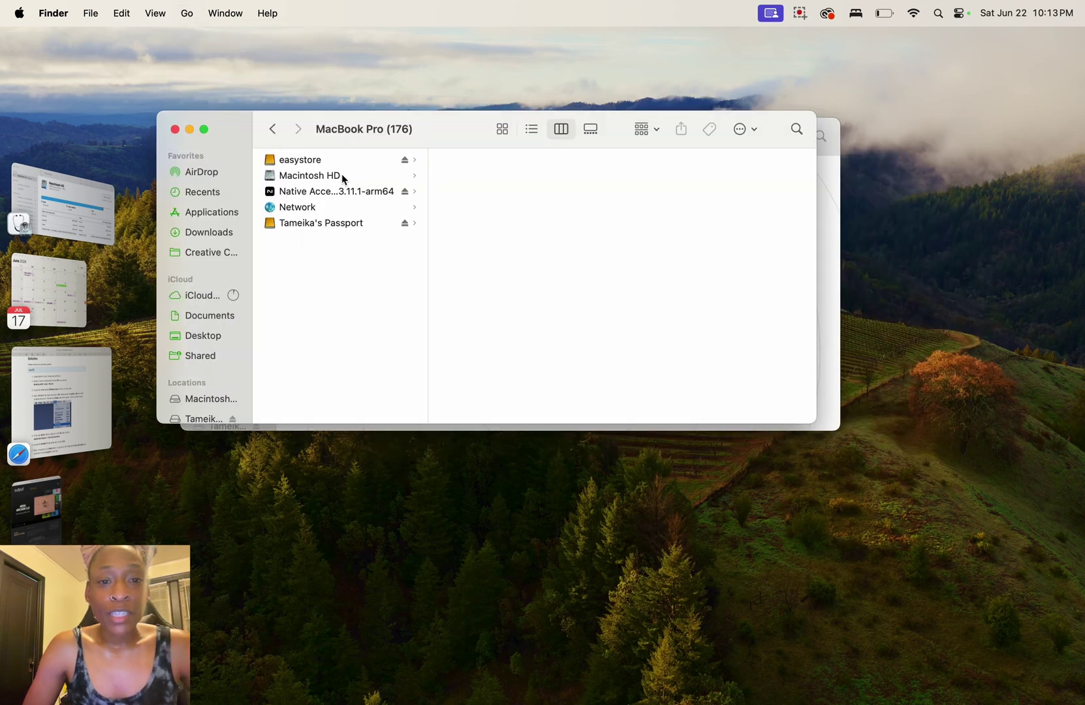
pyautogui.click(342, 175)
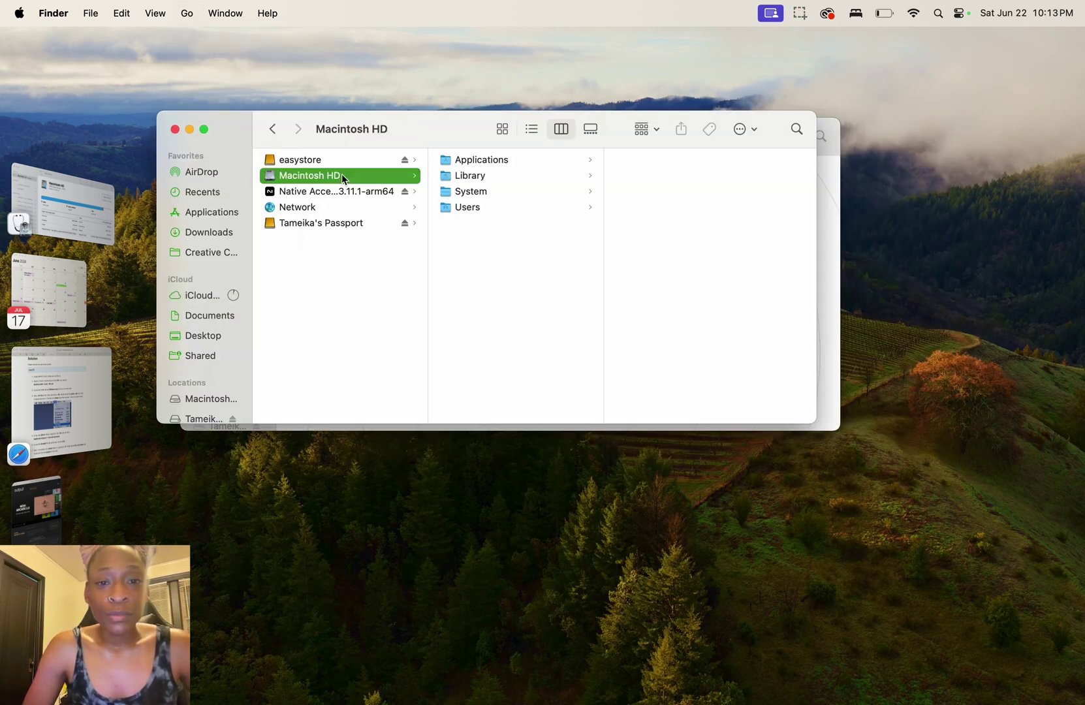
pyautogui.click(472, 210)
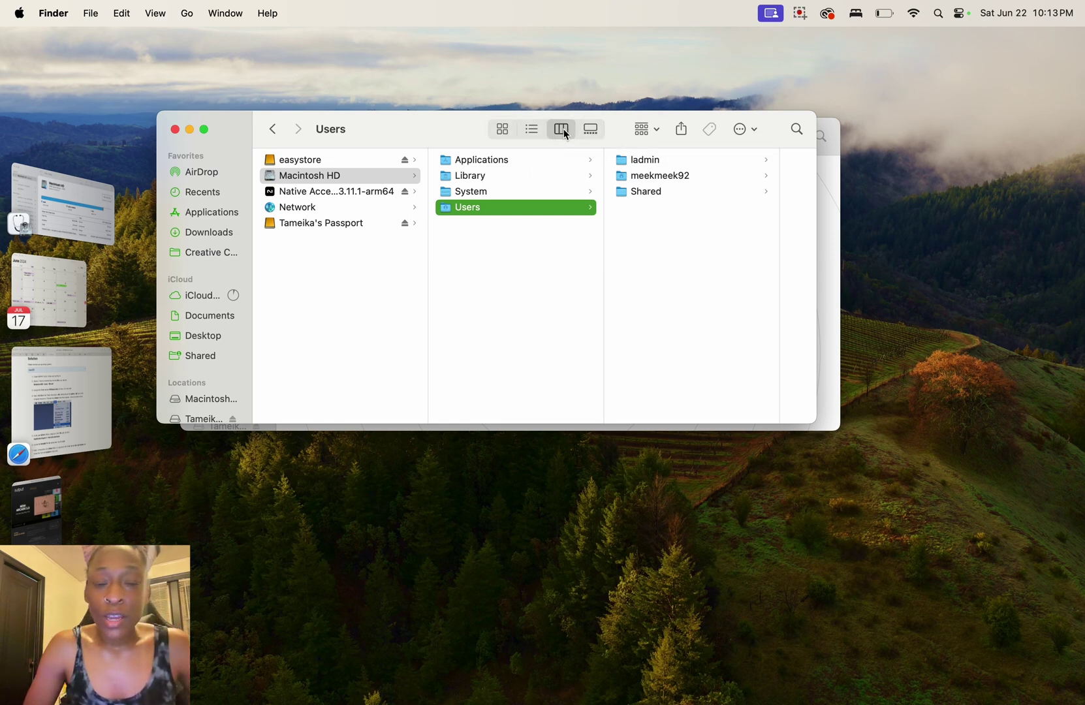
pyautogui.click(648, 193)
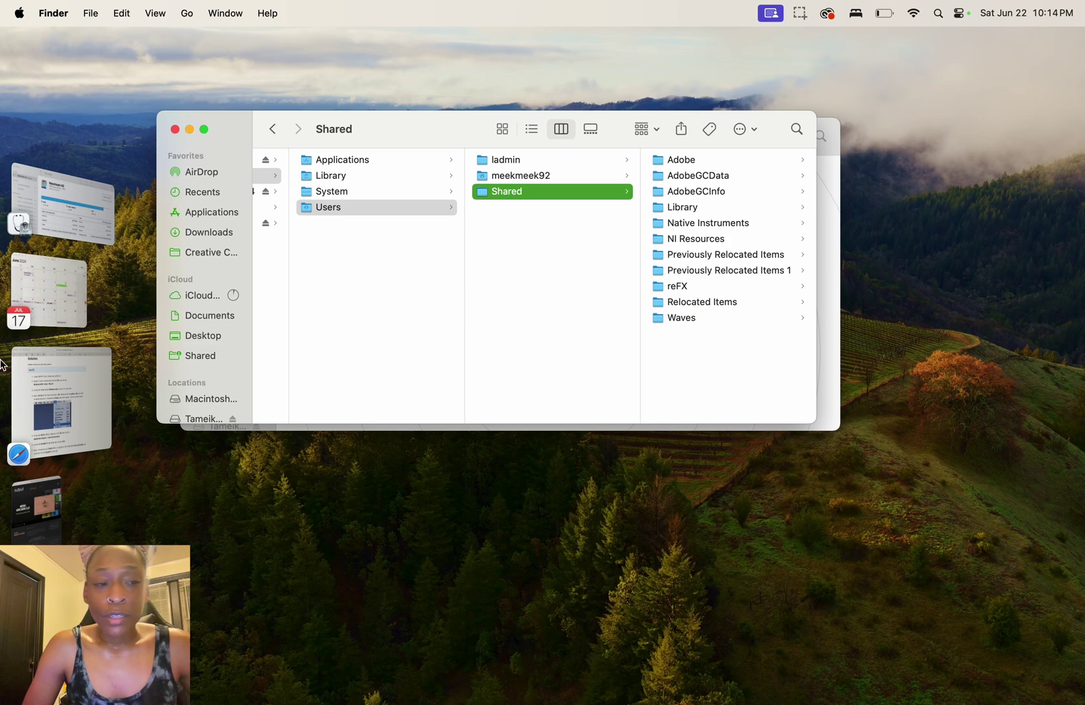
# - Inspect the NI Resources folder, previewing MST_artwork.png in its image > choral subfolder
pyautogui.moveTo(446, 135); pyautogui.dragTo(400, 127)
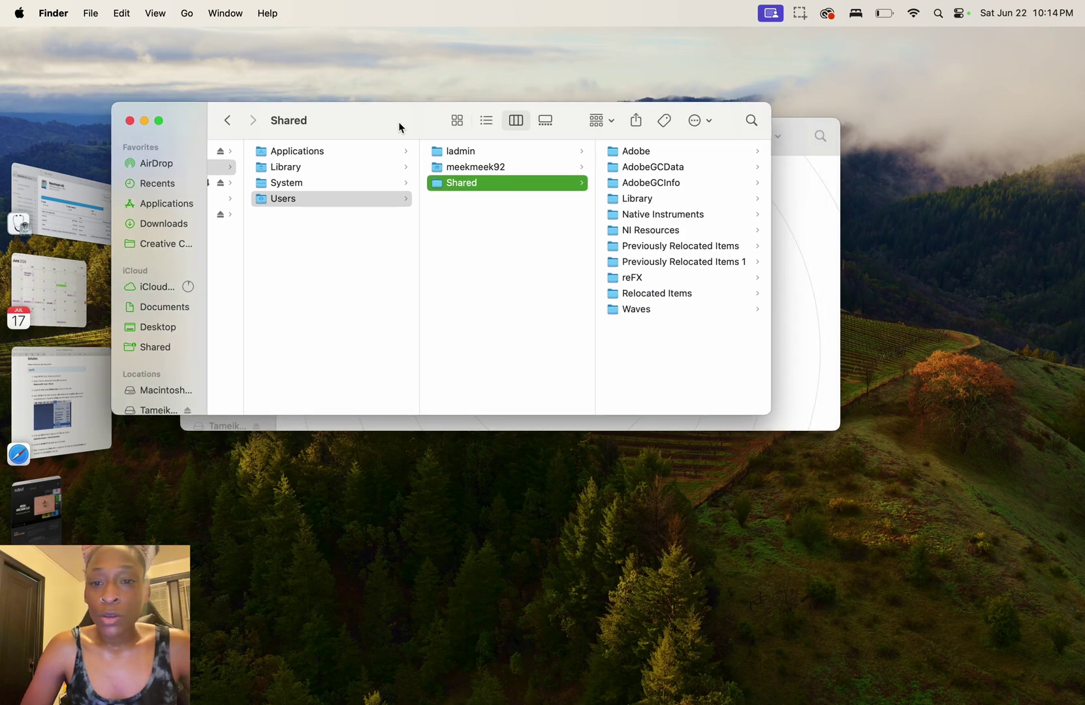
pyautogui.click(674, 229)
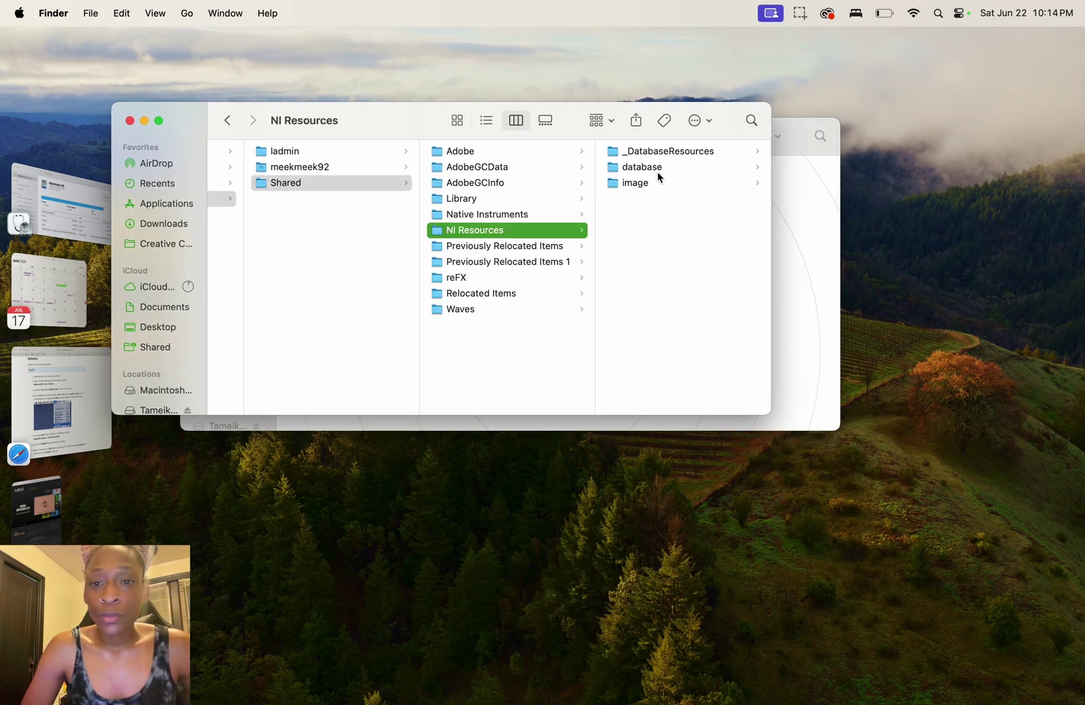
pyautogui.click(659, 185)
pyautogui.click(674, 167)
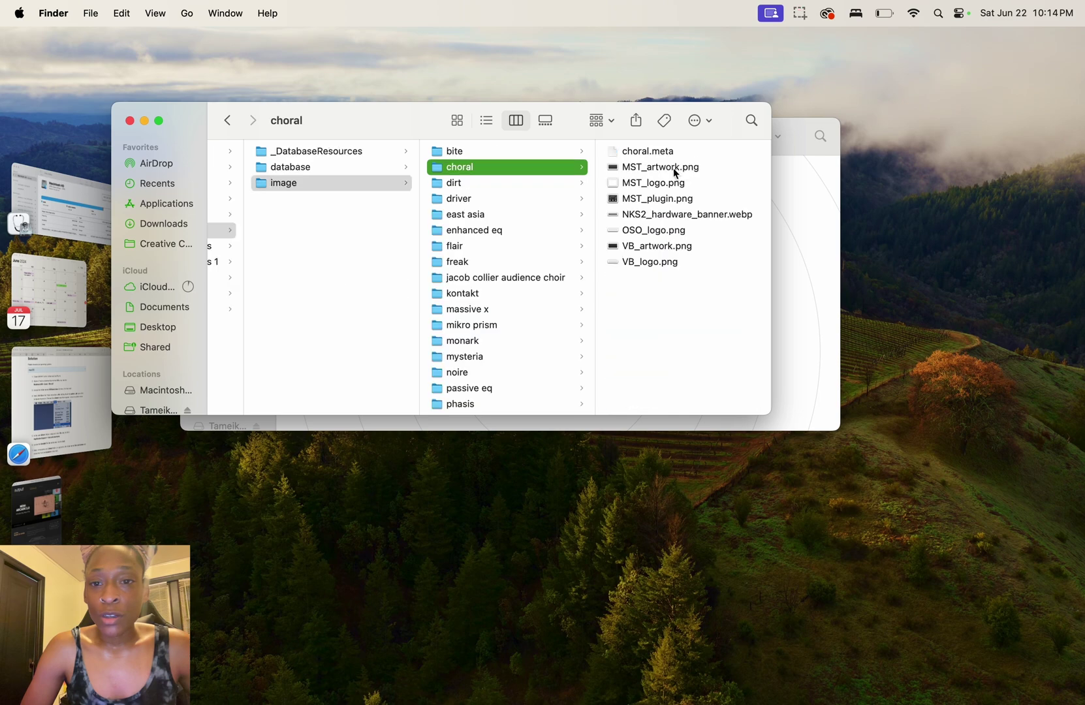
pyautogui.click(662, 169)
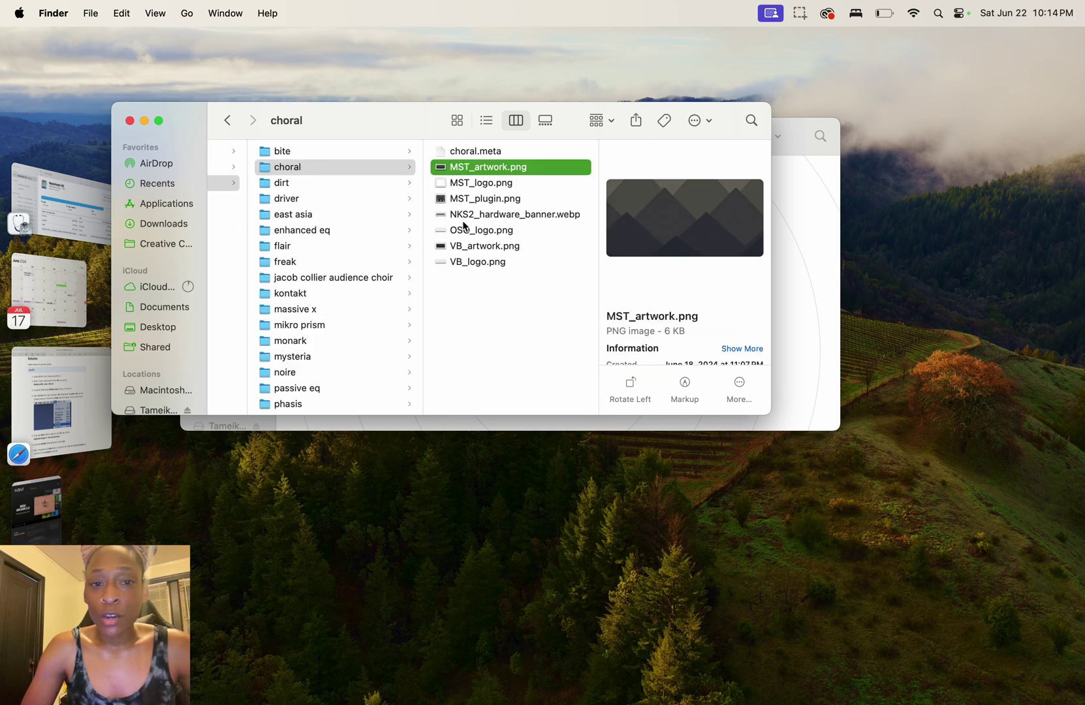
pyautogui.scroll(-10, 308, 282)
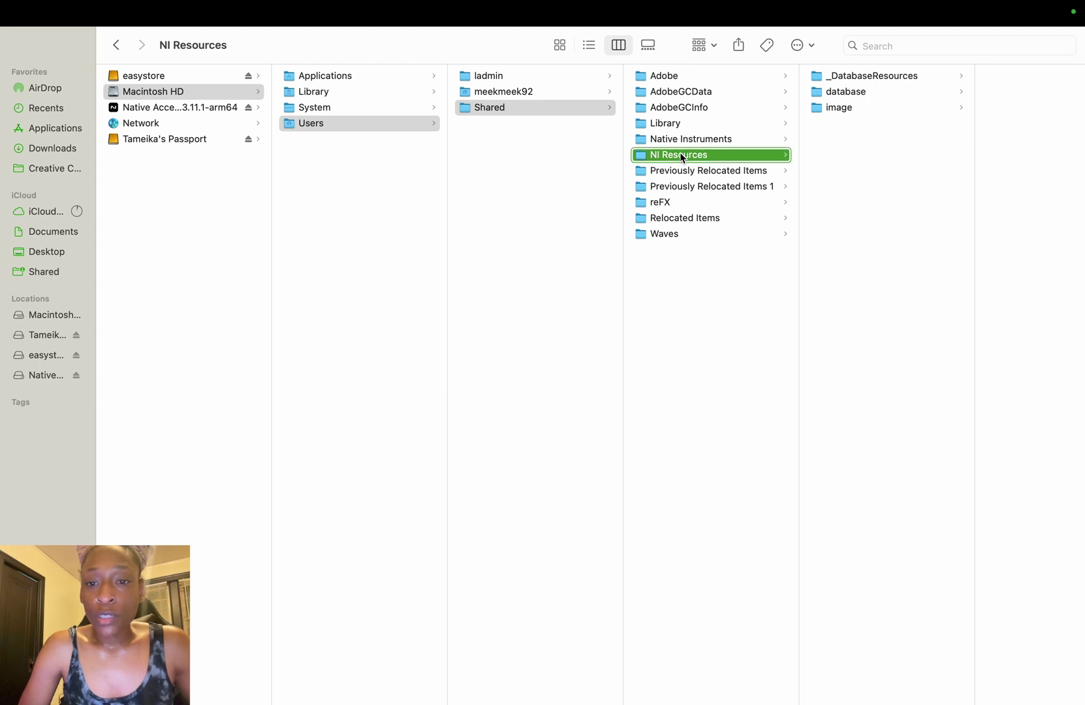
# - Move the NI Resources folder from Users > Shared to the Trash and empty the Trash
pyautogui.rightClick(681, 155)
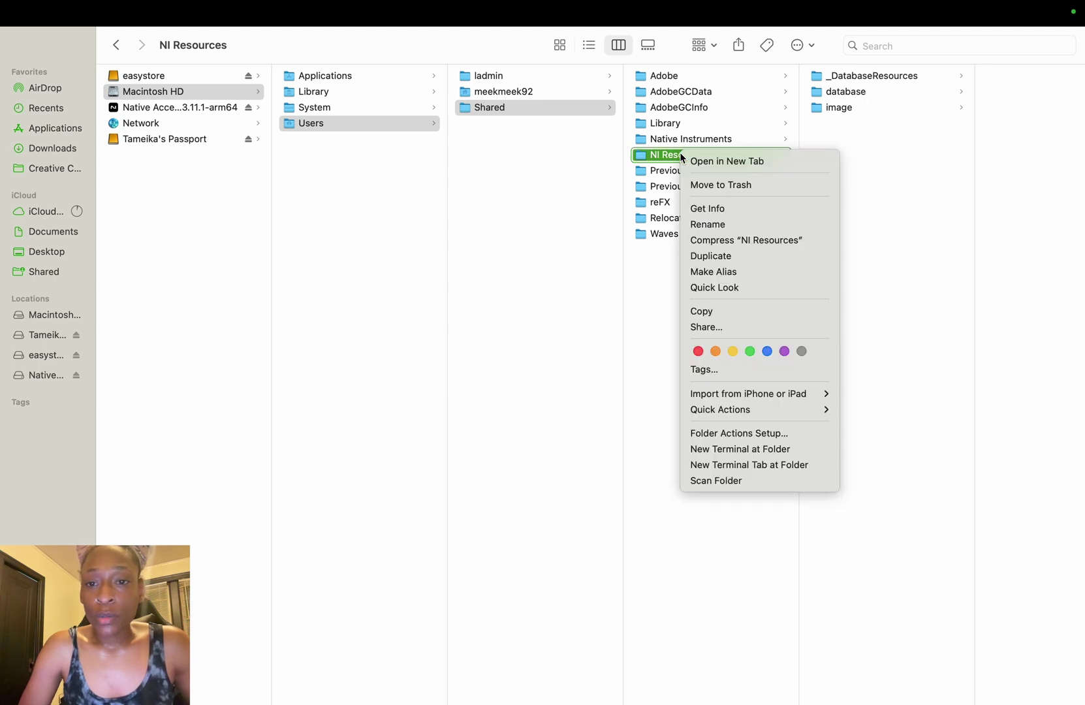
pyautogui.click(718, 186)
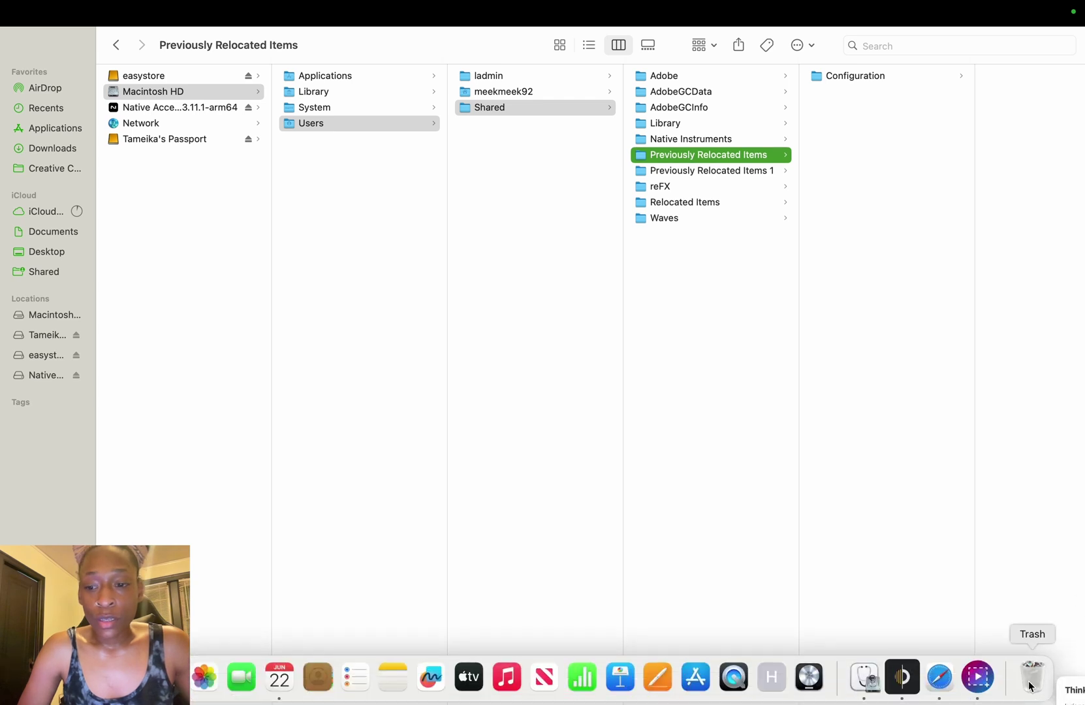
pyautogui.click(1030, 686)
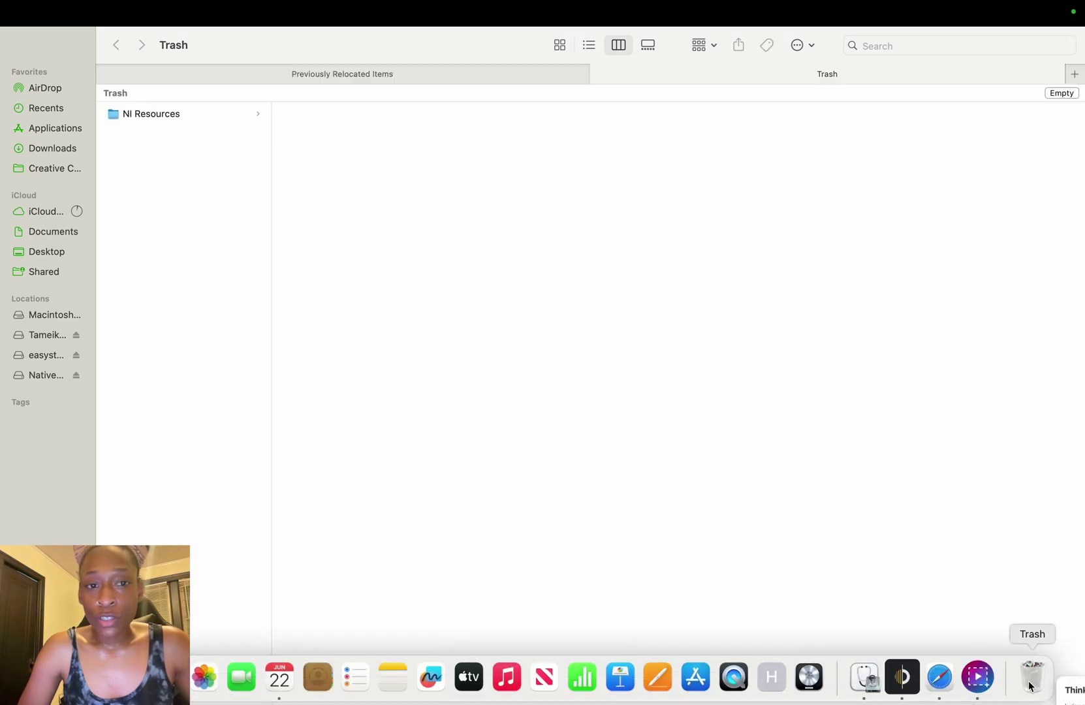
pyautogui.click(1062, 93)
pyautogui.click(606, 297)
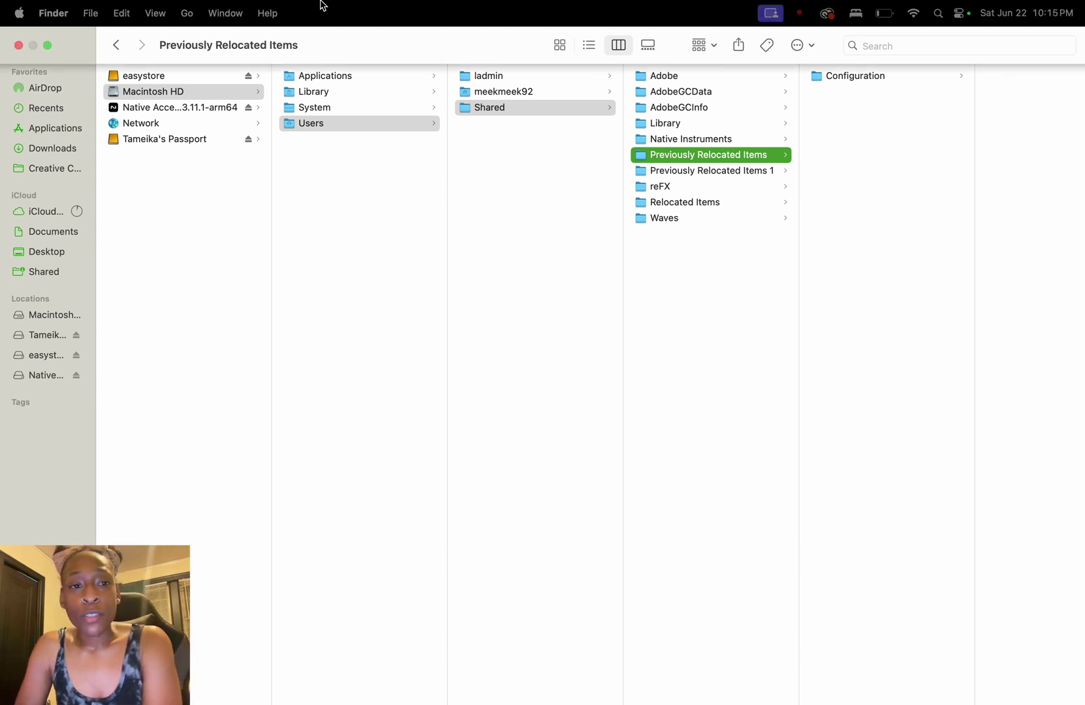
# - Open the Kontakt 7 folder in Macintosh HD > Library > Application Support > Native Instruments
pyautogui.moveTo(185, 7)
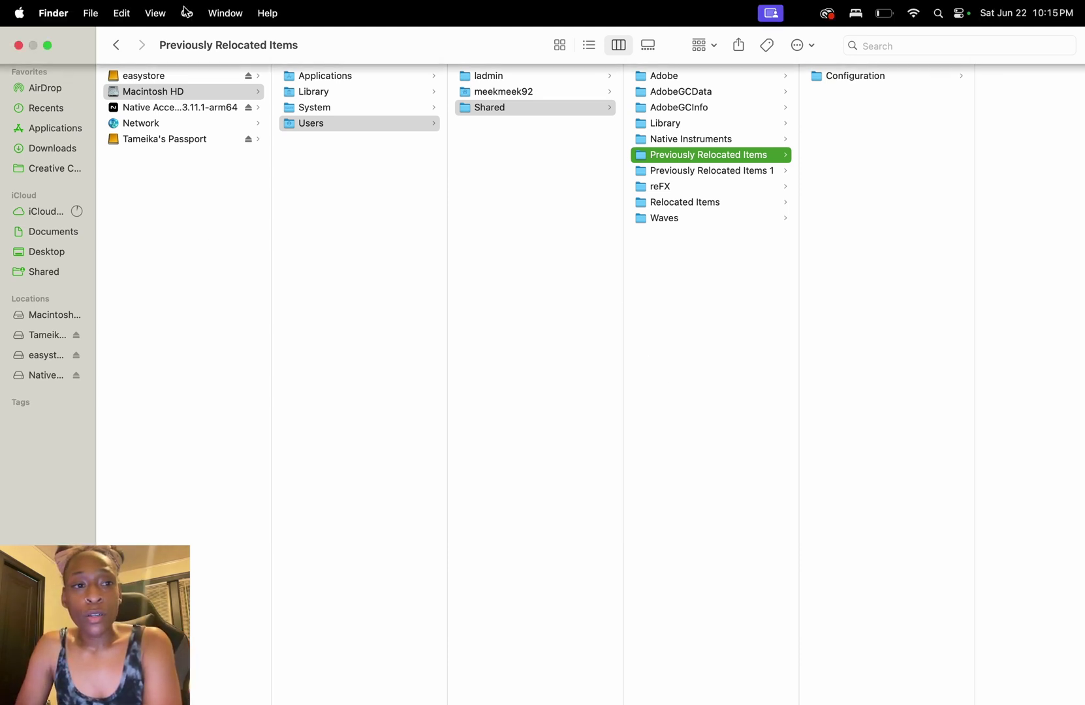
pyautogui.click(143, 93)
pyautogui.click(209, 211)
pyautogui.click(165, 95)
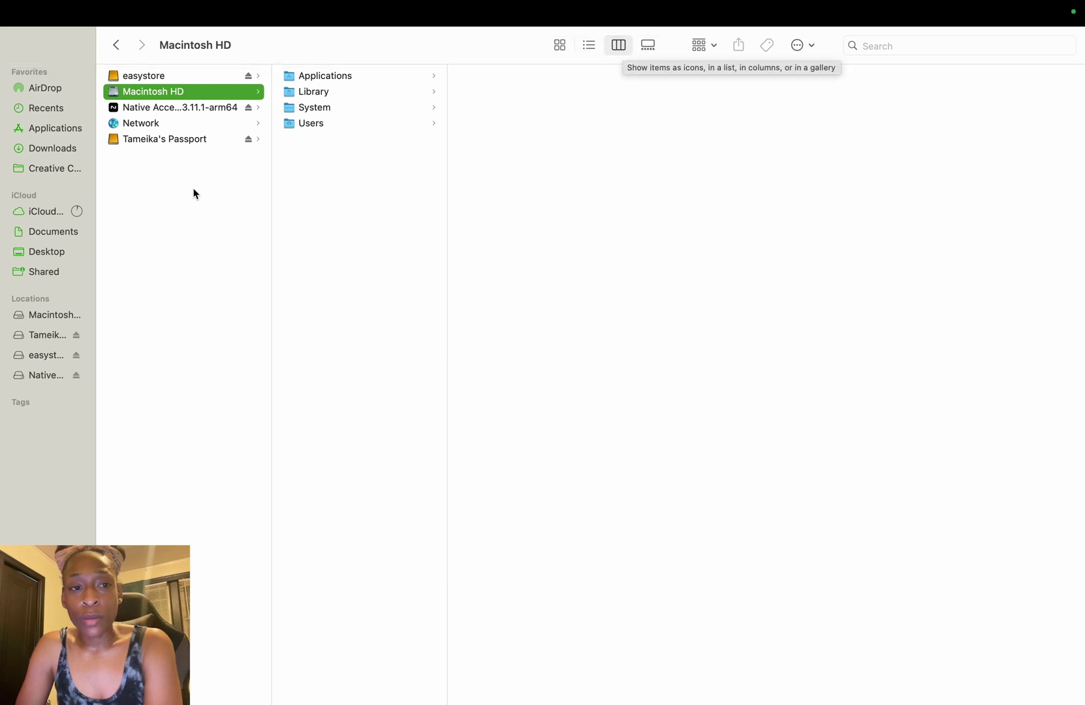
pyautogui.click(332, 95)
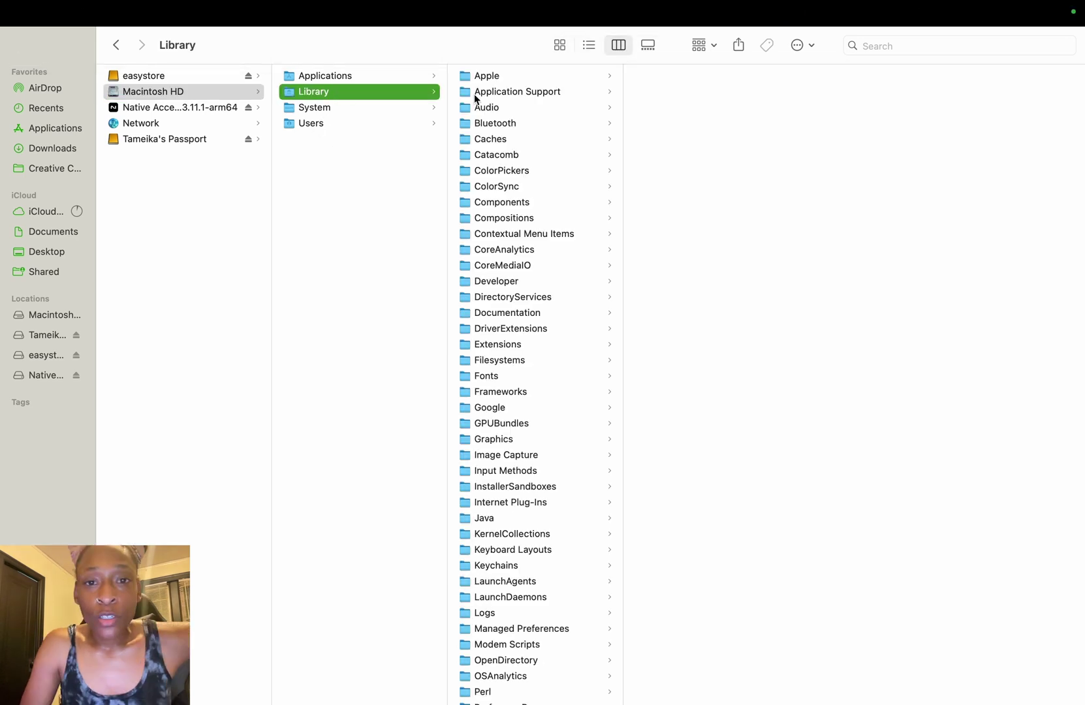
pyautogui.click(515, 96)
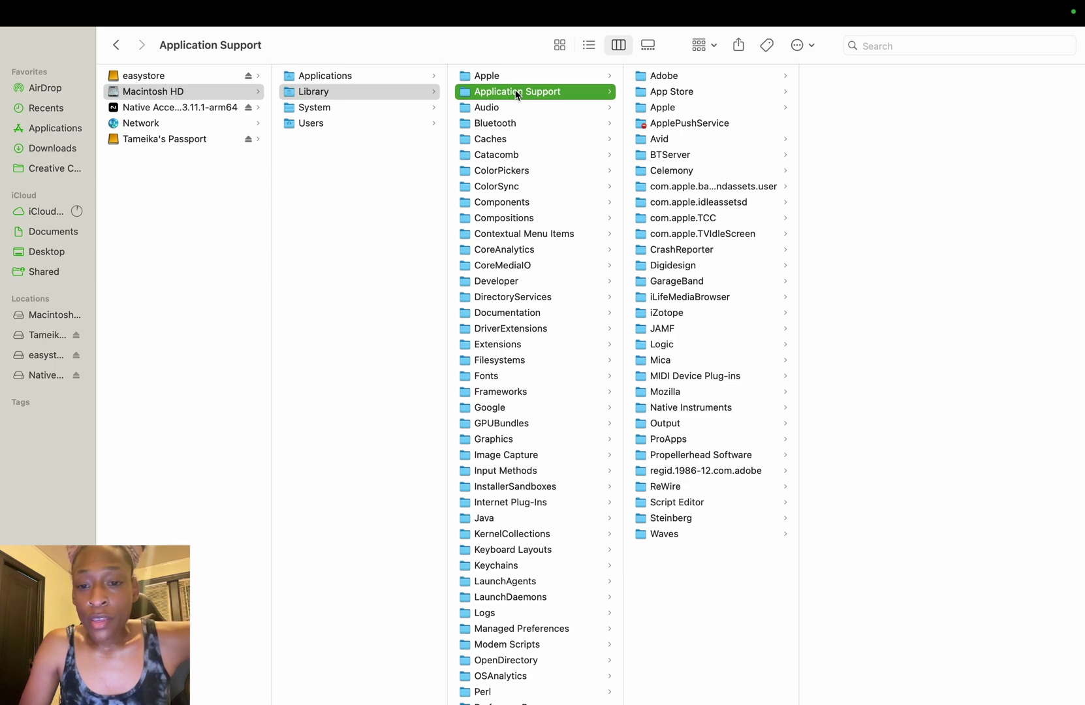
pyautogui.click(727, 409)
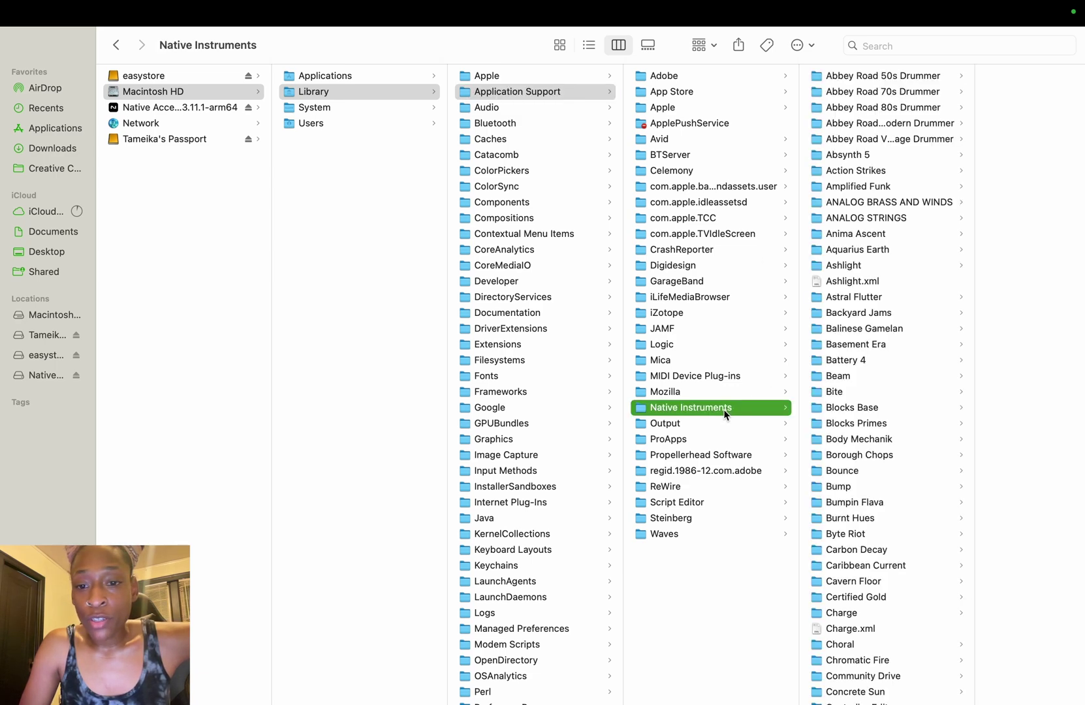
pyautogui.scroll(-15, 868, 497)
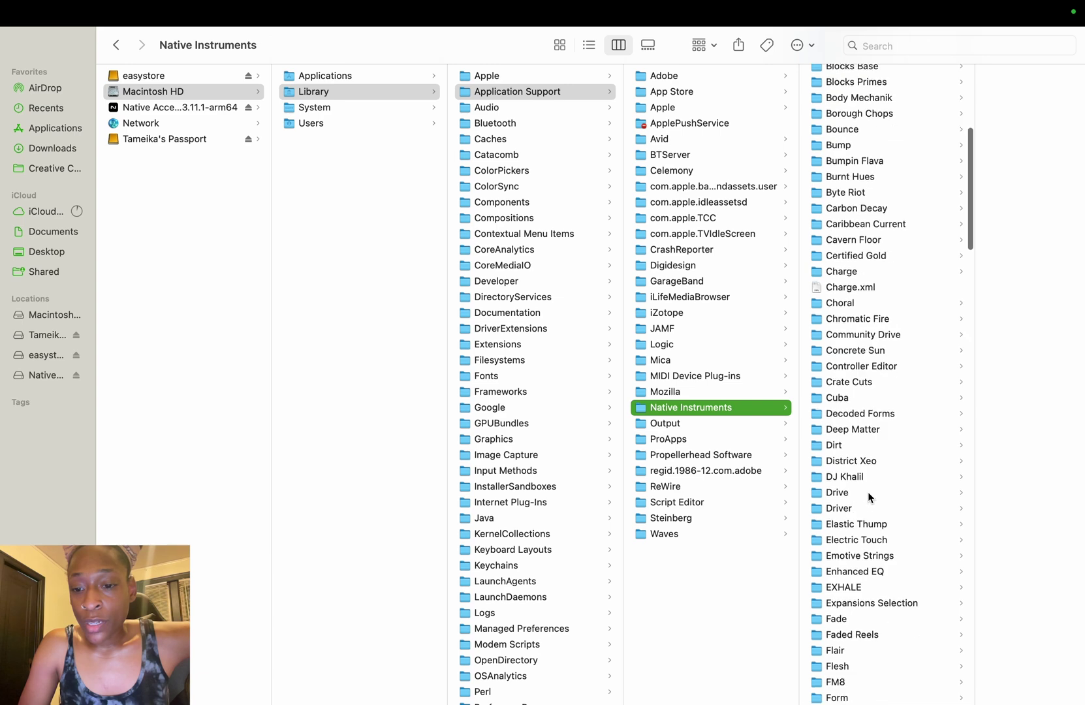
pyautogui.scroll(-5, 868, 492)
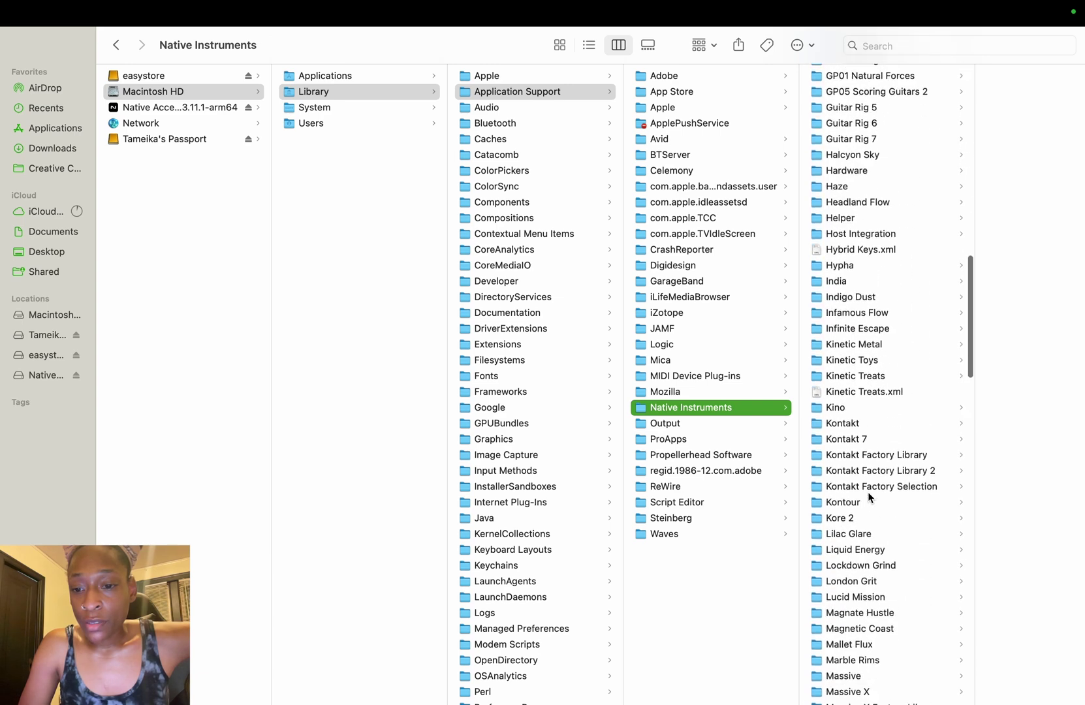
pyautogui.click(877, 441)
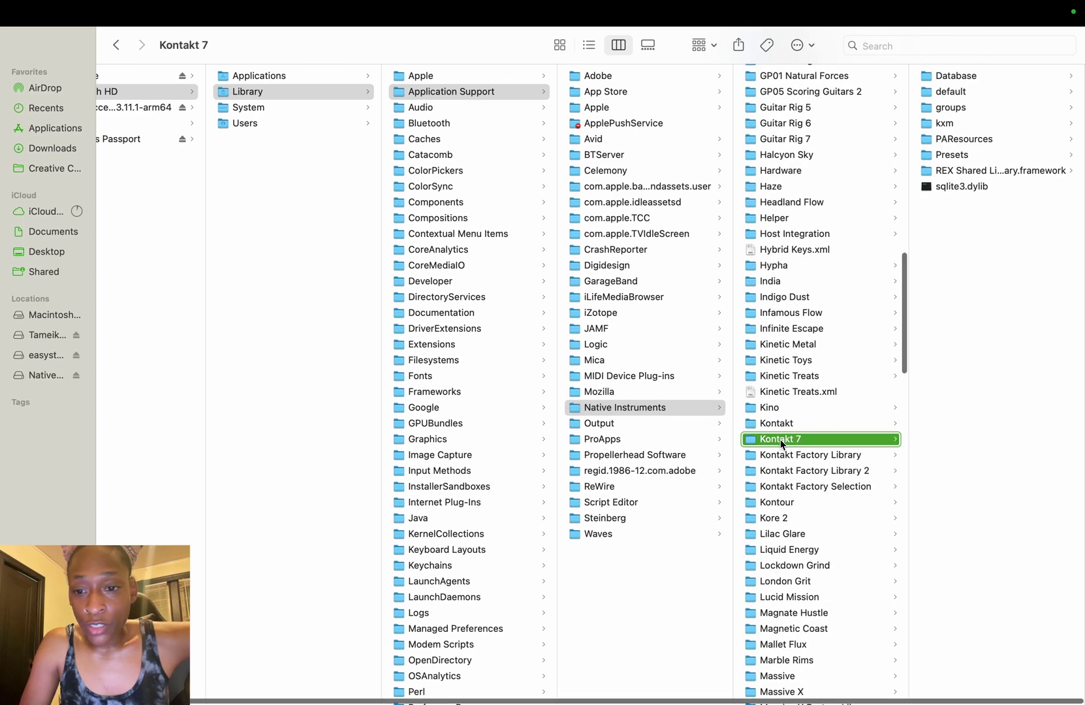
# - Move the Kontakt 7 folder from the Native Instruments support folder to the Trash
pyautogui.rightClick(783, 444)
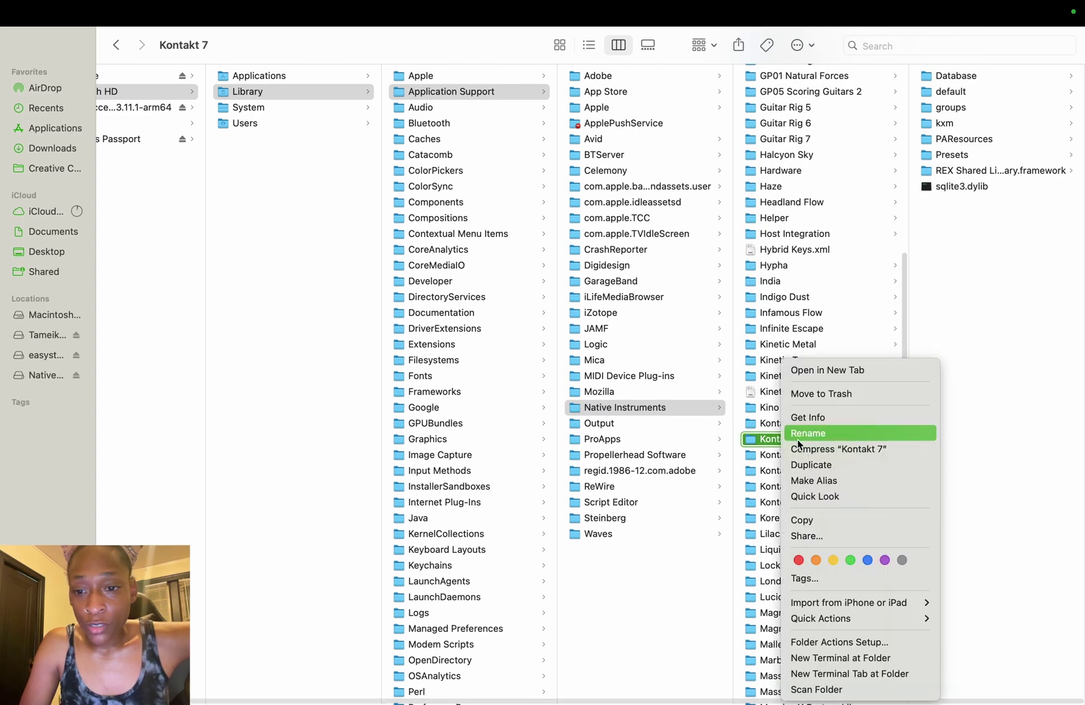
pyautogui.click(841, 393)
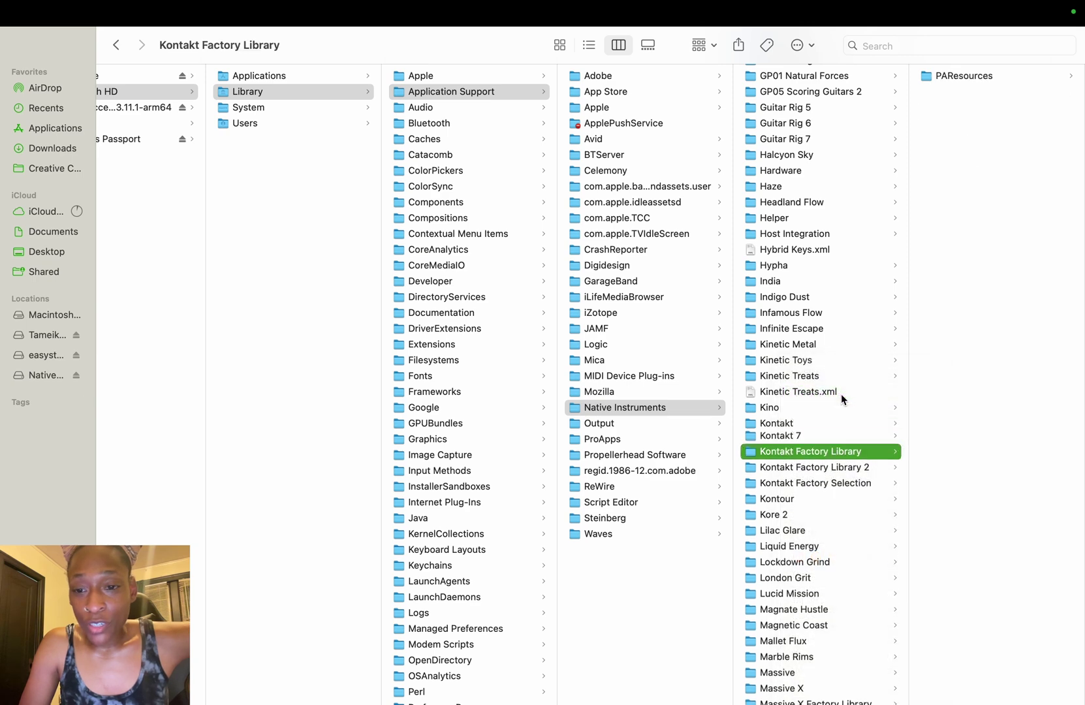
# - Open the Service Center folder in Library > Application Support > Native Instruments
pyautogui.scroll(-1, 490, 470)
pyautogui.scroll(-10, 822, 326)
pyautogui.click(821, 256)
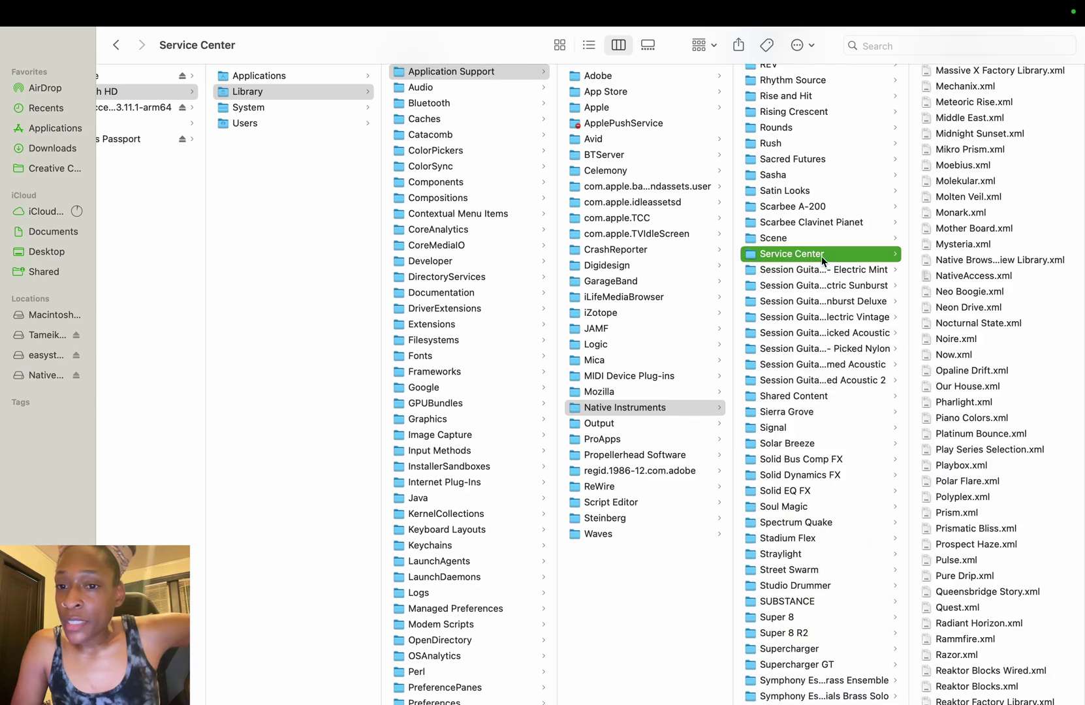
pyautogui.click(632, 410)
pyautogui.scroll(-5, 789, 456)
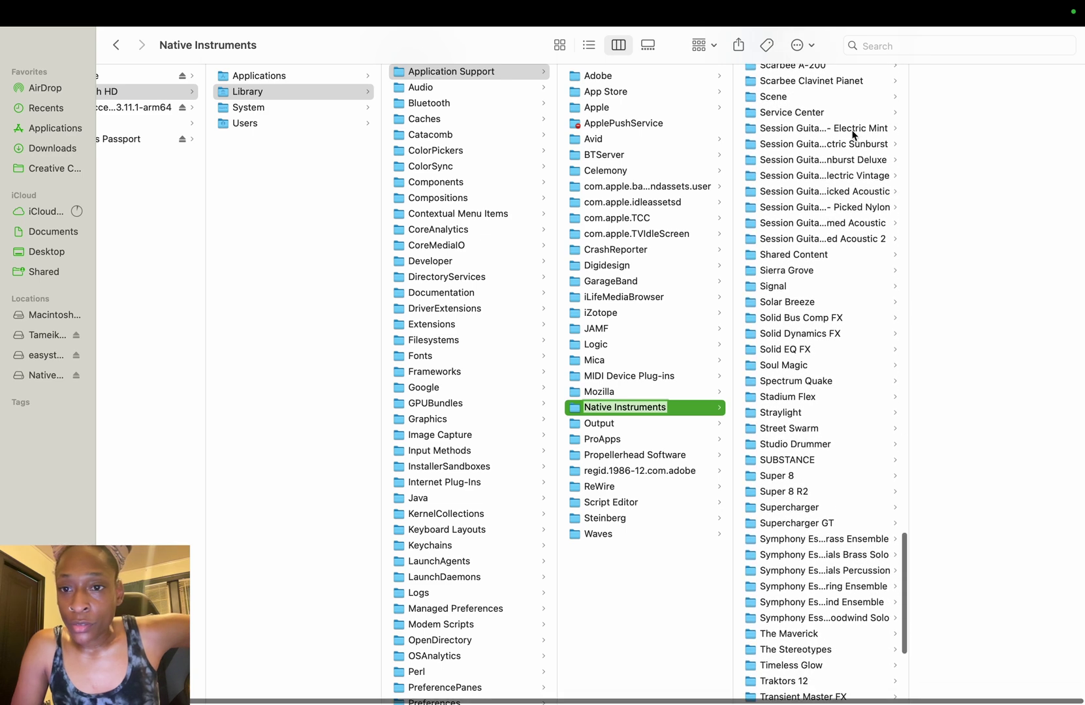
pyautogui.click(843, 113)
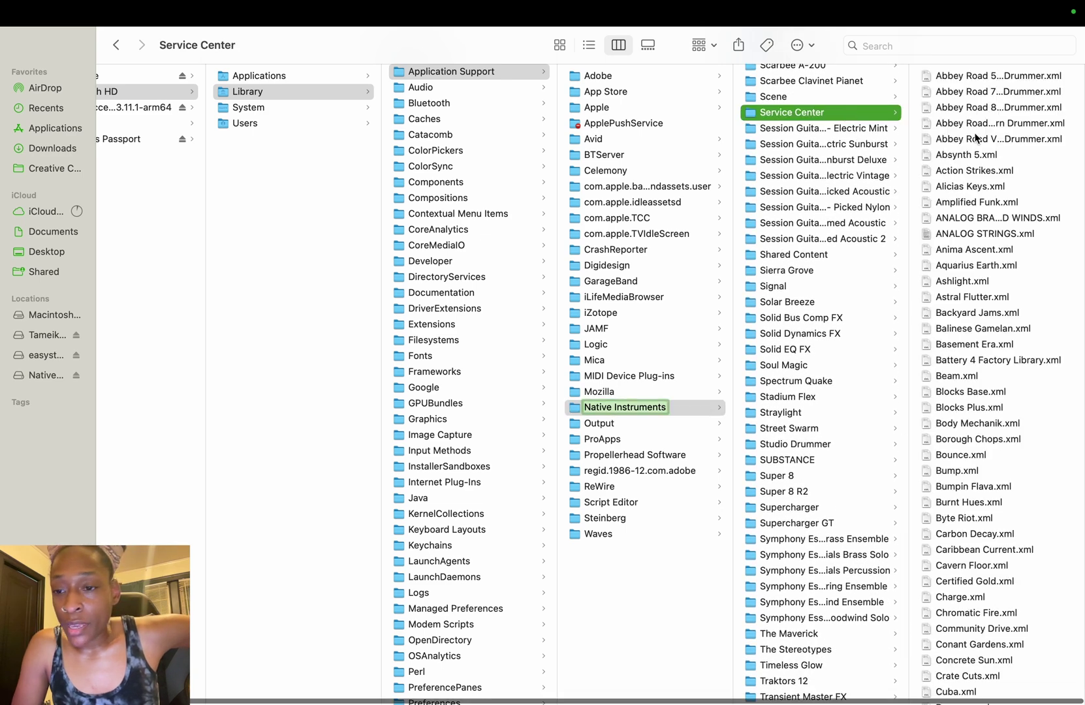
# - Examine the product XML files in the Service Center folder, including Native Browser Preview Library.xml
pyautogui.scroll(-8, 977, 139)
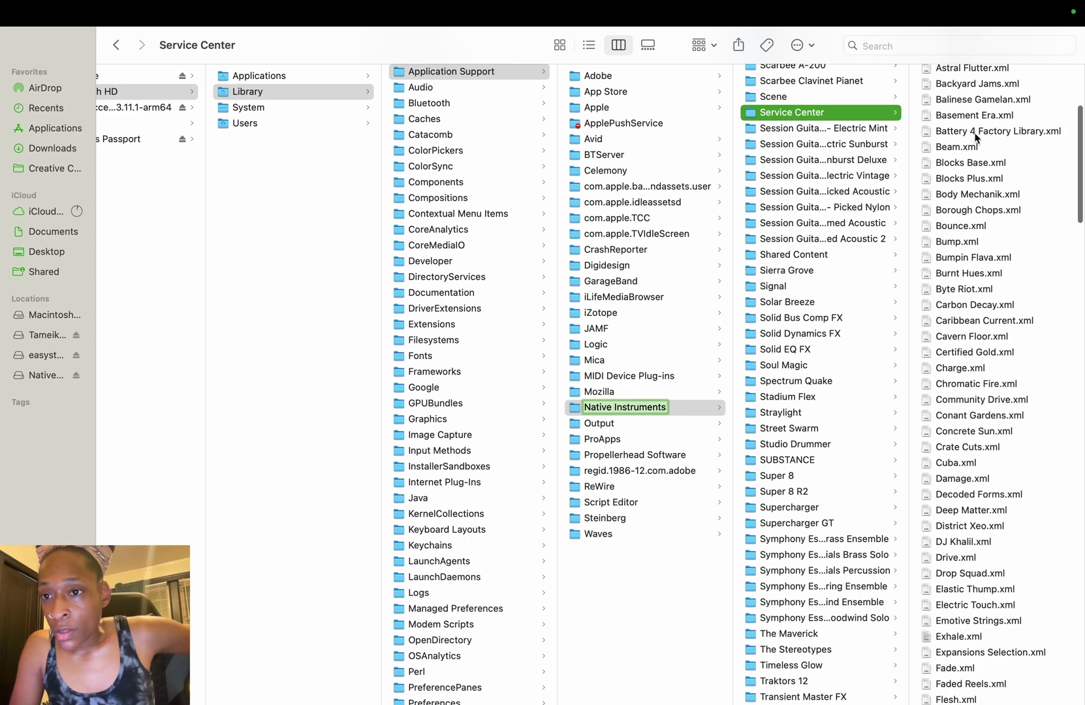
pyautogui.scroll(8, 976, 139)
pyautogui.scroll(-7, 977, 139)
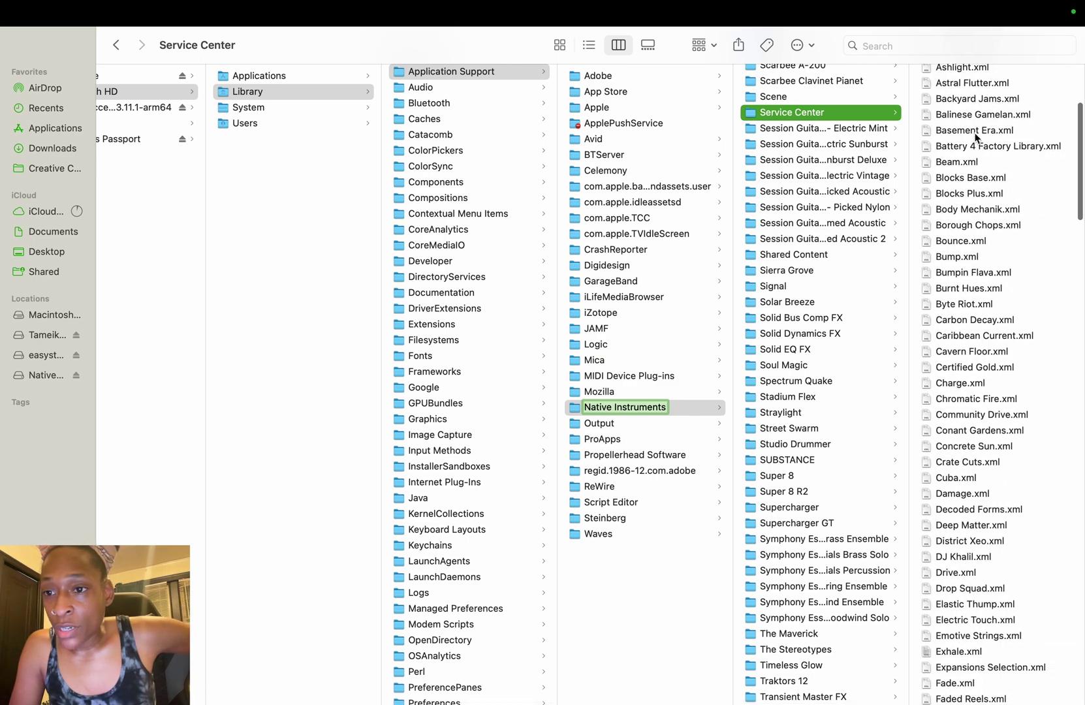
pyautogui.scroll(-20, 980, 278)
pyautogui.scroll(-12, 979, 278)
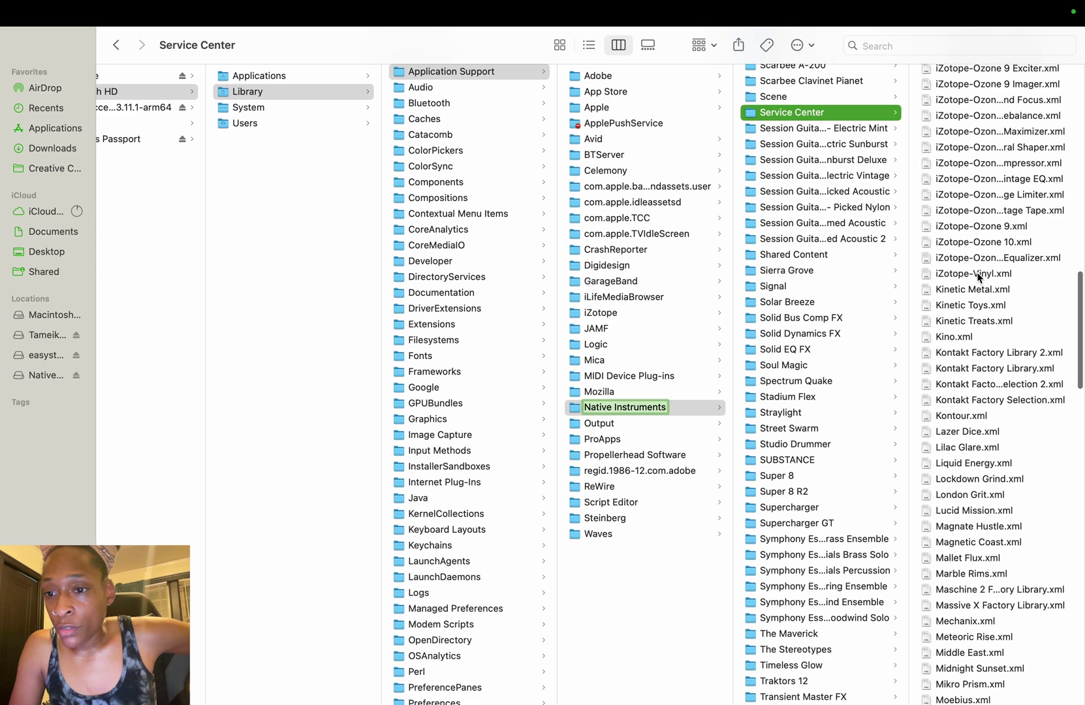
pyautogui.scroll(-3, 979, 277)
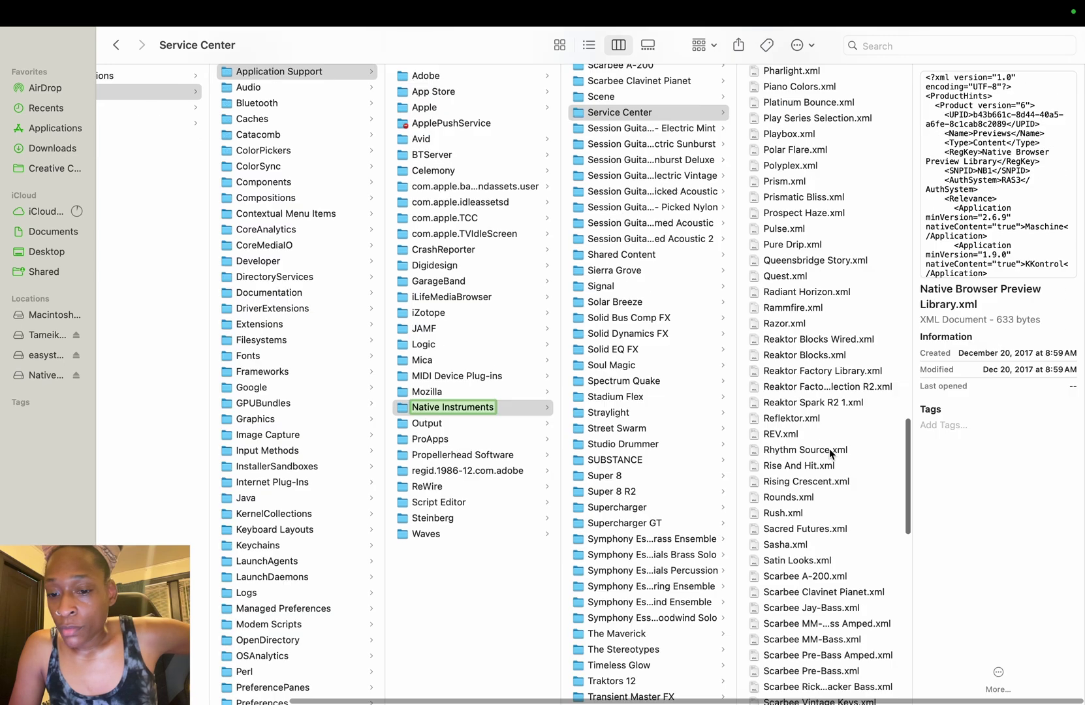
pyautogui.scroll(-3, 832, 454)
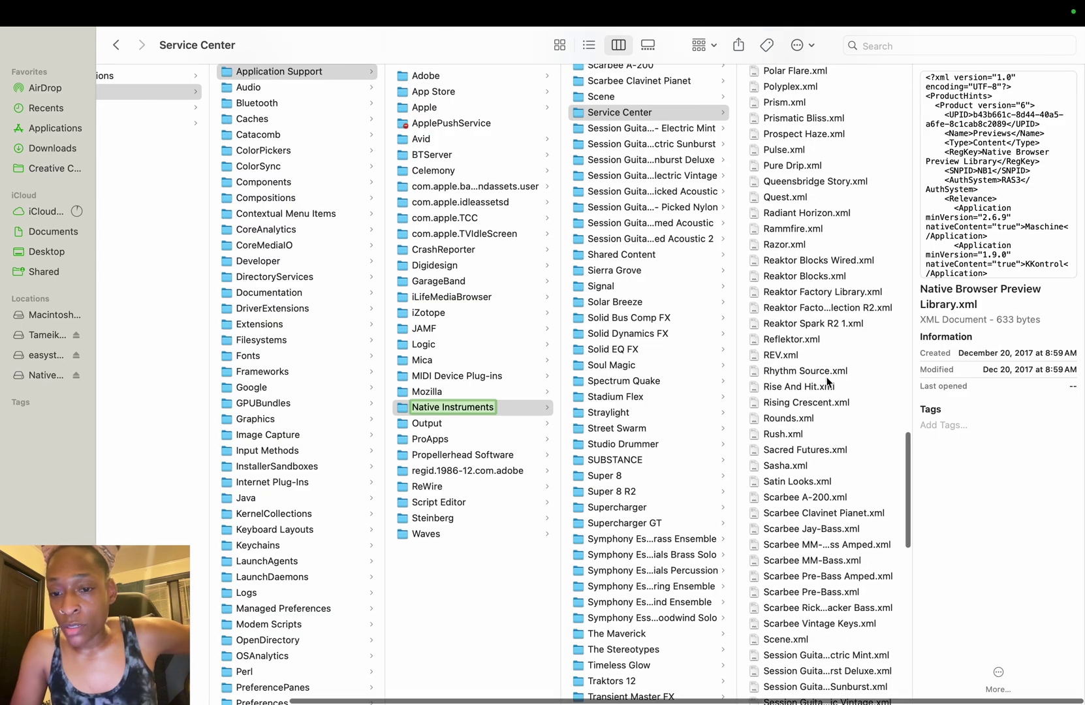
pyautogui.scroll(-4, 827, 383)
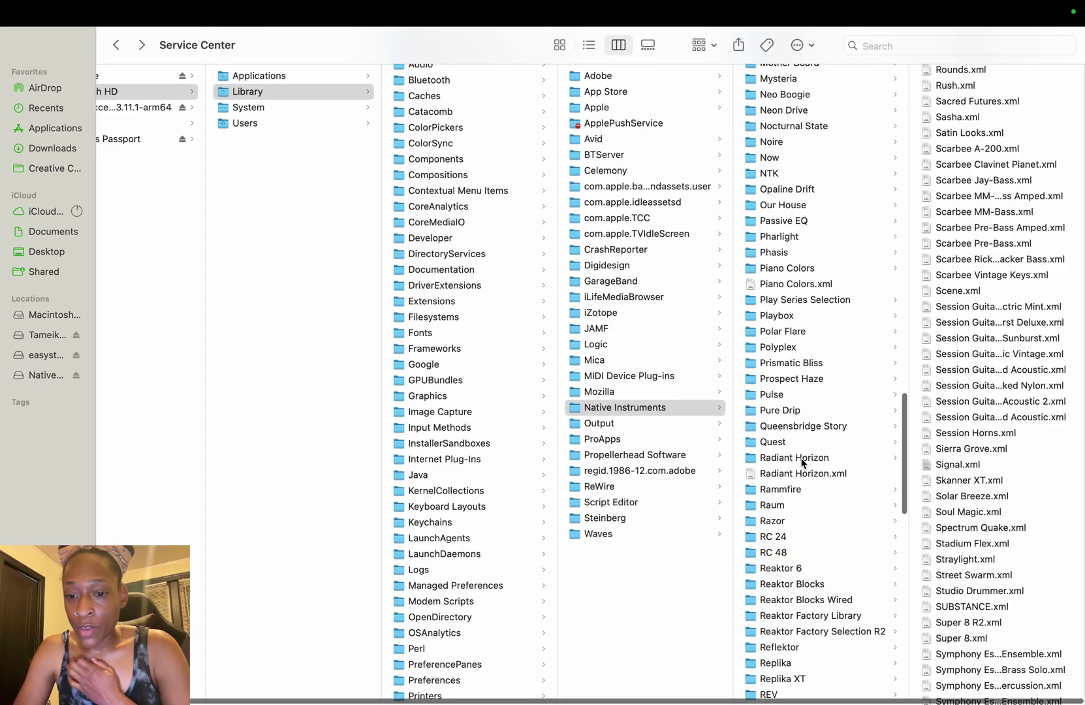
pyautogui.scroll(-12, 803, 463)
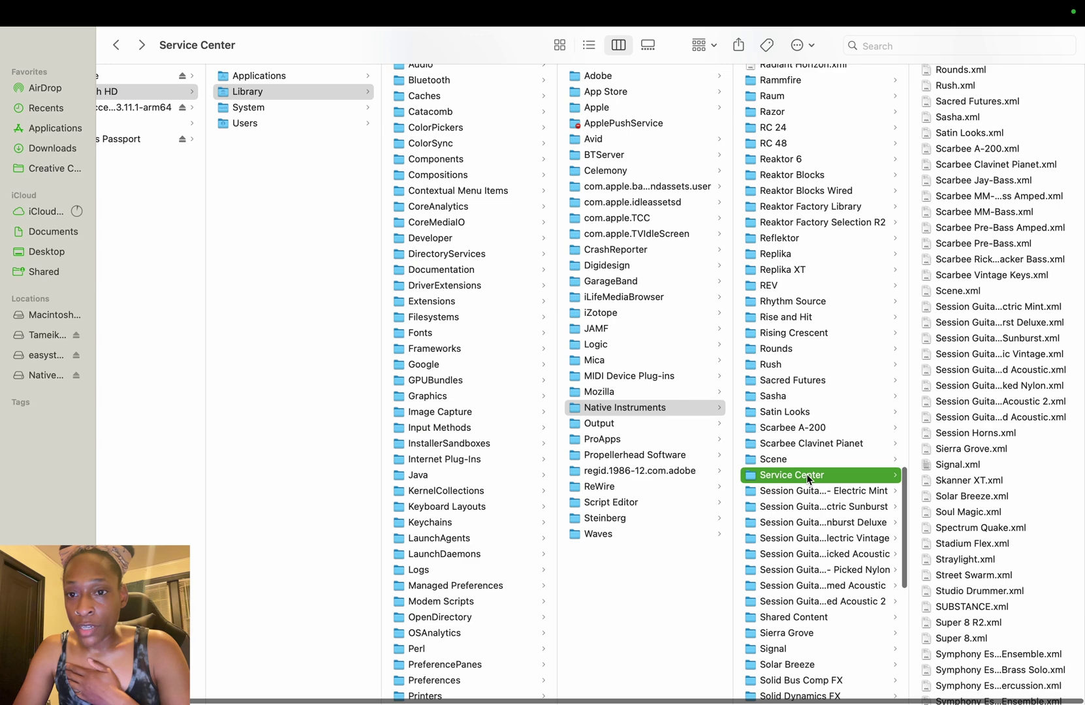
pyautogui.scroll(8, 824, 275)
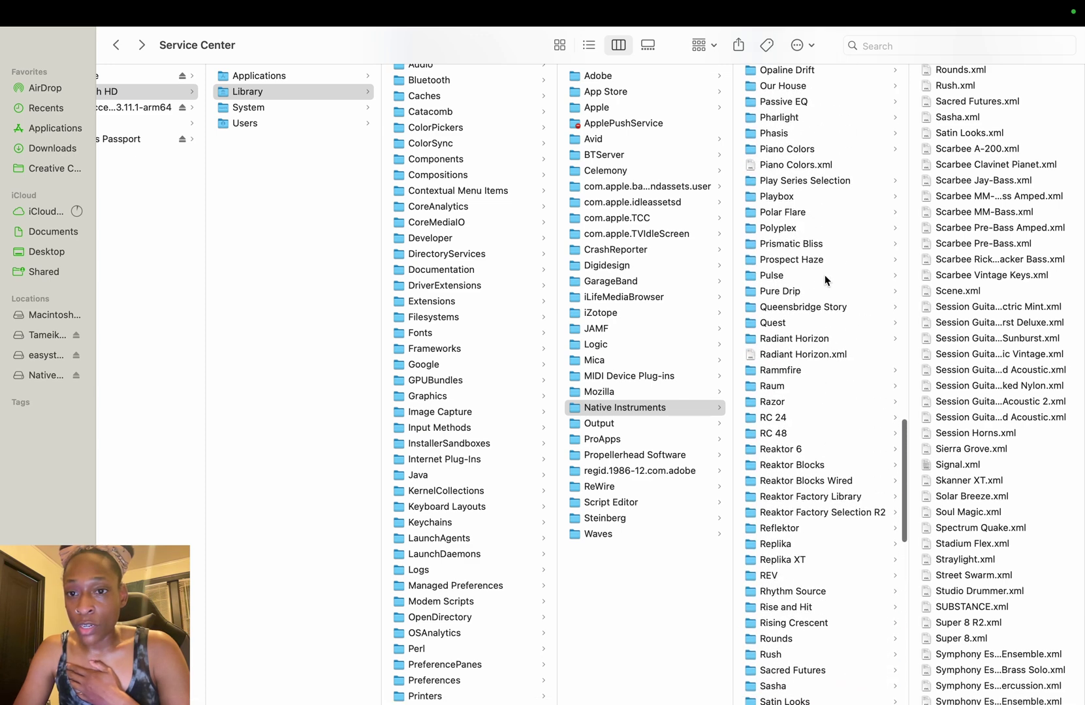
pyautogui.scroll(-6, 826, 280)
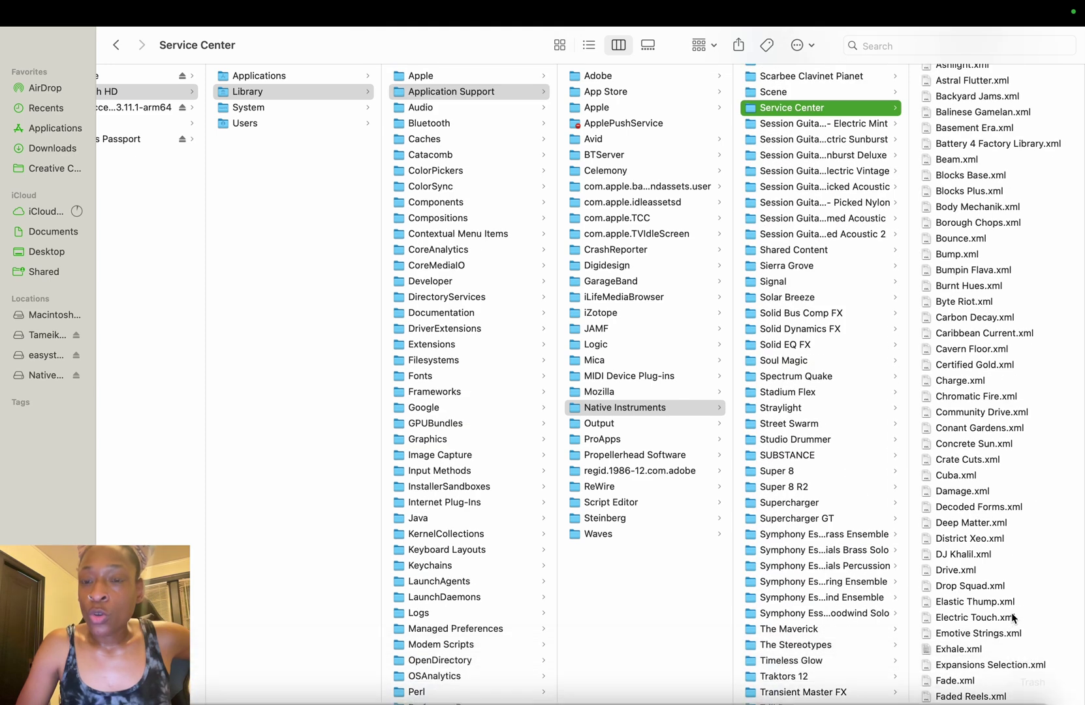
# - Empty the Trash
pyautogui.moveTo(1047, 702)
pyautogui.rightClick(1039, 680)
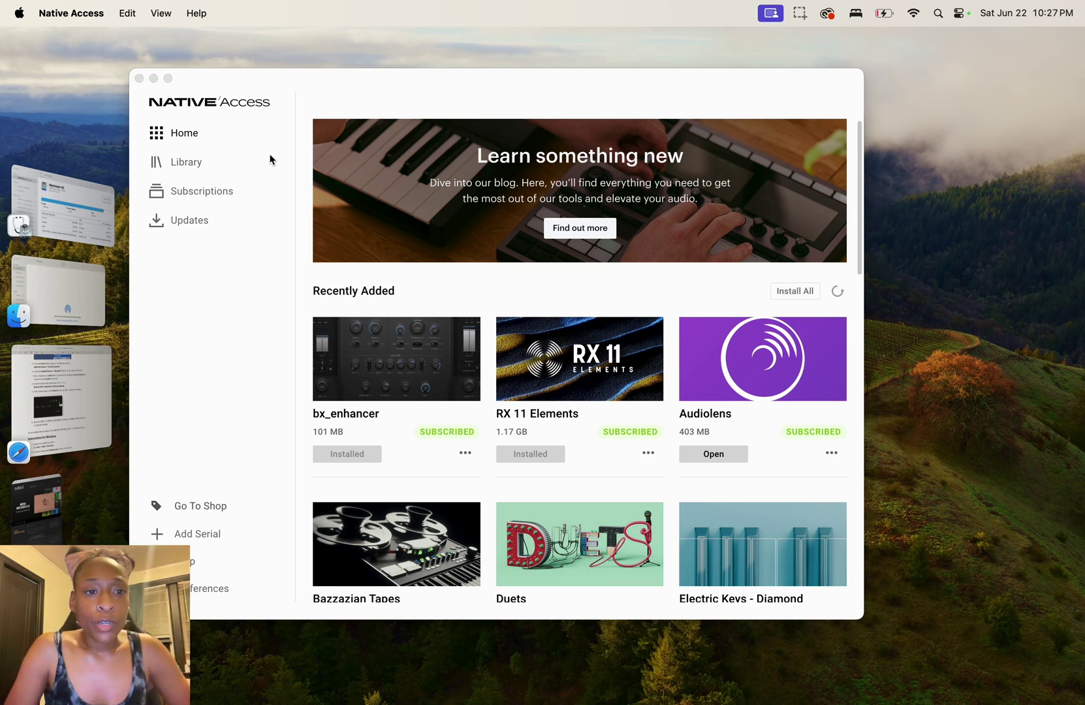
# - In Native Access, open the product library and refresh it
pyautogui.click(194, 163)
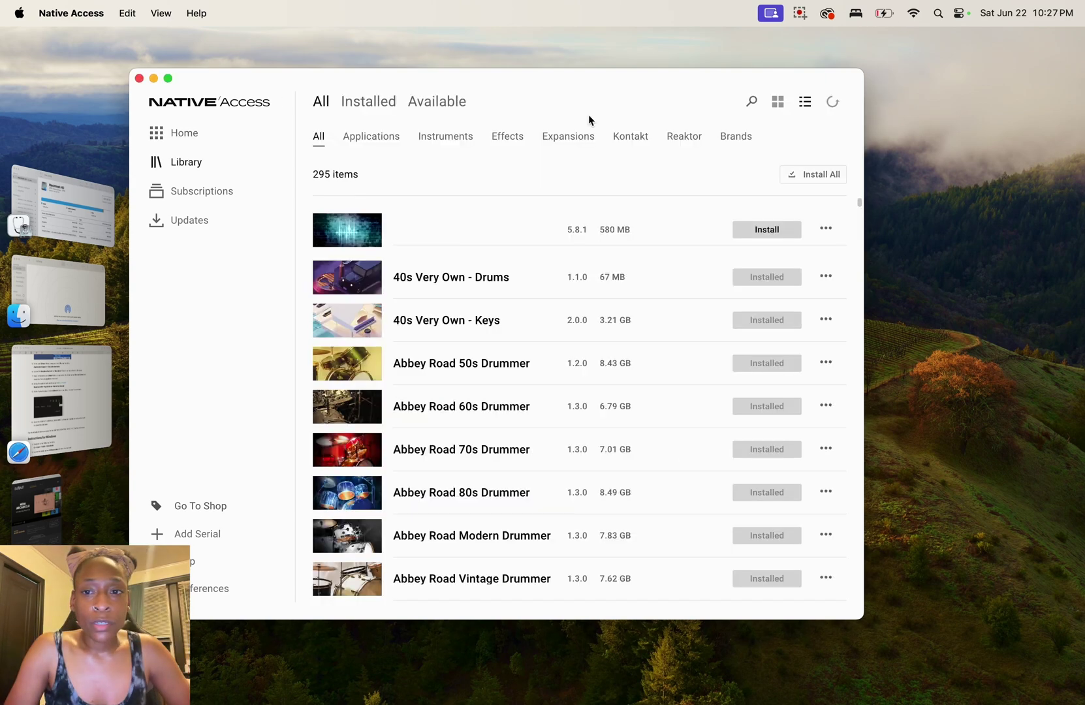
pyautogui.click(831, 104)
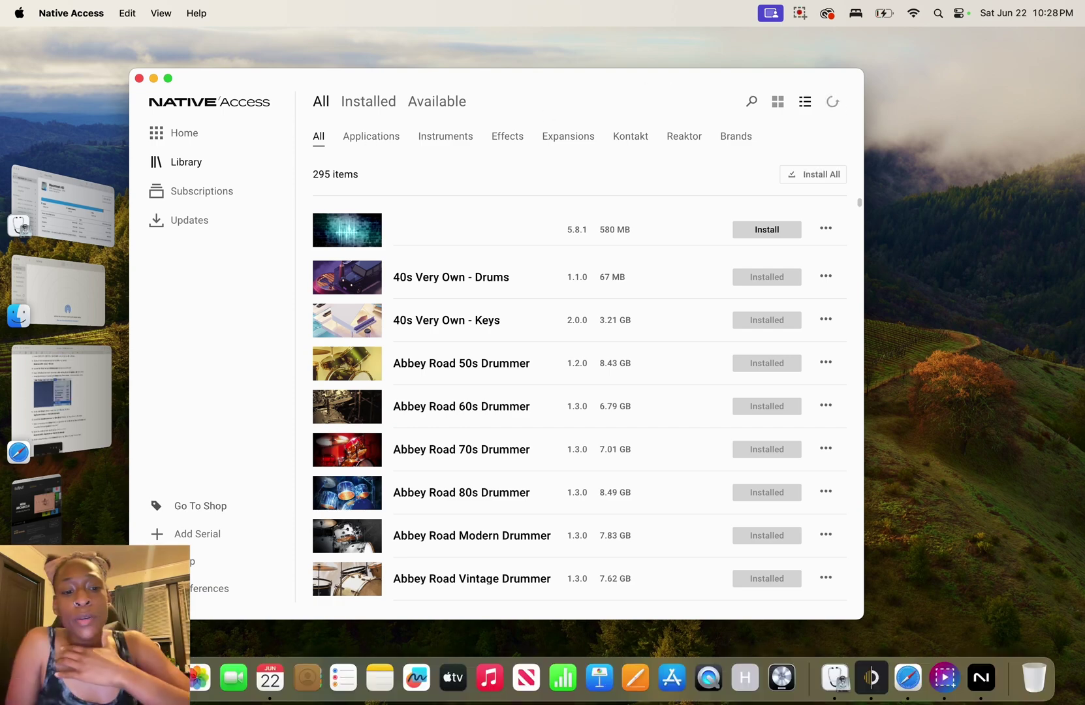
# - Launch Kontakt 7 and look through its library for products with missing artwork
pyautogui.click(87, 678)
pyautogui.hscroll(5, 834, 356)
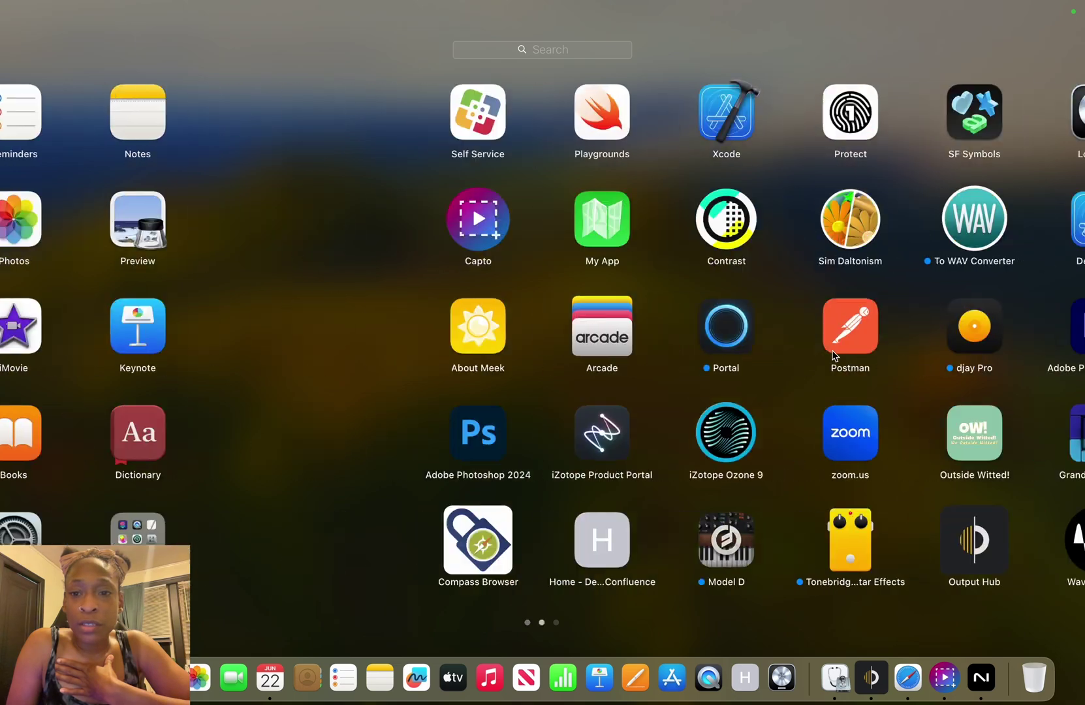
pyautogui.scroll(20, 445, 365)
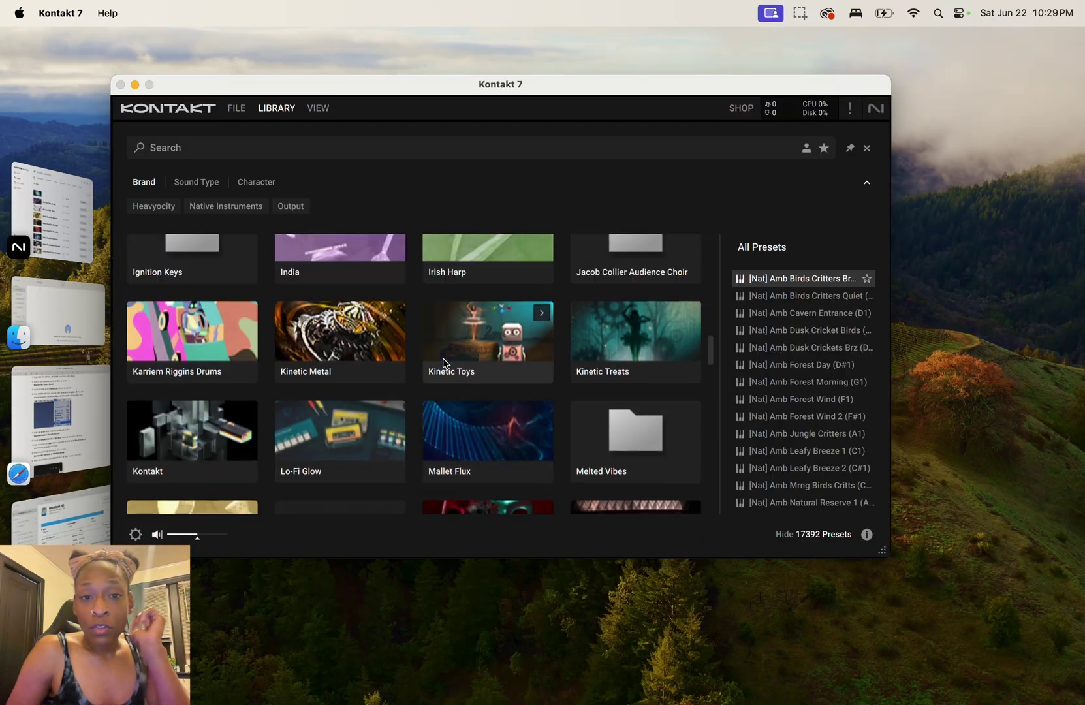
pyautogui.scroll(-8, 443, 364)
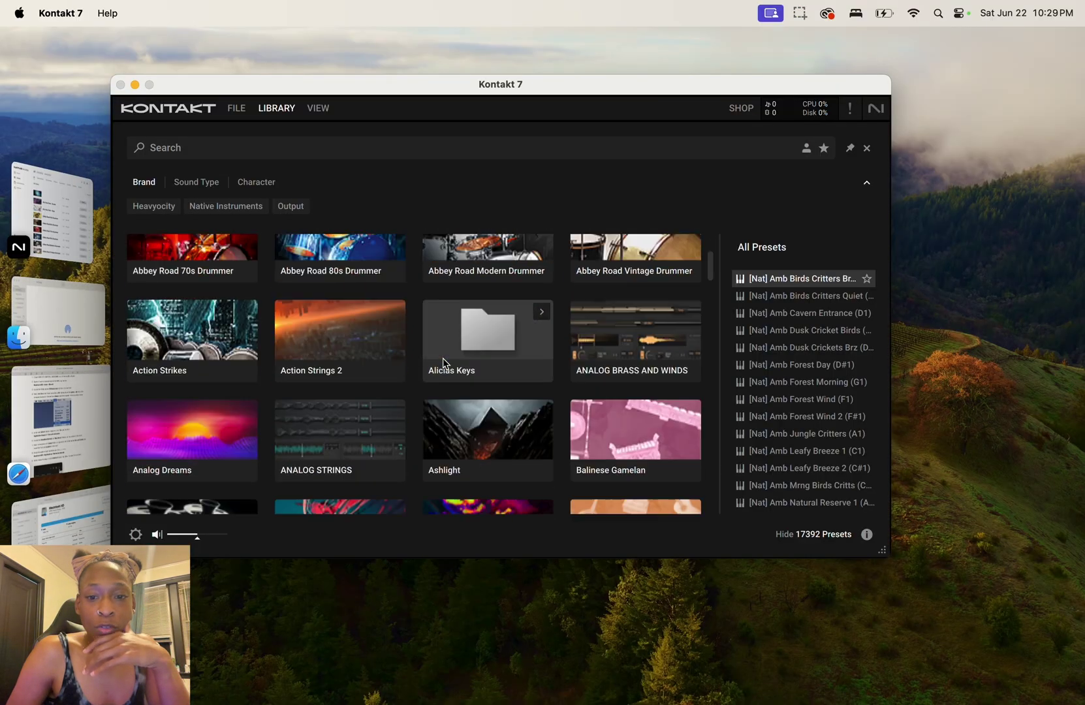
pyautogui.scroll(-15, 444, 363)
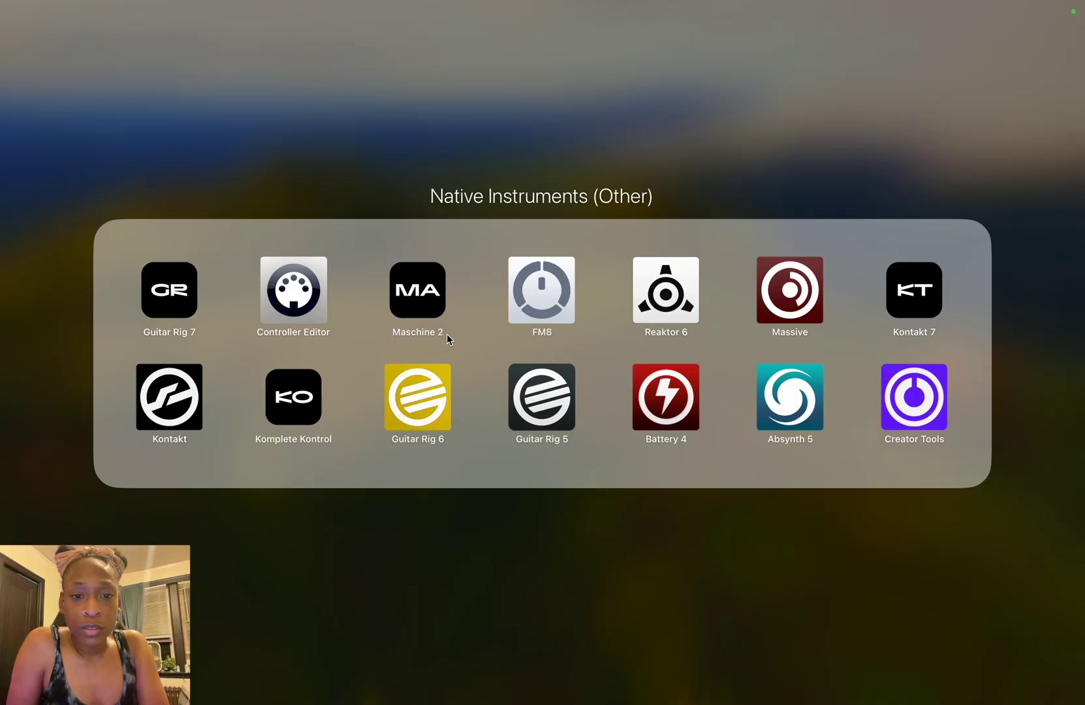
# - Launch Maschine 2 and check the artwork in its All Instruments and All One-shots libraries
pyautogui.click(409, 304)
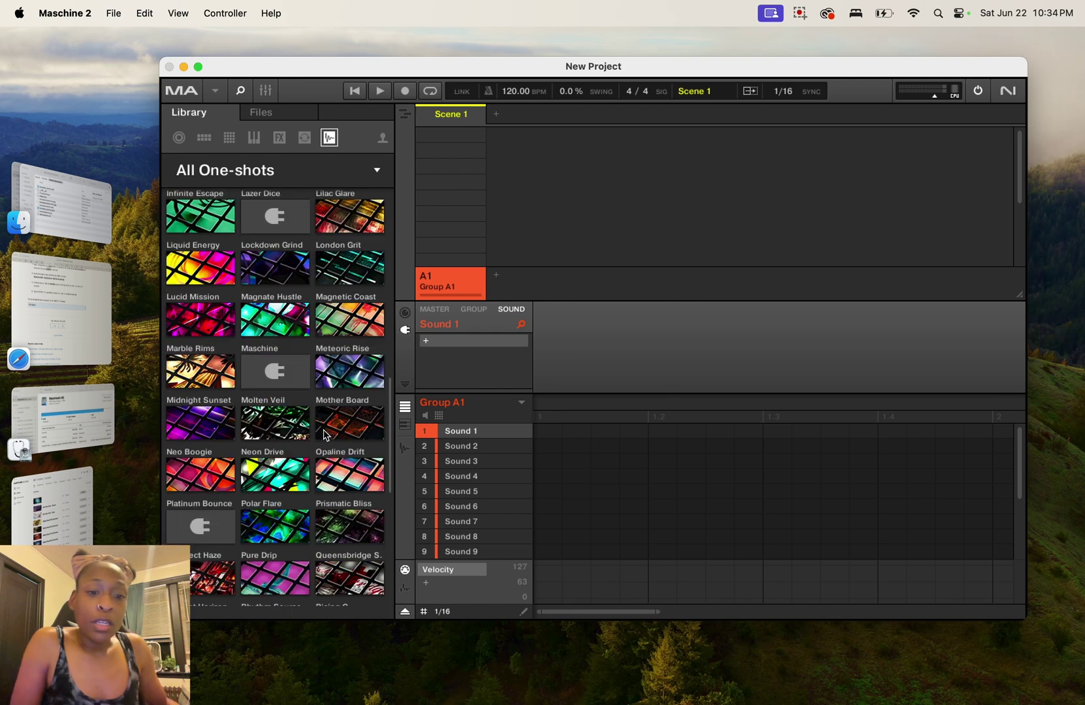
pyautogui.click(254, 137)
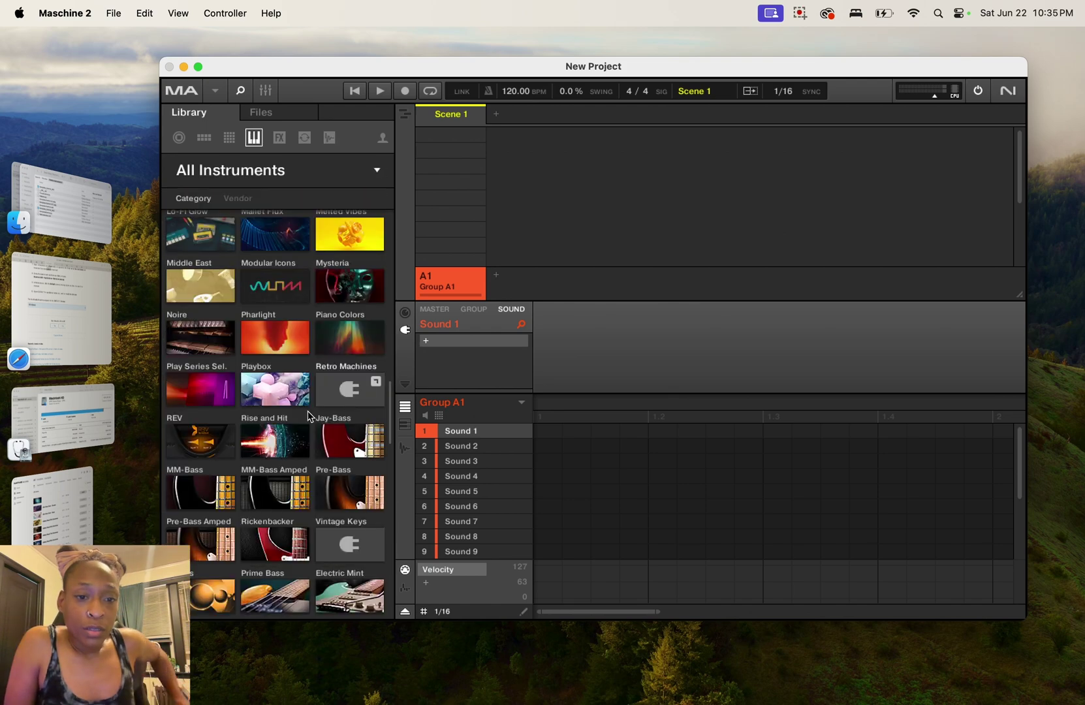
pyautogui.click(329, 138)
pyautogui.scroll(-5, 333, 412)
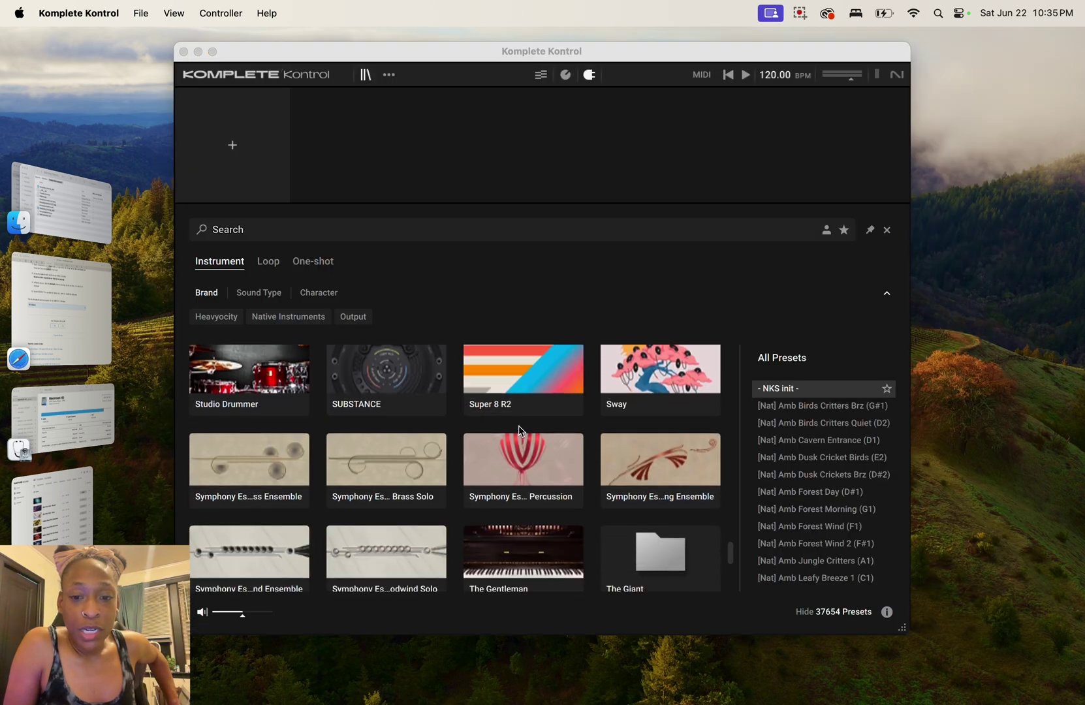
pyautogui.scroll(20, 519, 427)
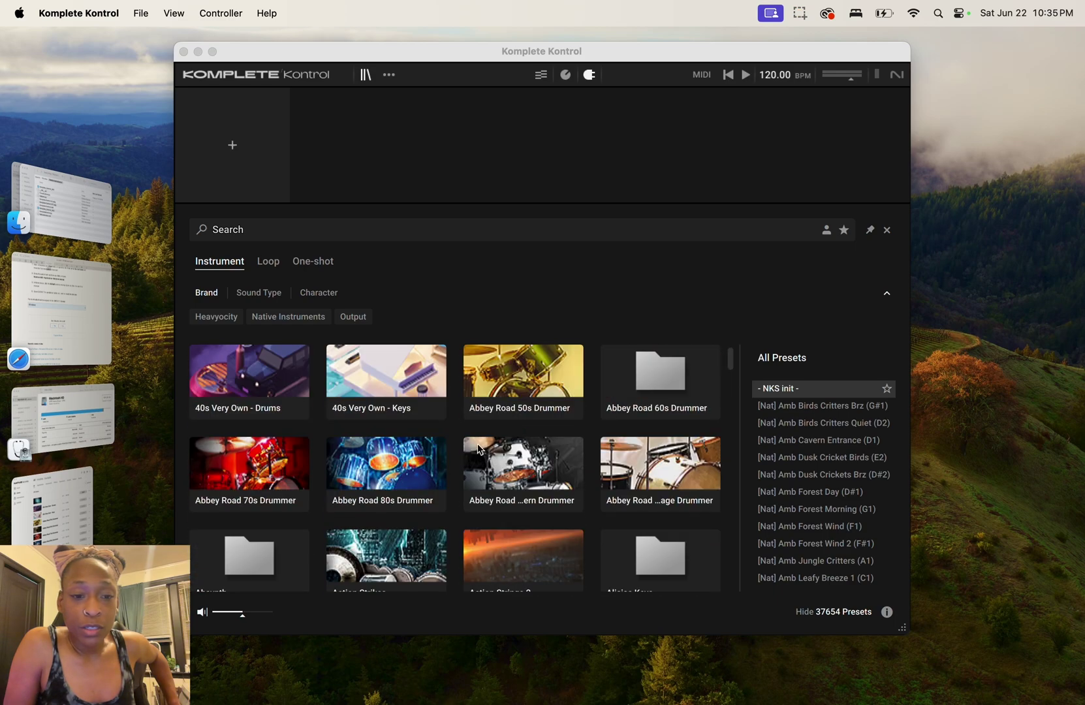
# - Launch Kontakt 7 from the Native Instruments app group
pyautogui.moveTo(84, 703)
pyautogui.click(84, 681)
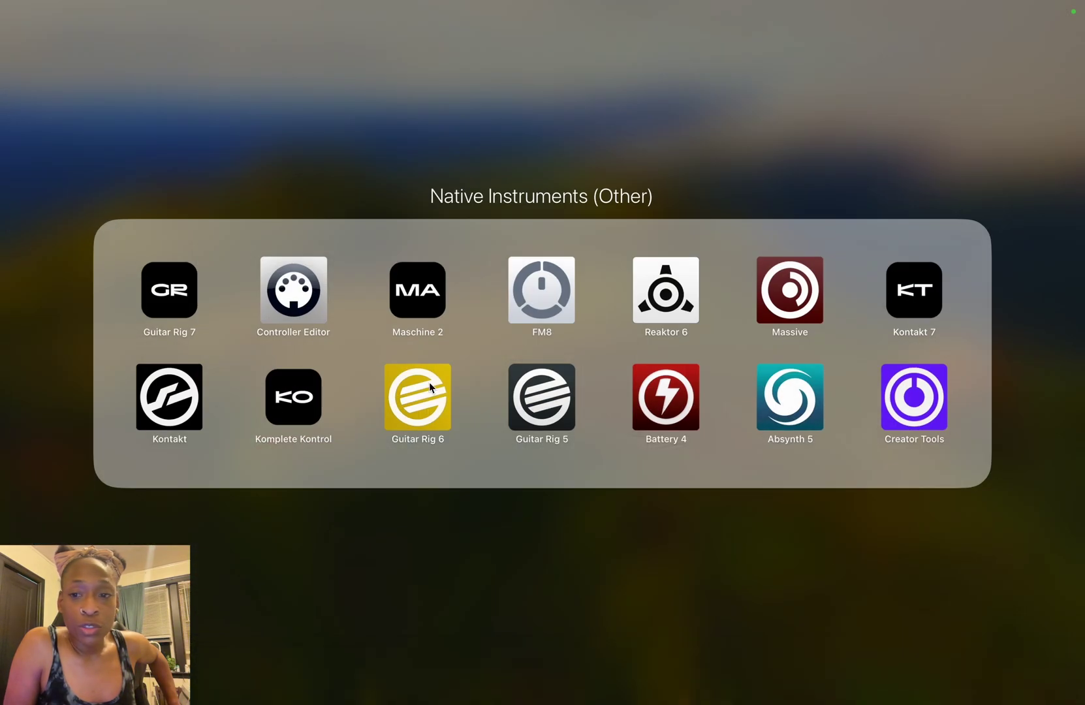
pyautogui.click(914, 319)
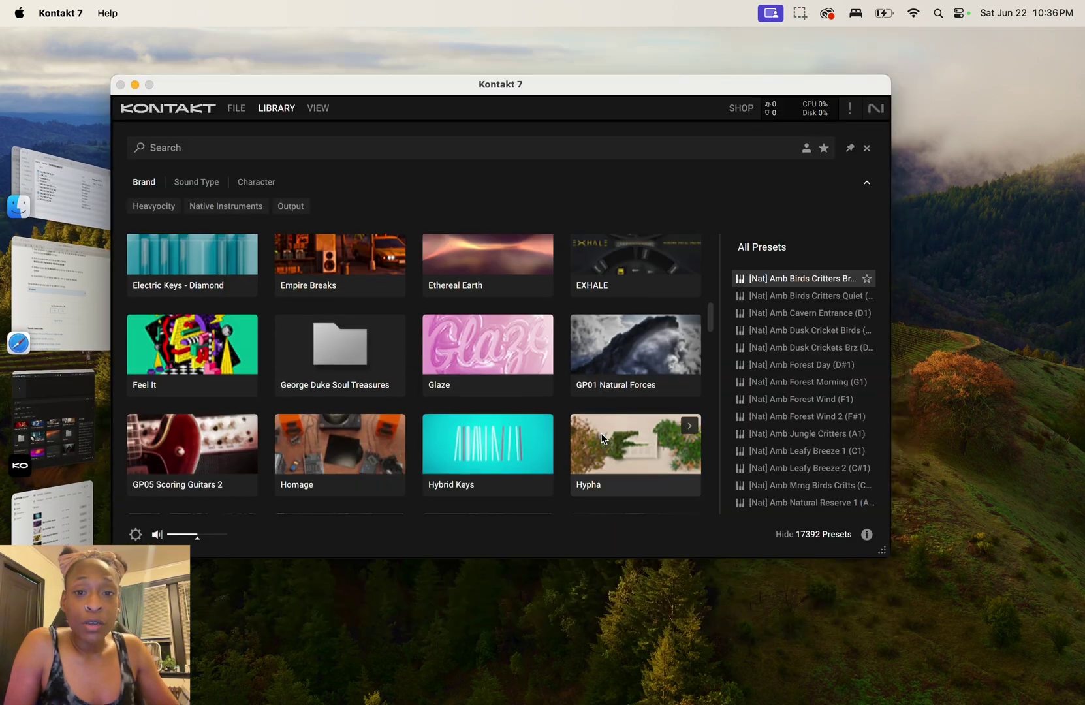
# - Check the artwork of the instrument libraries in Komplete Kontrol
pyautogui.scroll(-5, 603, 437)
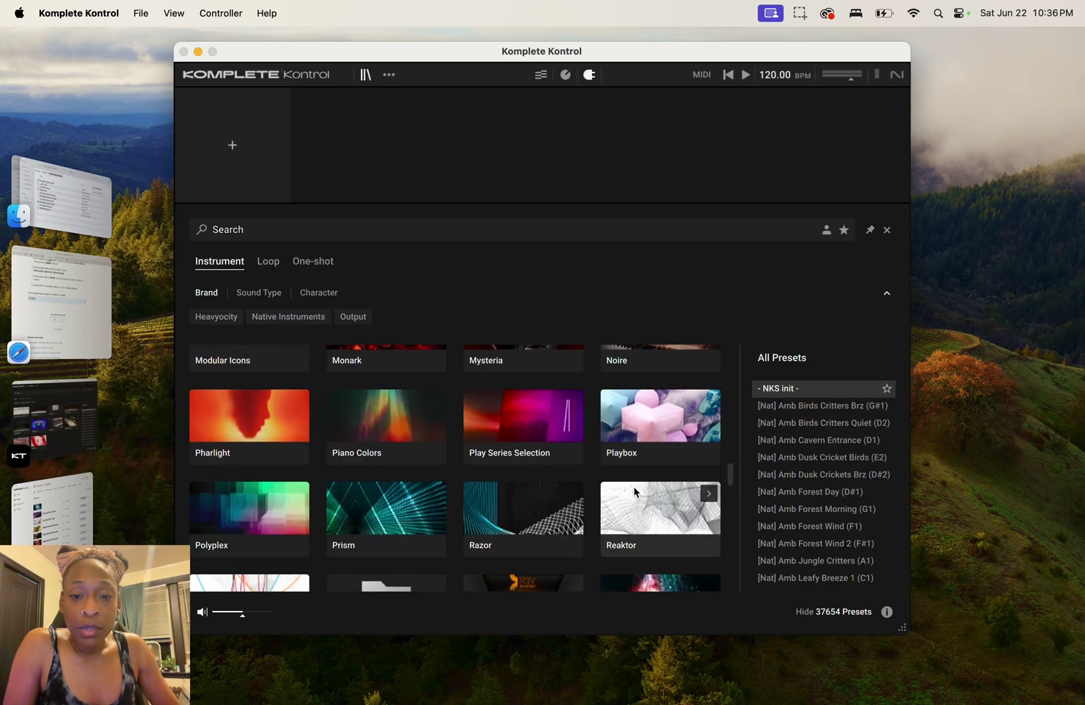
pyautogui.scroll(-10, 635, 491)
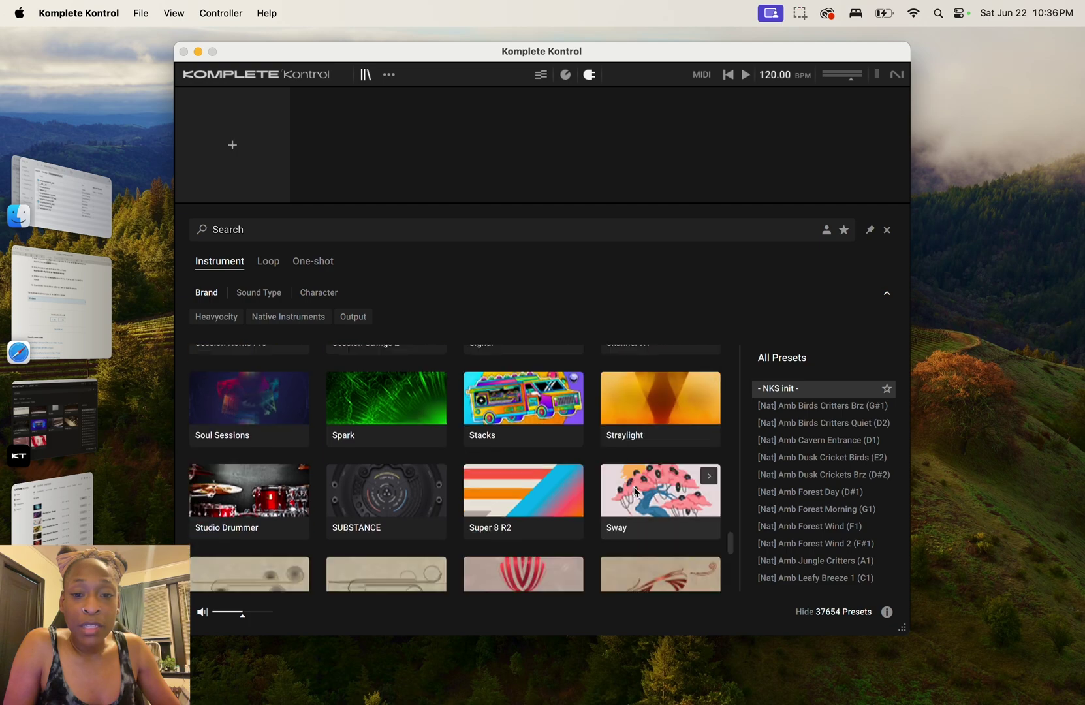
pyautogui.scroll(20, 635, 492)
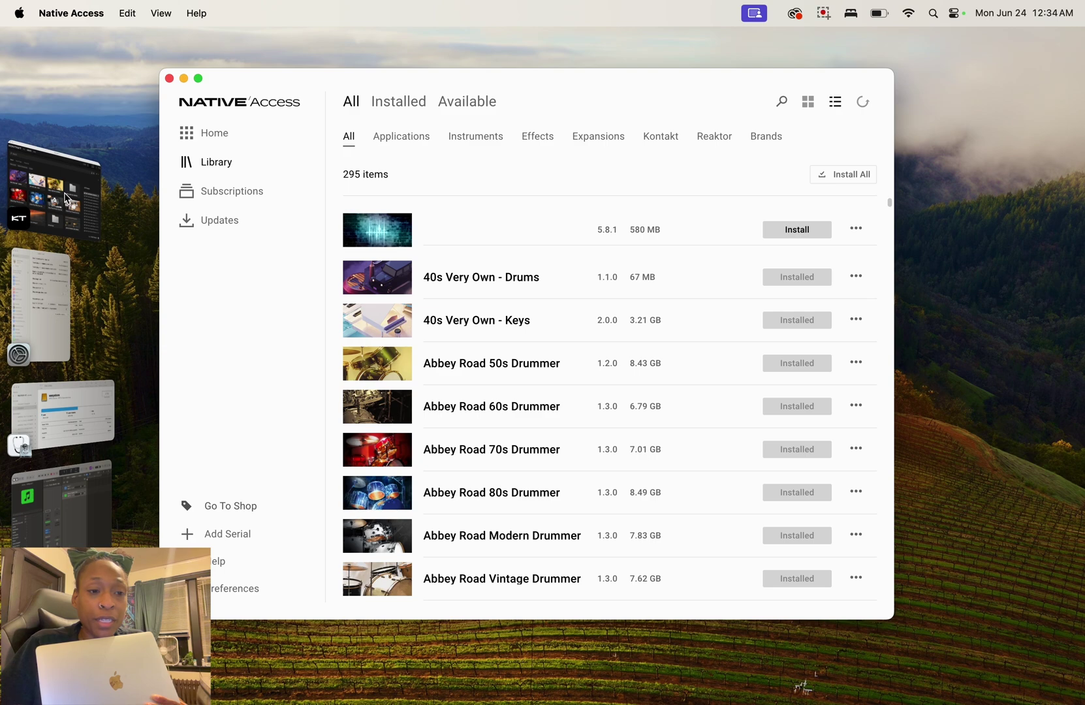
# - Switch from Native Access to Kontakt 7 and review the artwork across its library
pyautogui.click(65, 198)
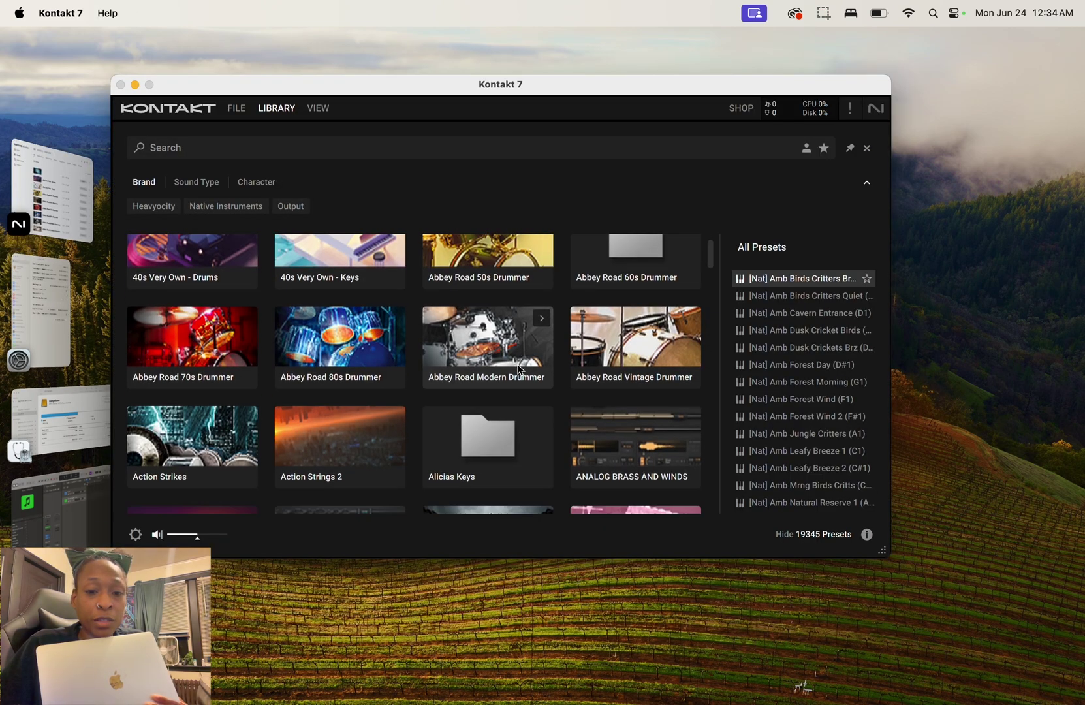
pyautogui.scroll(-3, 523, 369)
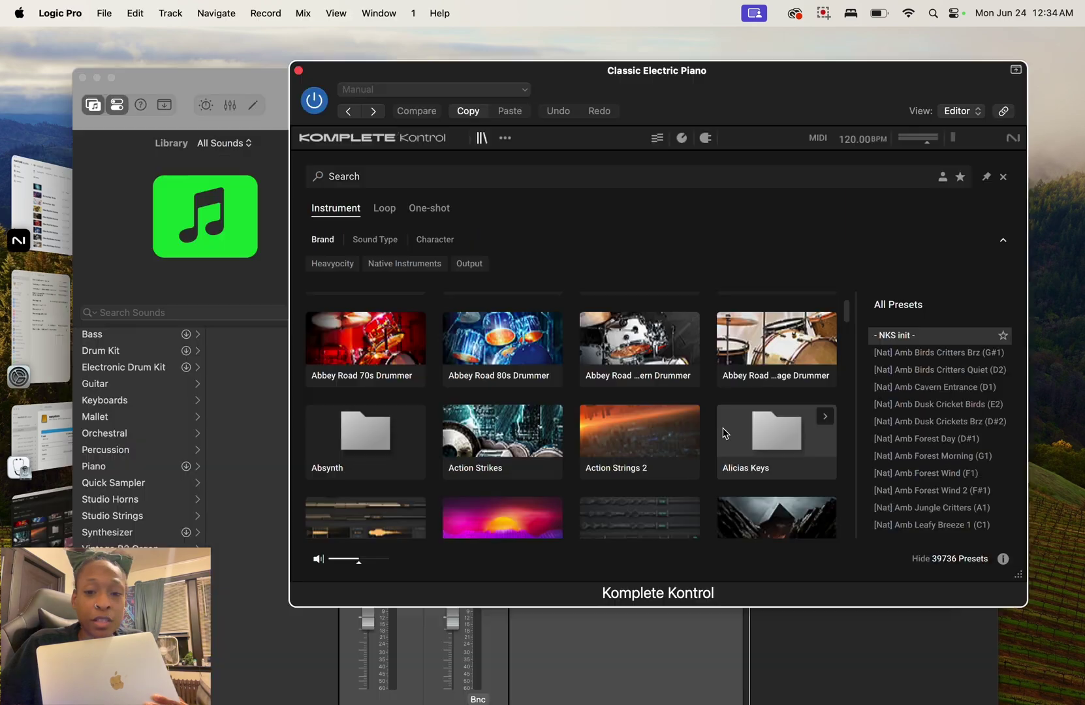
pyautogui.scroll(-3, 726, 434)
pyautogui.scroll(2, 726, 434)
pyautogui.scroll(1, 725, 433)
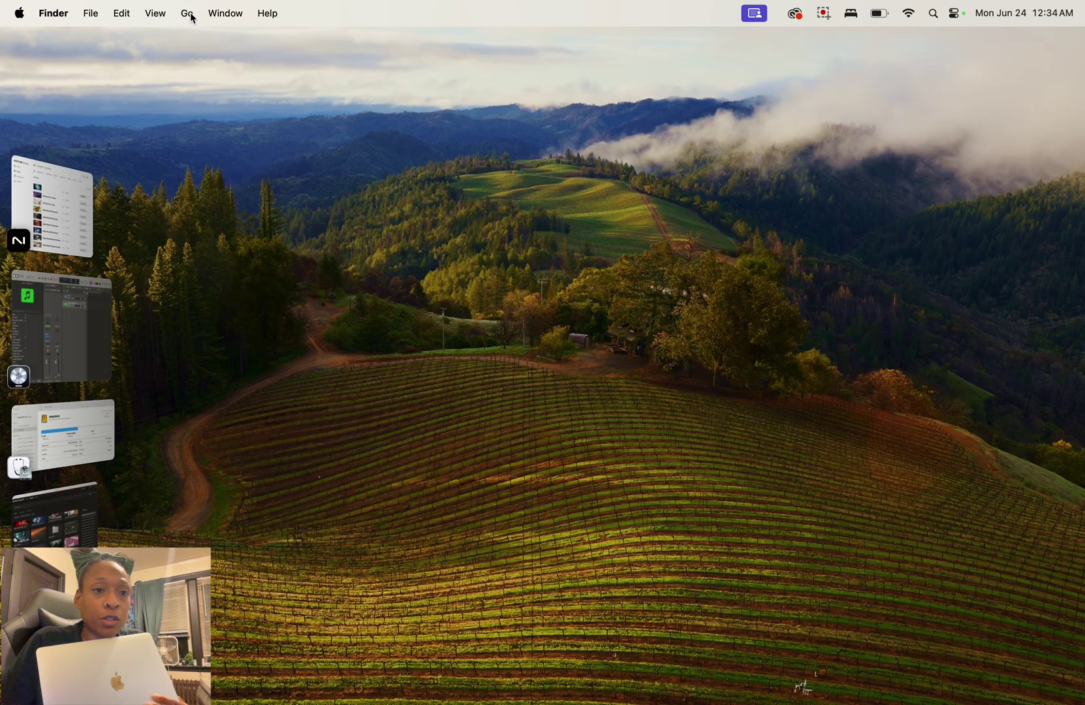
# - In Finder, browse from the computer's drives to Macintosh HD > Users > Shared
pyautogui.click(191, 17)
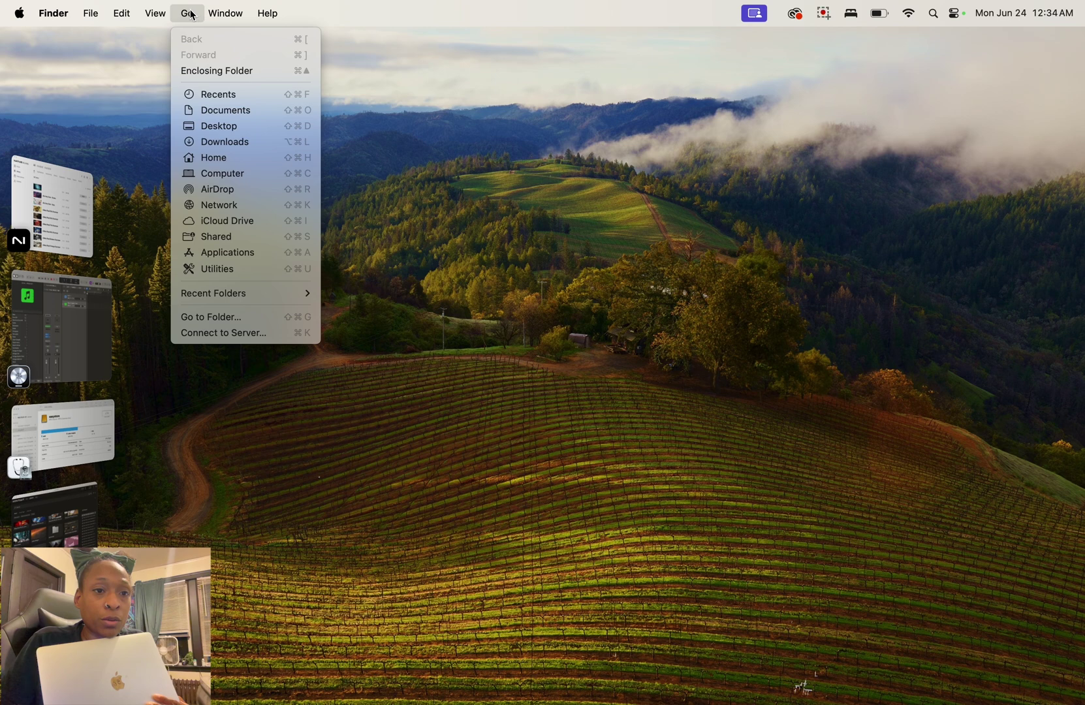
pyautogui.click(197, 174)
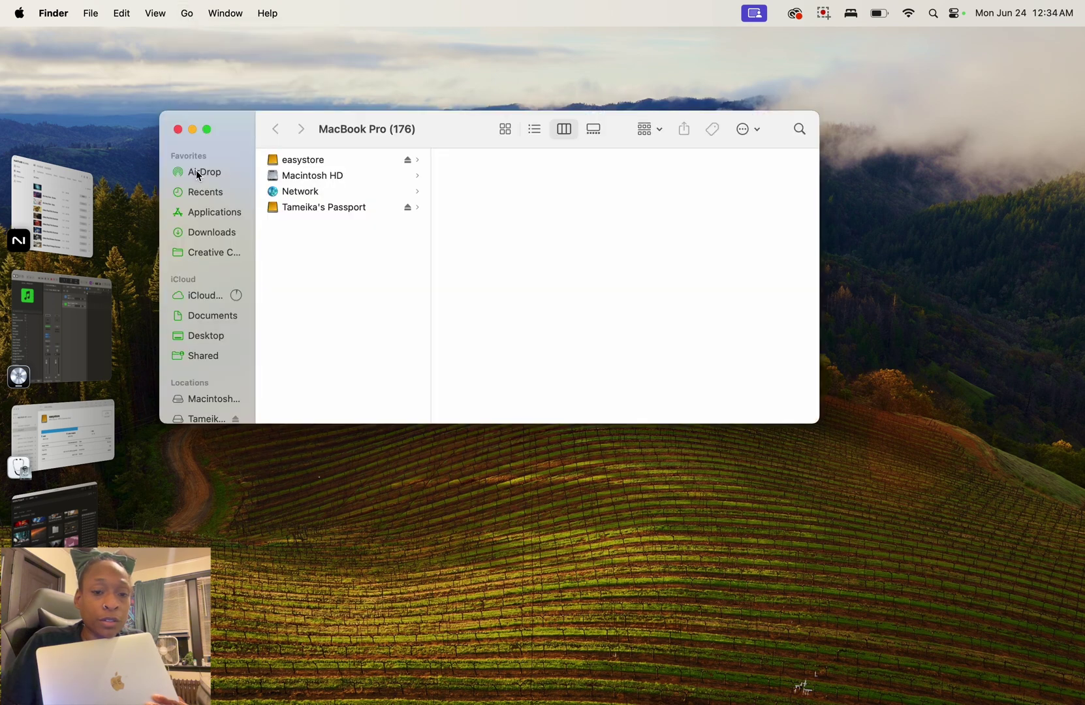
pyautogui.click(330, 175)
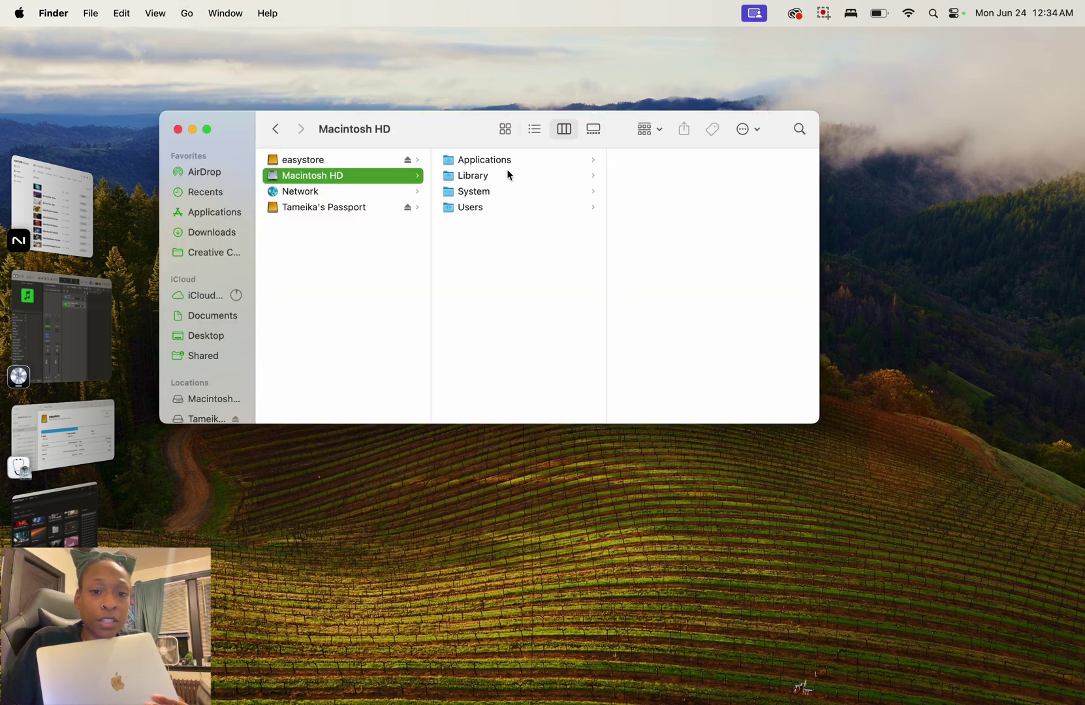
pyautogui.click(510, 213)
pyautogui.click(666, 191)
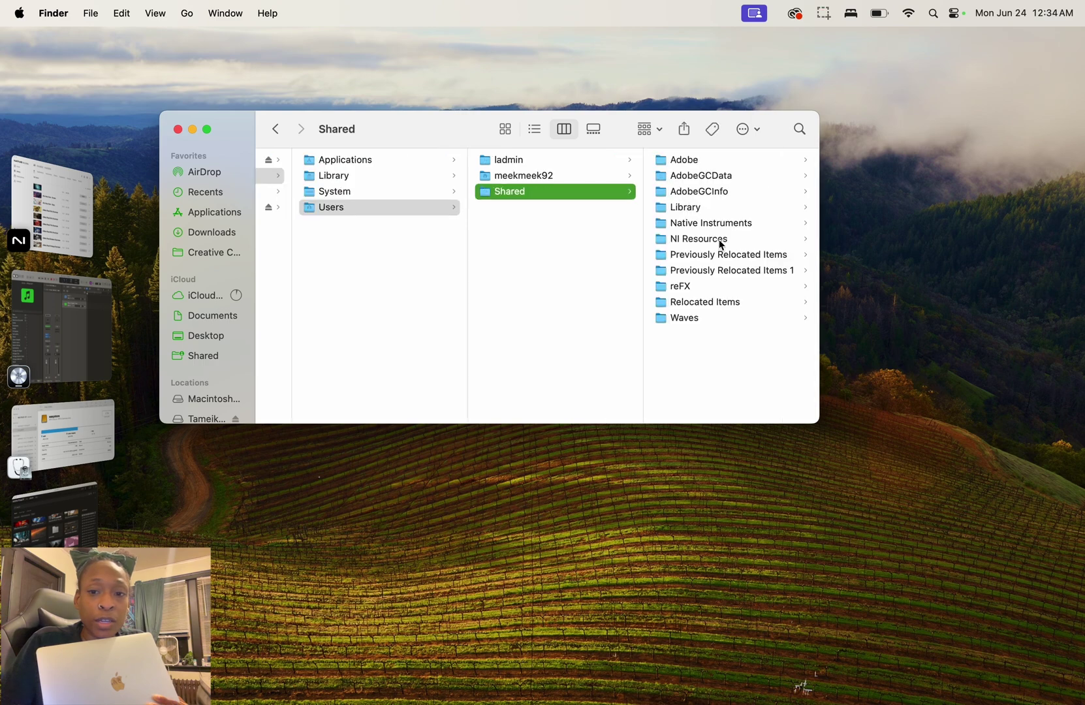
# - Open the image folder inside NI Resources and browse its product artwork folders
pyautogui.click(721, 240)
pyautogui.click(686, 207)
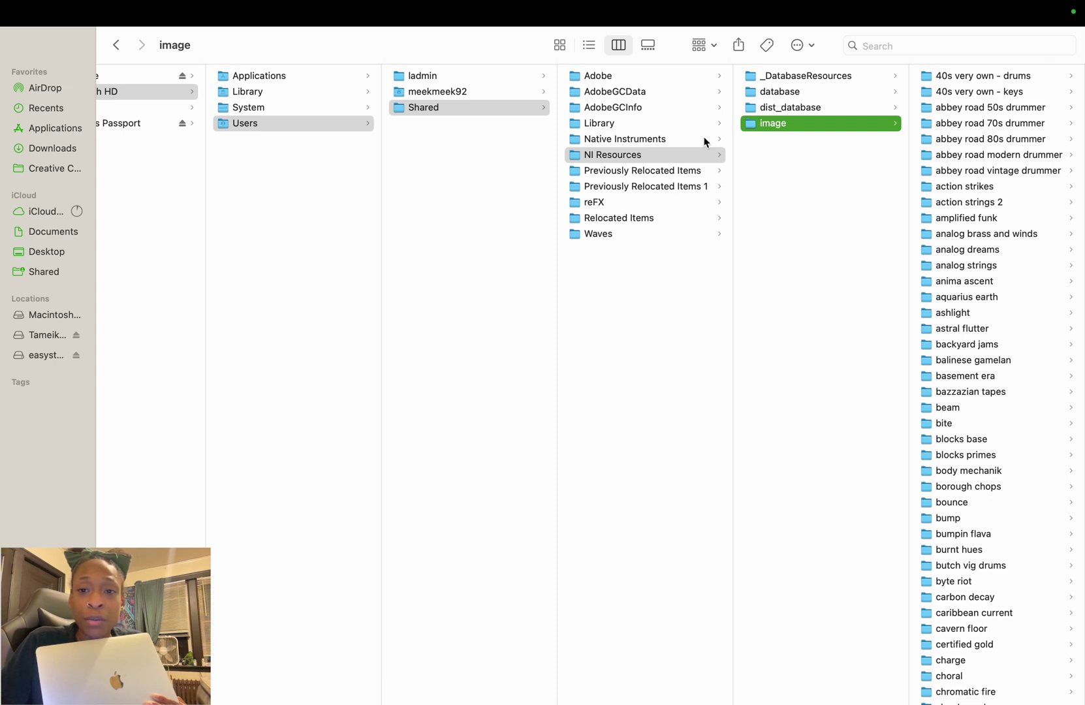
pyautogui.scroll(-3, 1035, 326)
pyautogui.moveTo(942, 698)
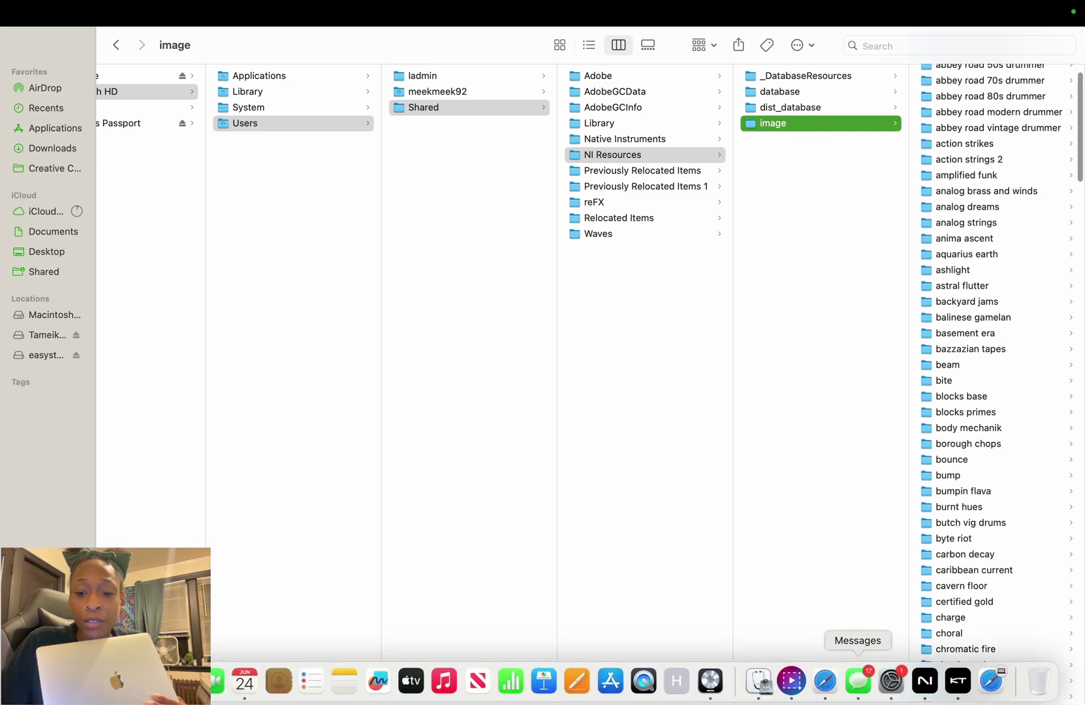
# - Switch from Finder to Logic Pro and look through the product artwork in the Komplete Kontrol browser
pyautogui.click(703, 682)
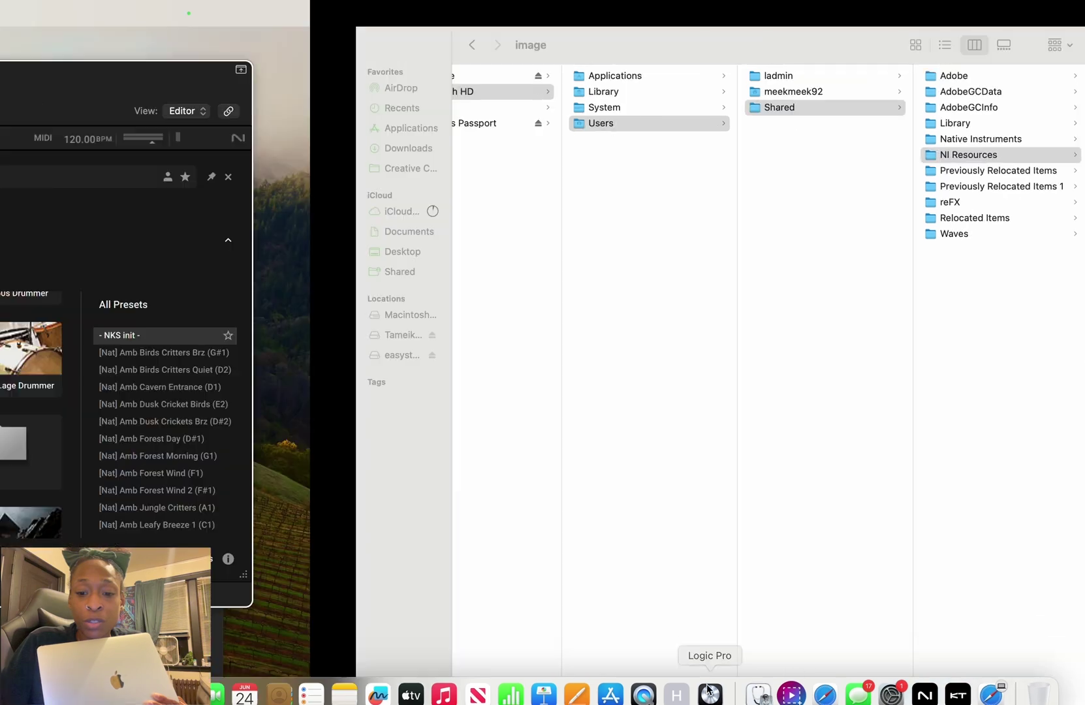
pyautogui.scroll(-10, 637, 478)
pyautogui.scroll(-10, 636, 478)
pyautogui.moveTo(856, 700)
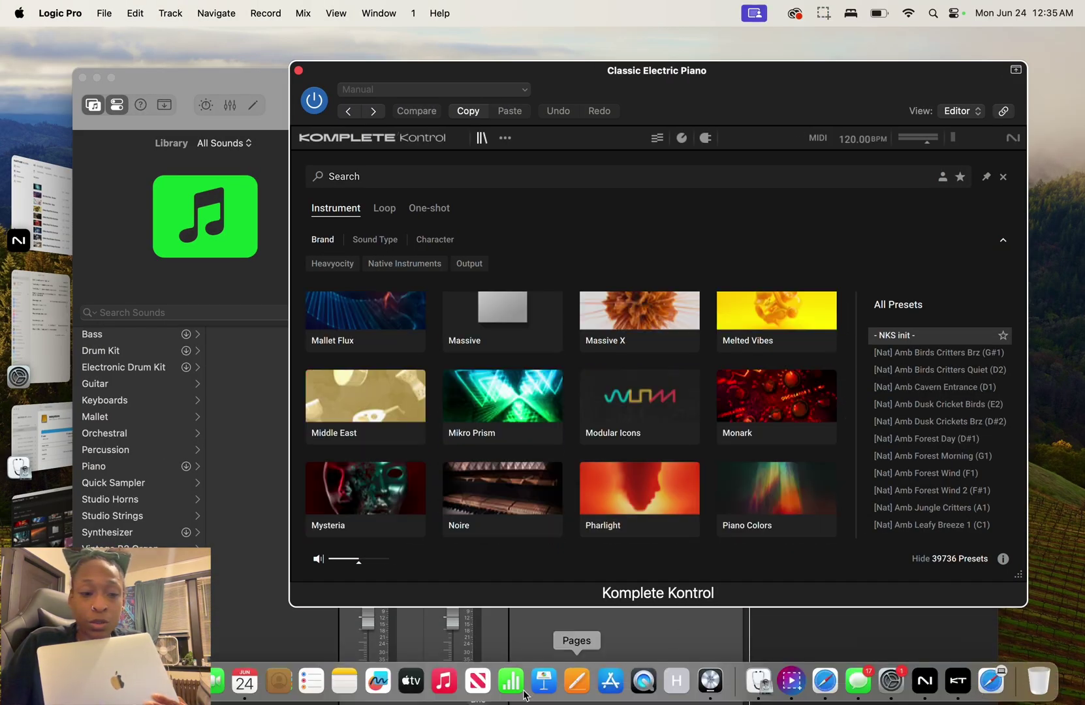
# - Compare the product folders inside the Finder image folder with the Komplete Kontrol products around Mallet Flux, Massive and Massive X
pyautogui.hotkey('ctrl', 'Right')
pyautogui.scroll(-20, 981, 469)
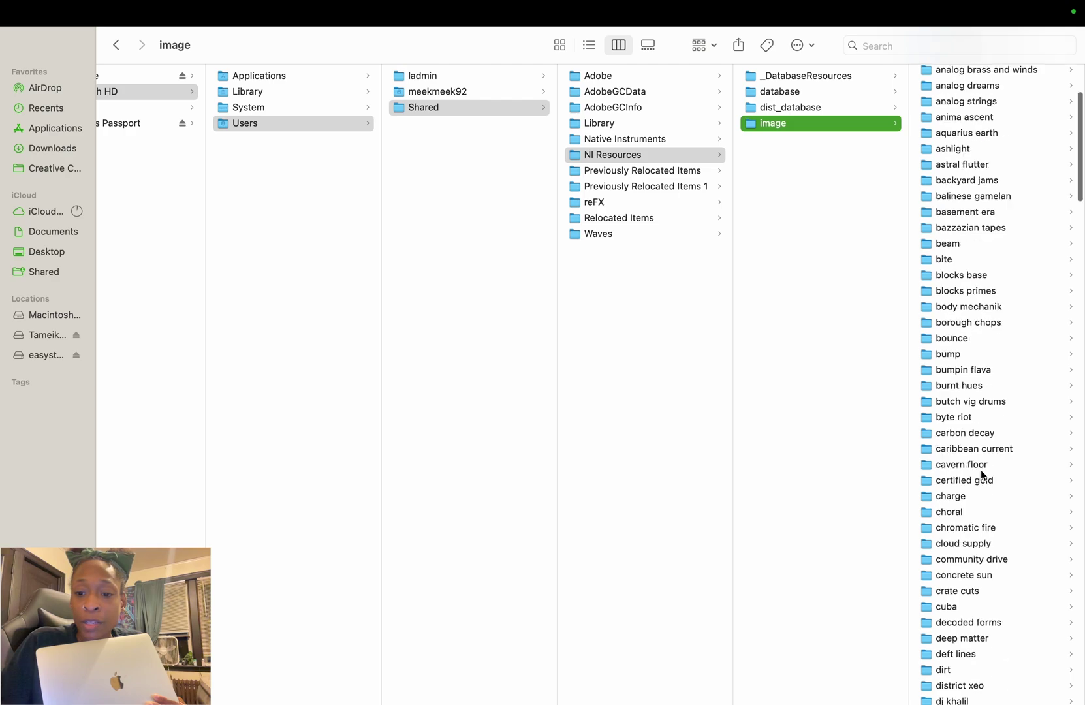
pyautogui.scroll(5, 981, 470)
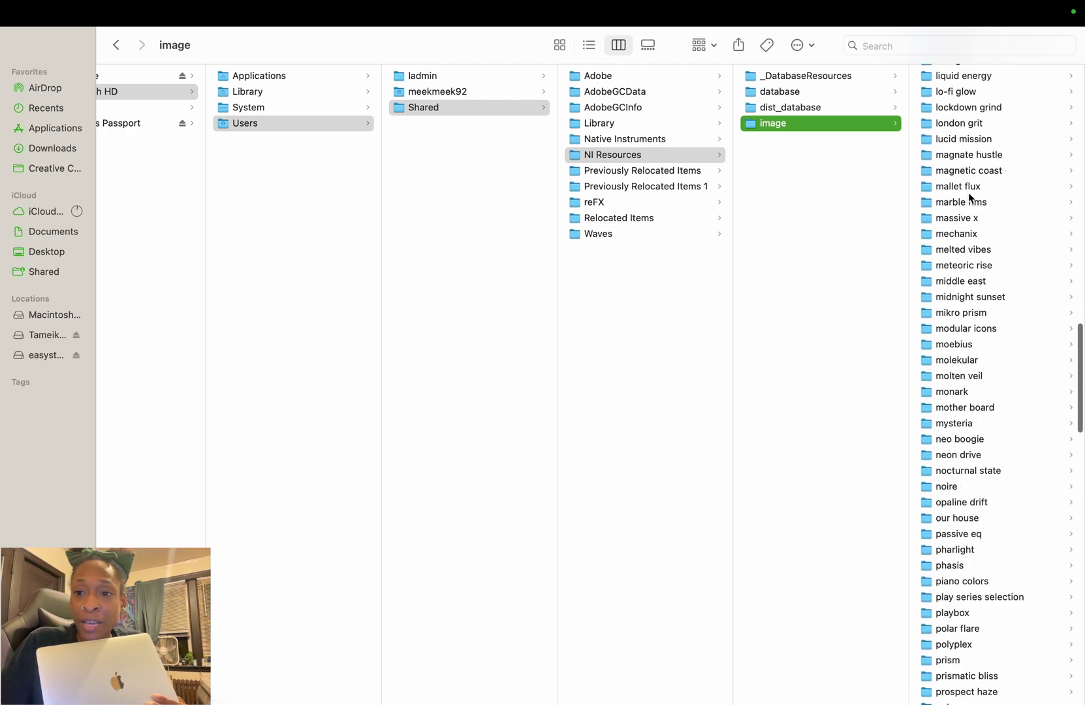
pyautogui.hotkey('ctrl', 'Left')
pyautogui.scroll(3, 717, 408)
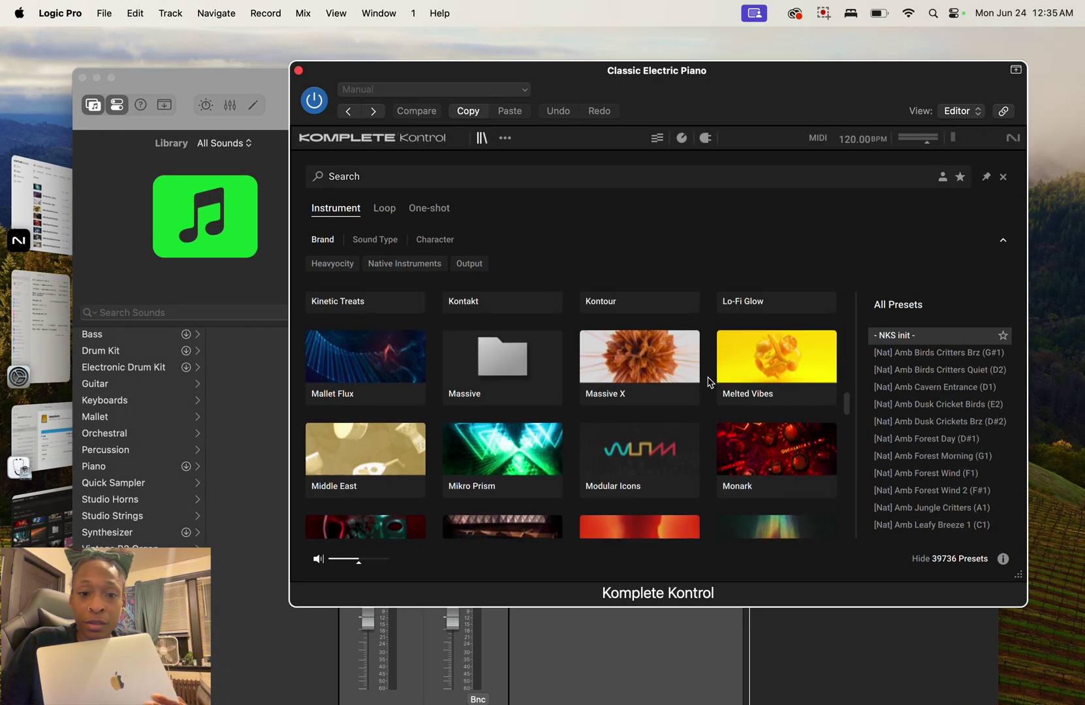
pyautogui.hotkey('ctrl', 'Right')
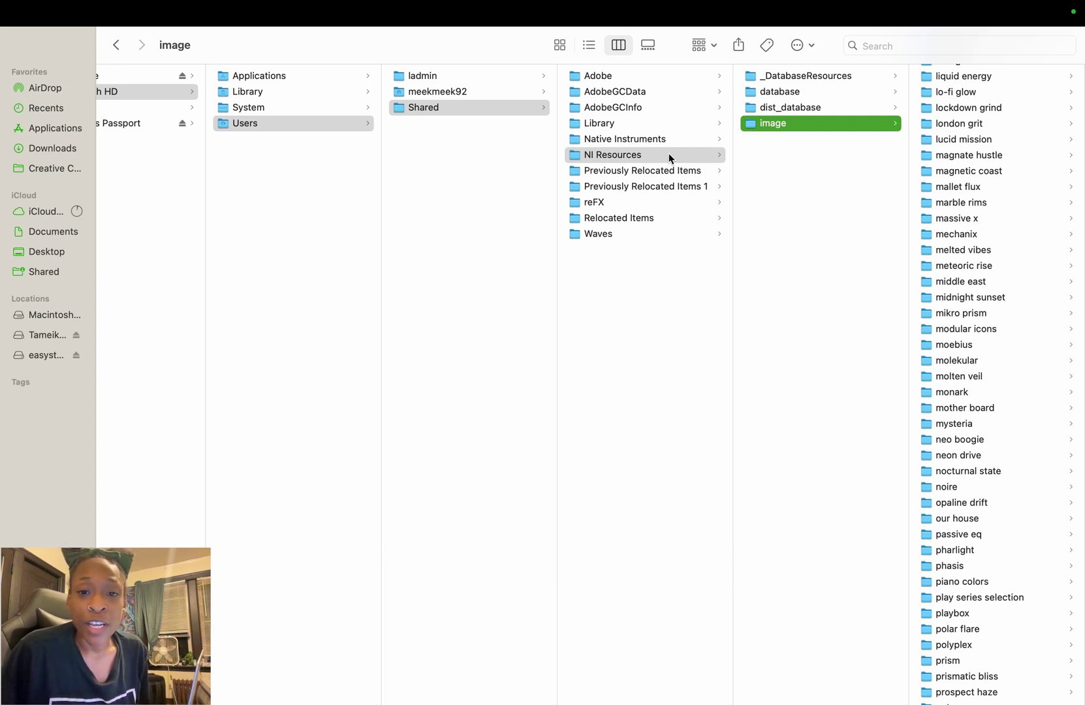
# - In Finder, browse to Macintosh HD > Library > Application Support > Native Instruments and open the Kontakt 7 folder
pyautogui.hscroll(-2, 416, 187)
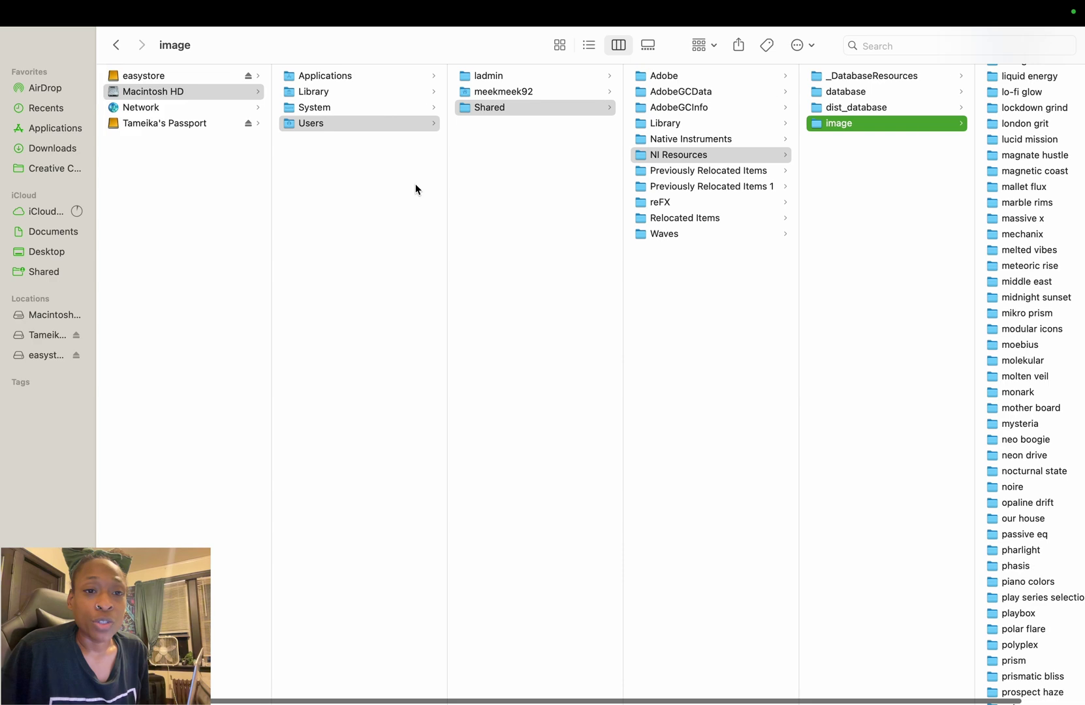
pyautogui.click(408, 92)
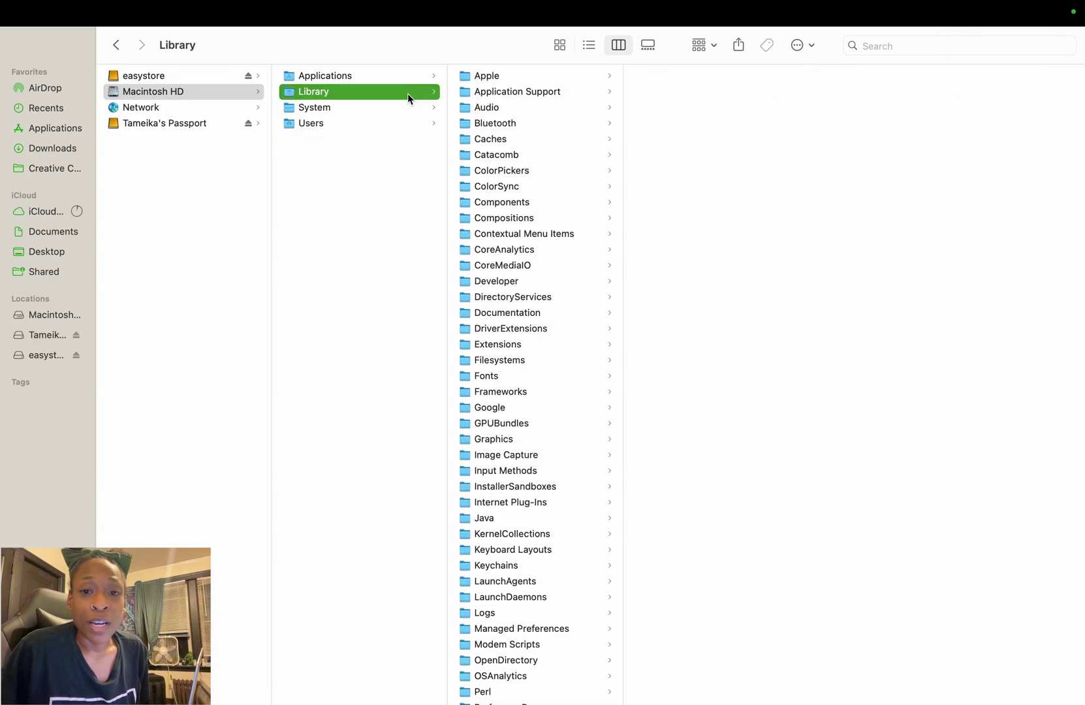
pyautogui.scroll(-5, 497, 417)
pyautogui.scroll(5, 497, 417)
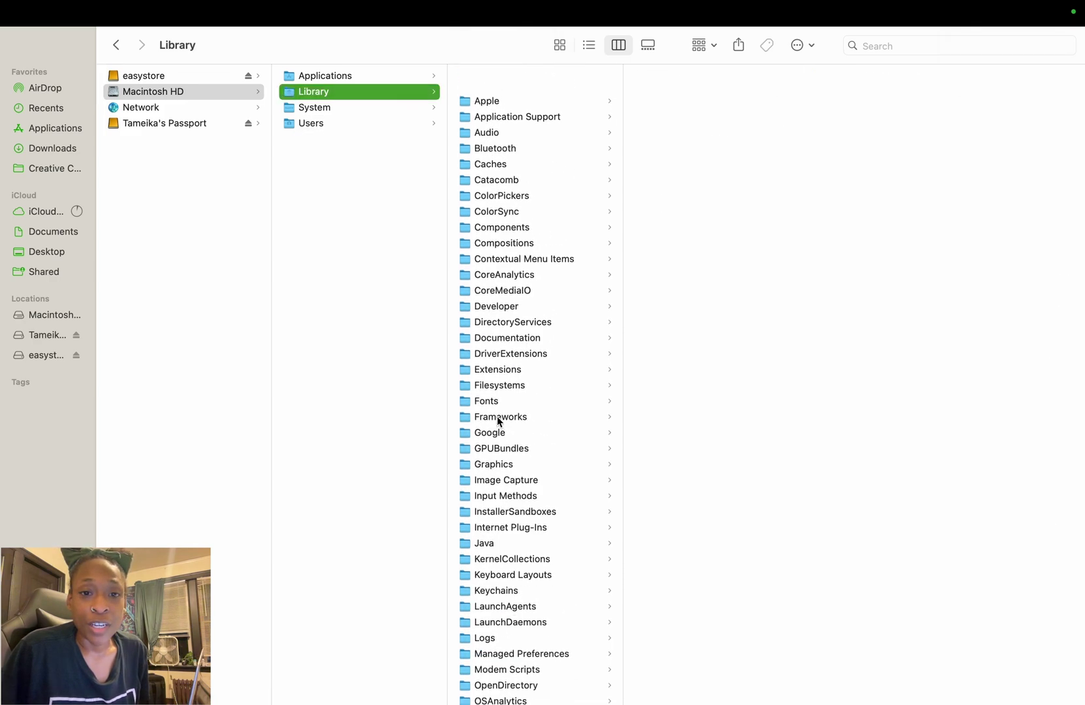
pyautogui.click(548, 94)
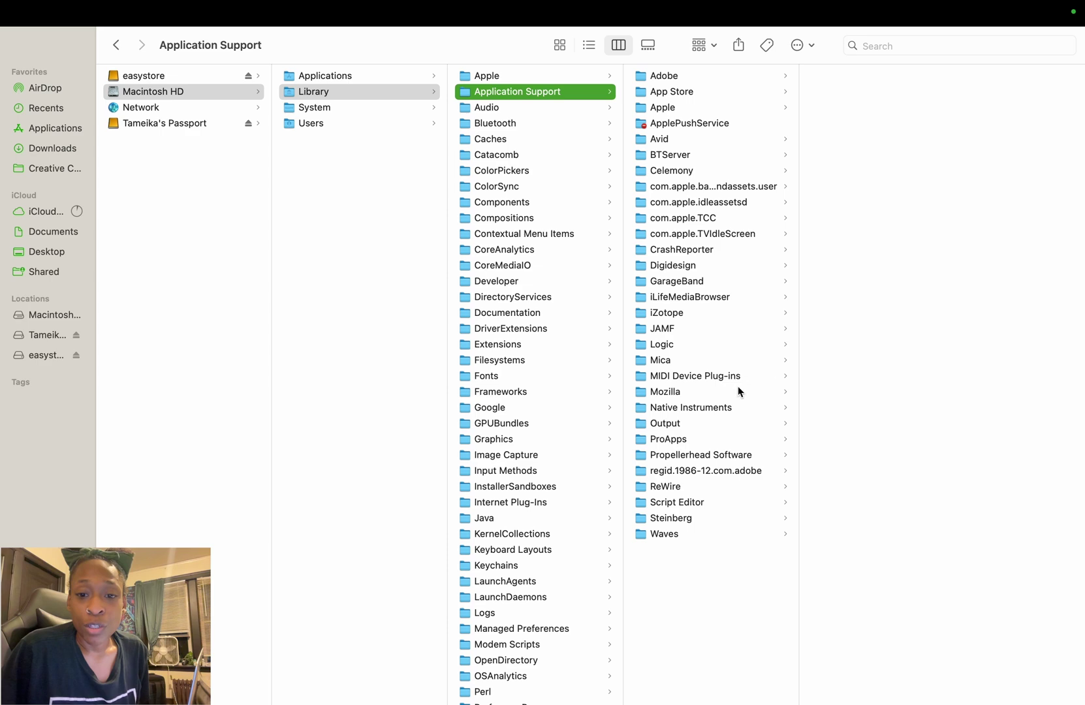
pyautogui.click(725, 408)
pyautogui.scroll(-20, 872, 382)
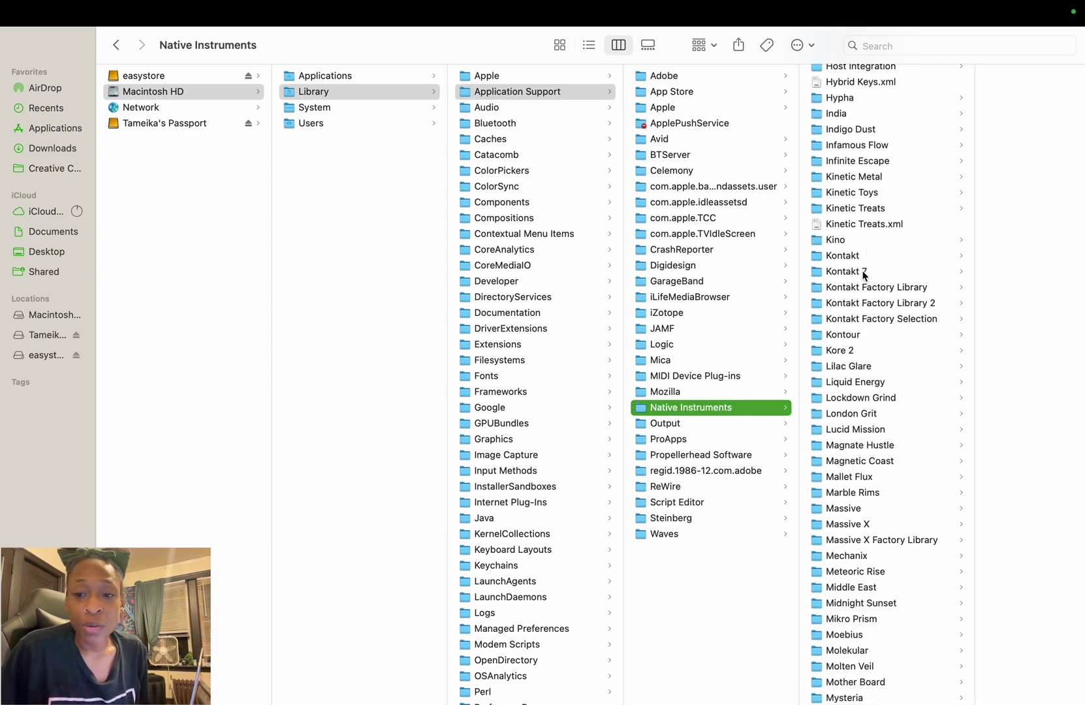
pyautogui.click(864, 273)
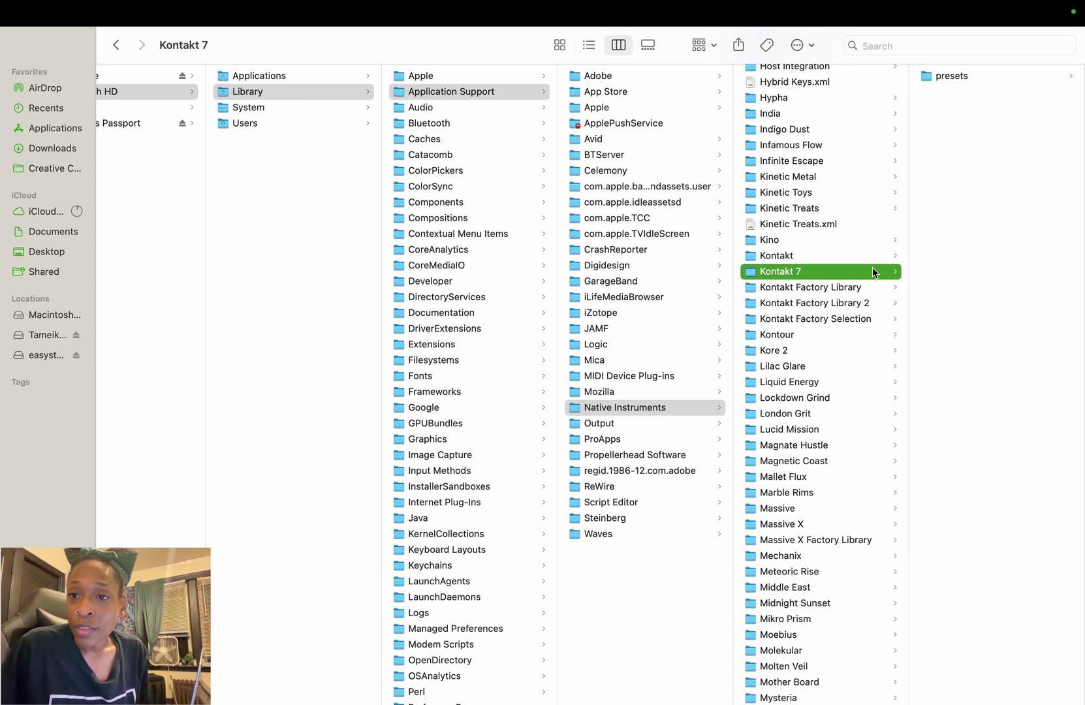
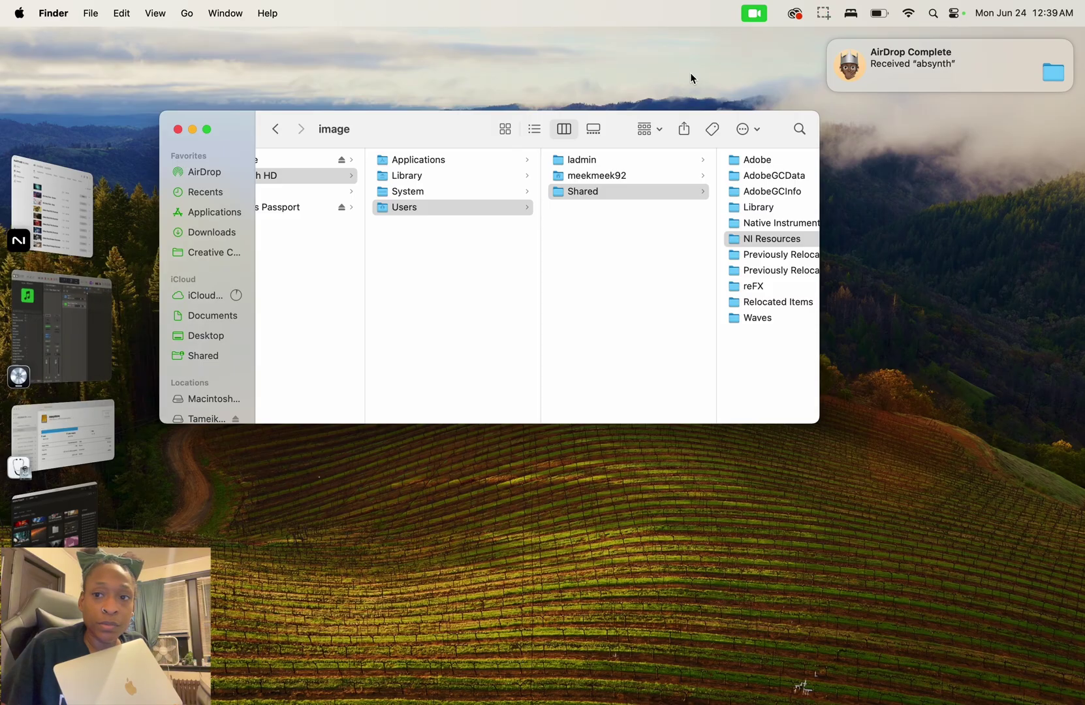
# - Reveal the received absynth folder in Downloads and move the Downloads window down, clear of the image folder window
pyautogui.moveTo(1005, 62)
pyautogui.click(1048, 79)
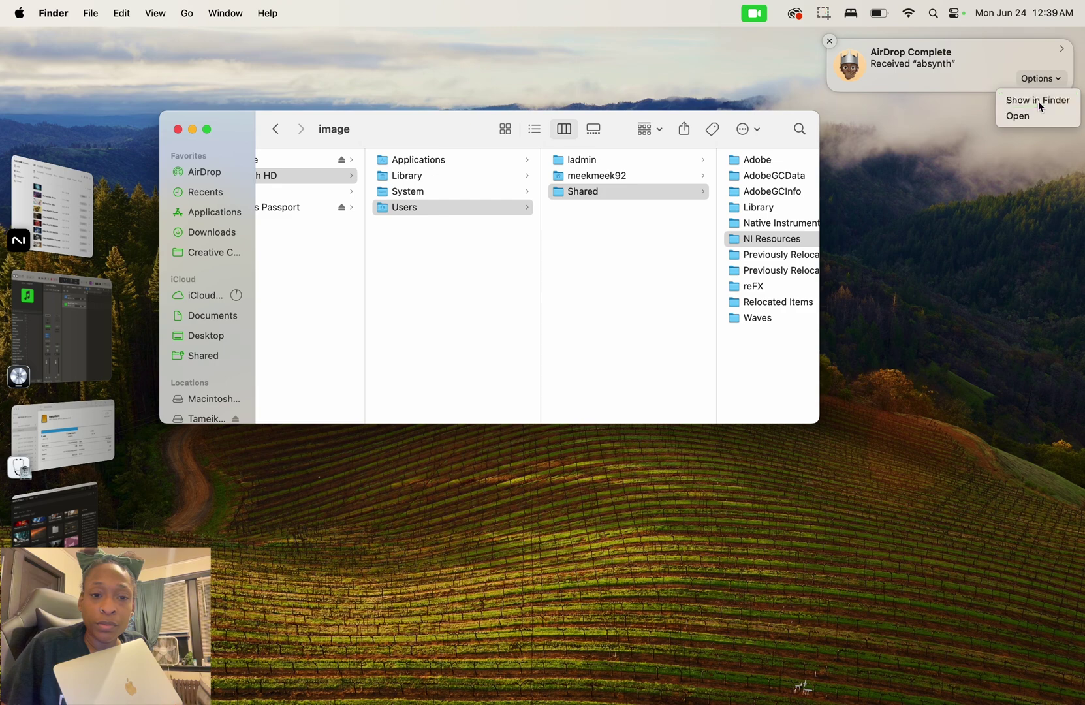
pyautogui.click(1039, 101)
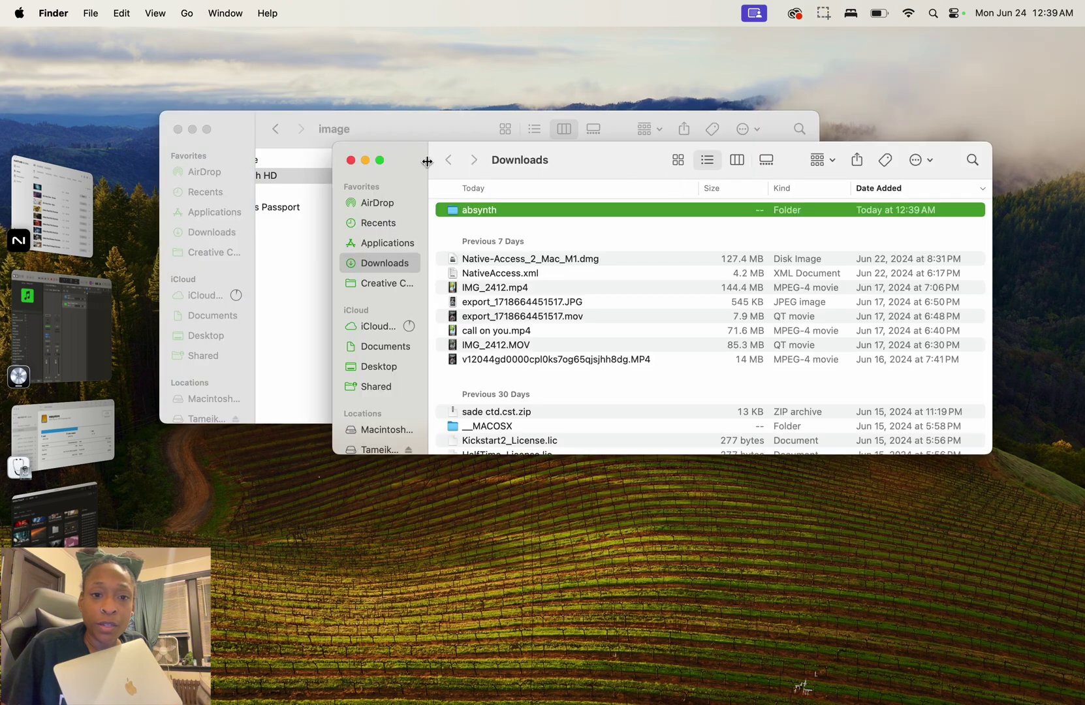
pyautogui.moveTo(407, 154); pyautogui.dragTo(364, 367)
pyautogui.scroll(1, 431, 561)
pyautogui.scroll(-1, 436, 568)
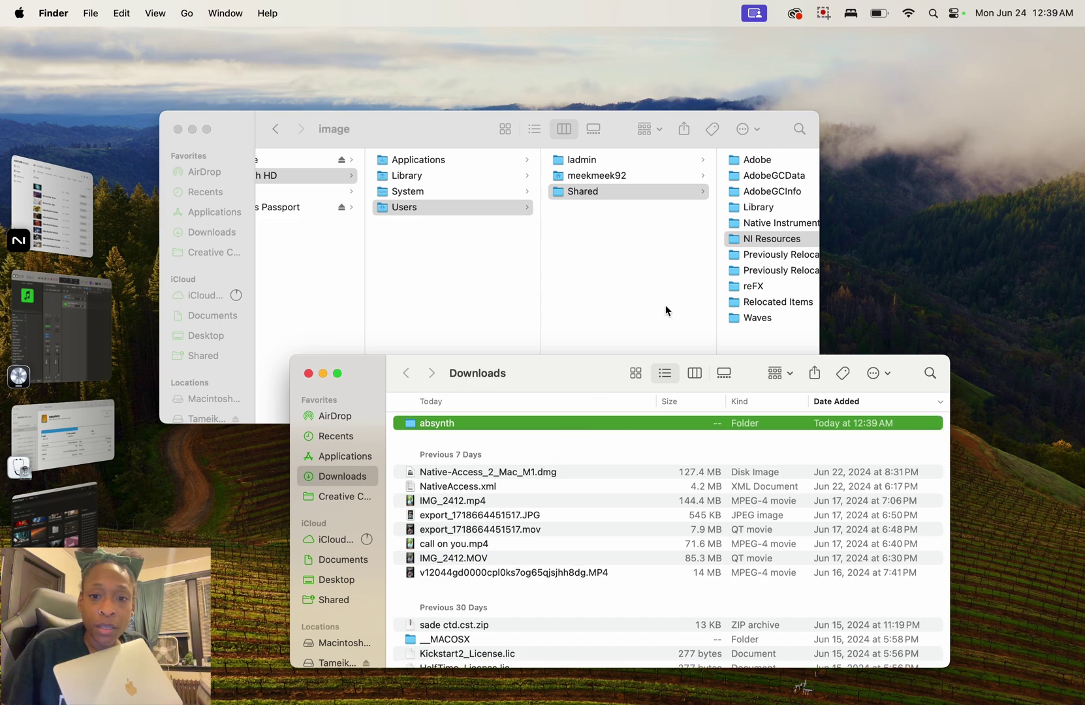
# - Move the absynth folder from Downloads into the image folder inside NI Resources and open it to view its artwork files
pyautogui.hscroll(10, 666, 305)
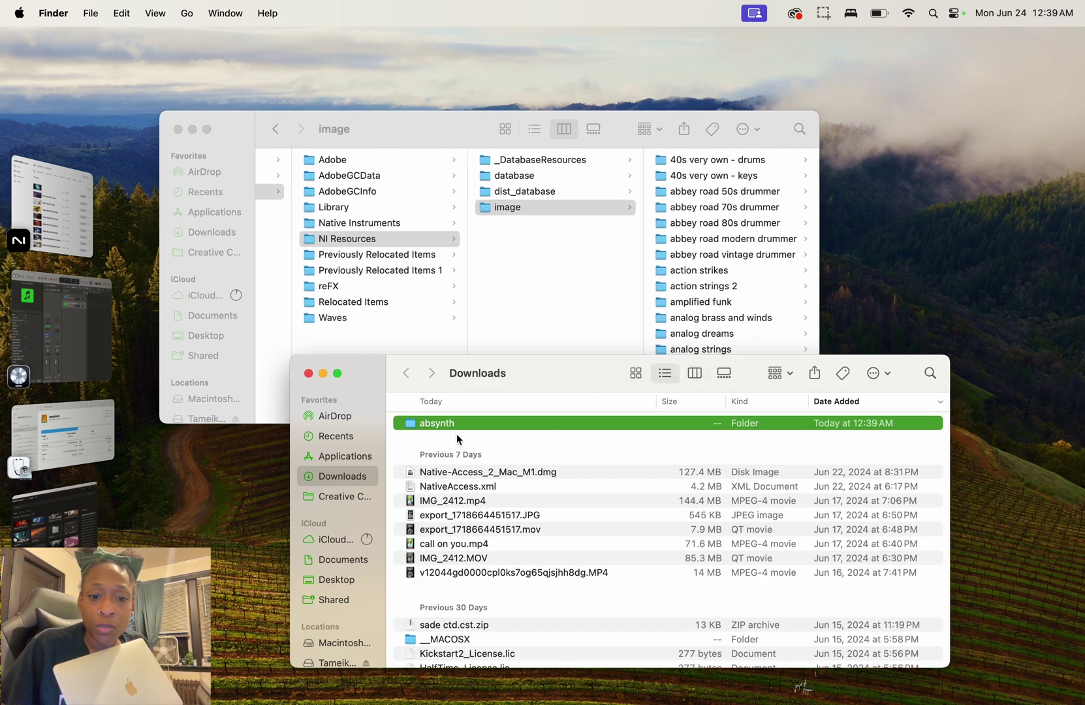
pyautogui.moveTo(421, 425); pyautogui.dragTo(522, 208)
pyautogui.click(515, 175)
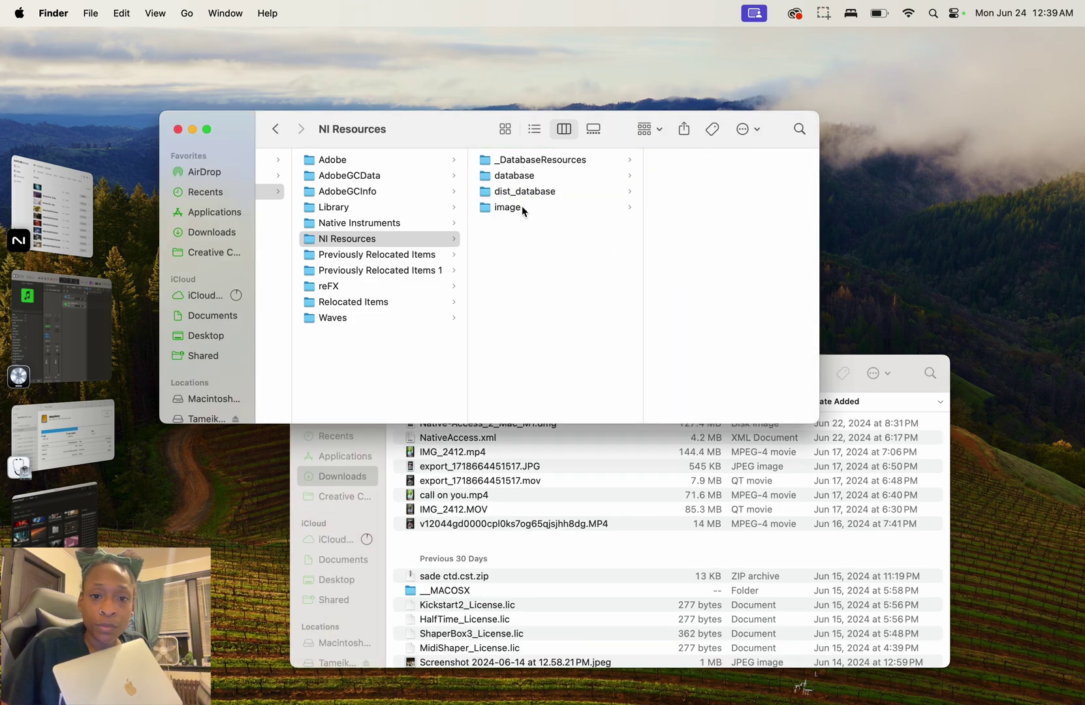
pyautogui.hscroll(-3, 604, 262)
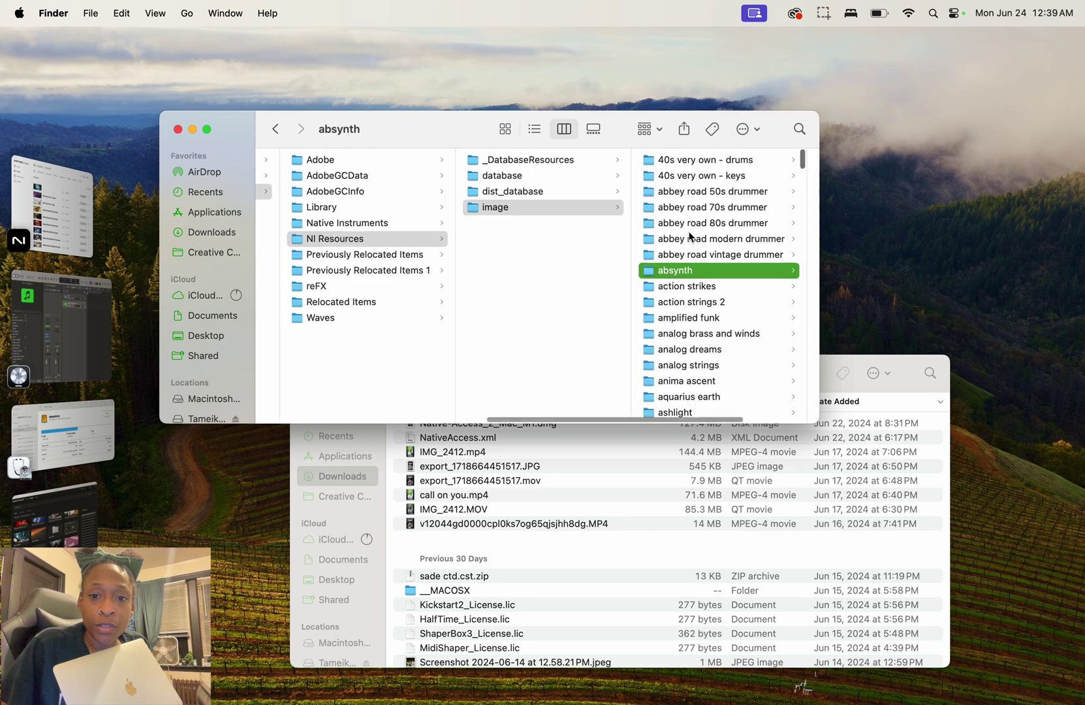
pyautogui.click(717, 273)
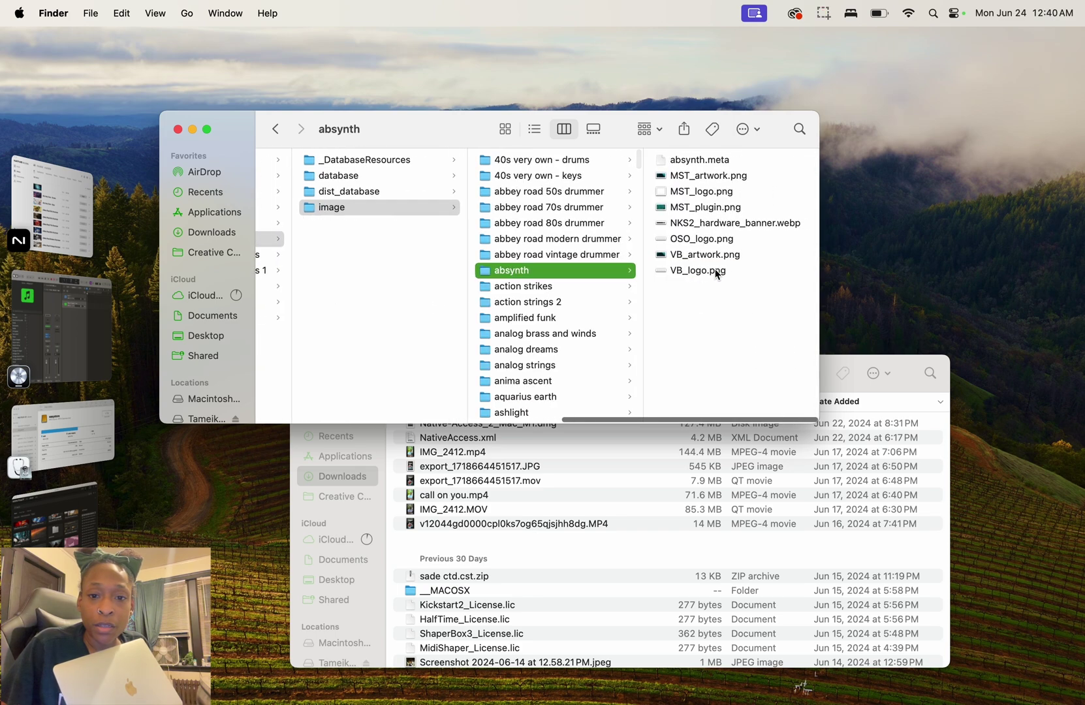
# - Switch to Kontakt 7, and quit Kontakt 7 and Logic Pro
pyautogui.click(92, 531)
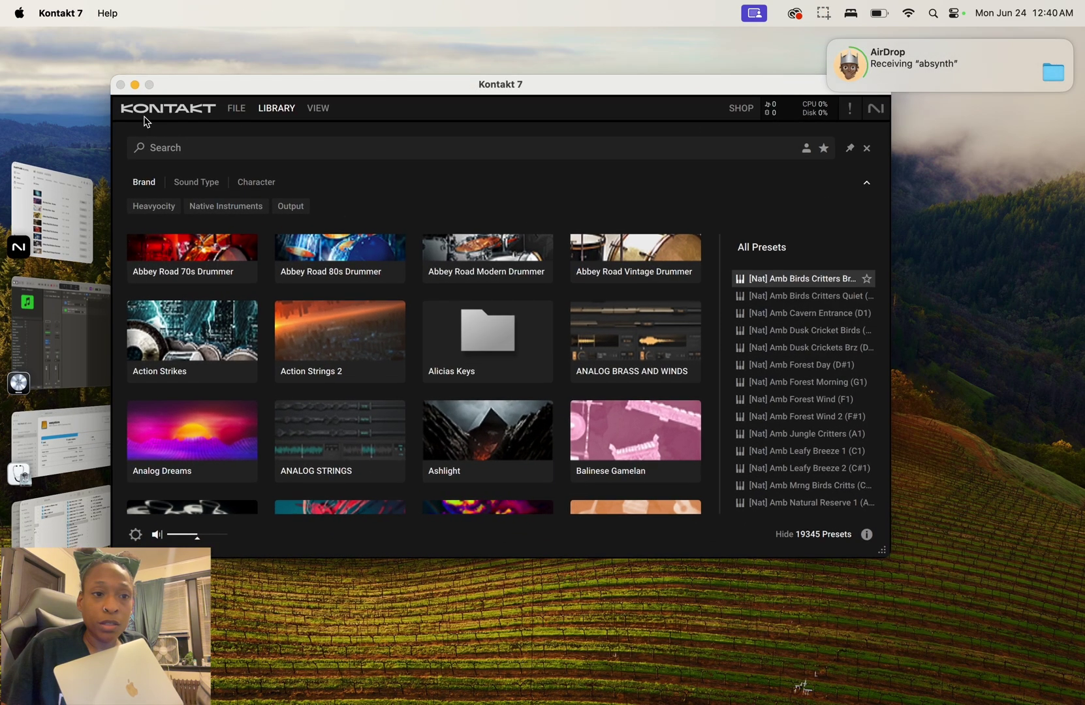
pyautogui.moveTo(955, 687)
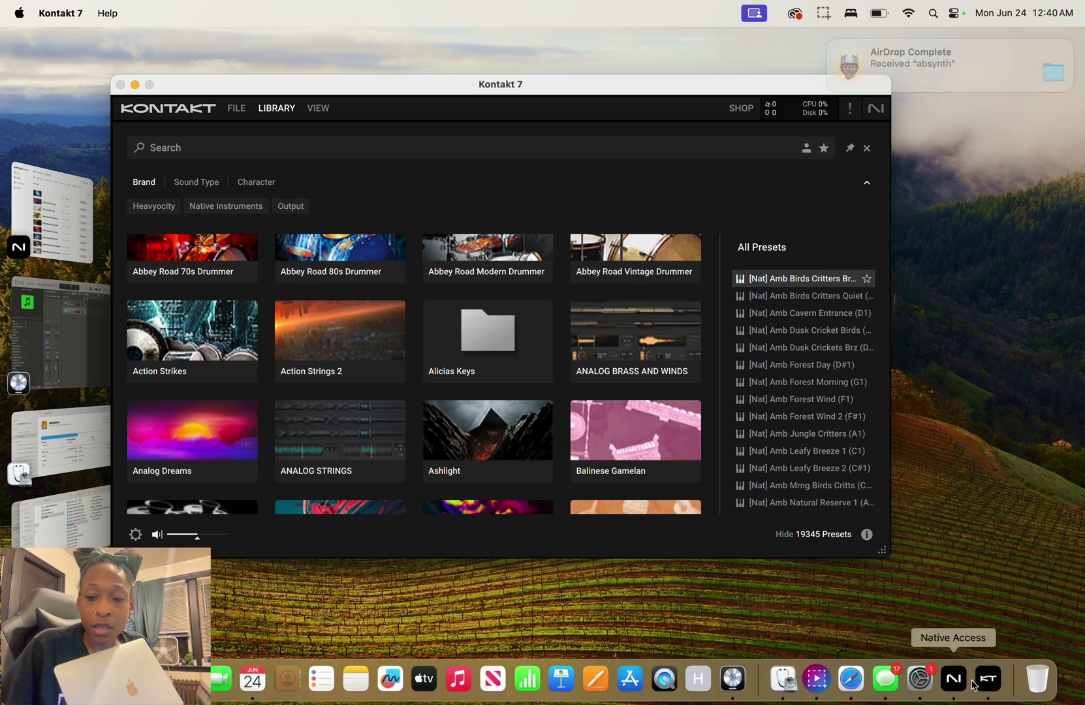
pyautogui.rightClick(759, 682)
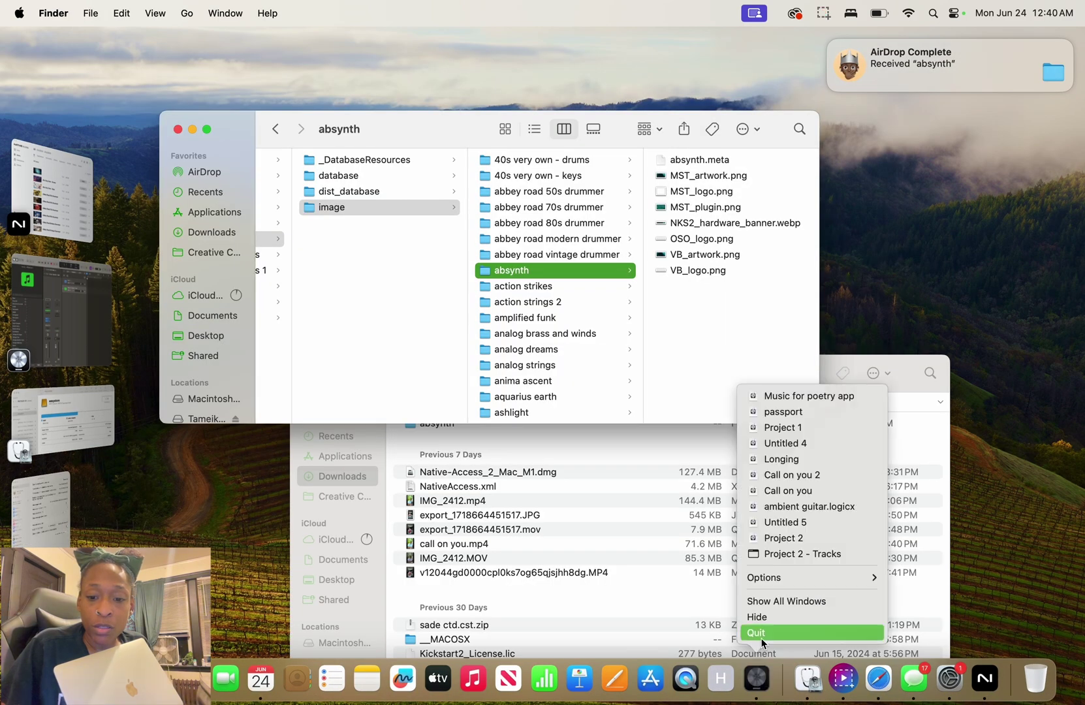
pyautogui.click(761, 639)
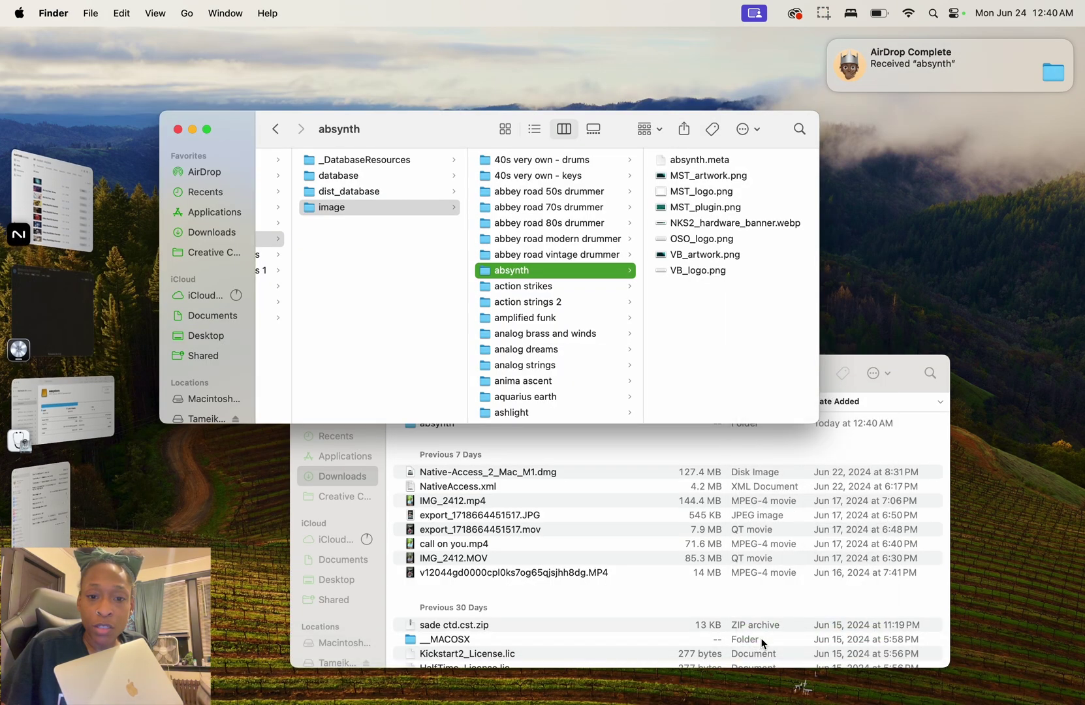
# - Open Komplete Kontrol and check the artwork of Absynth and its neighbouring products in the Instrument browser
pyautogui.moveTo(261, 703)
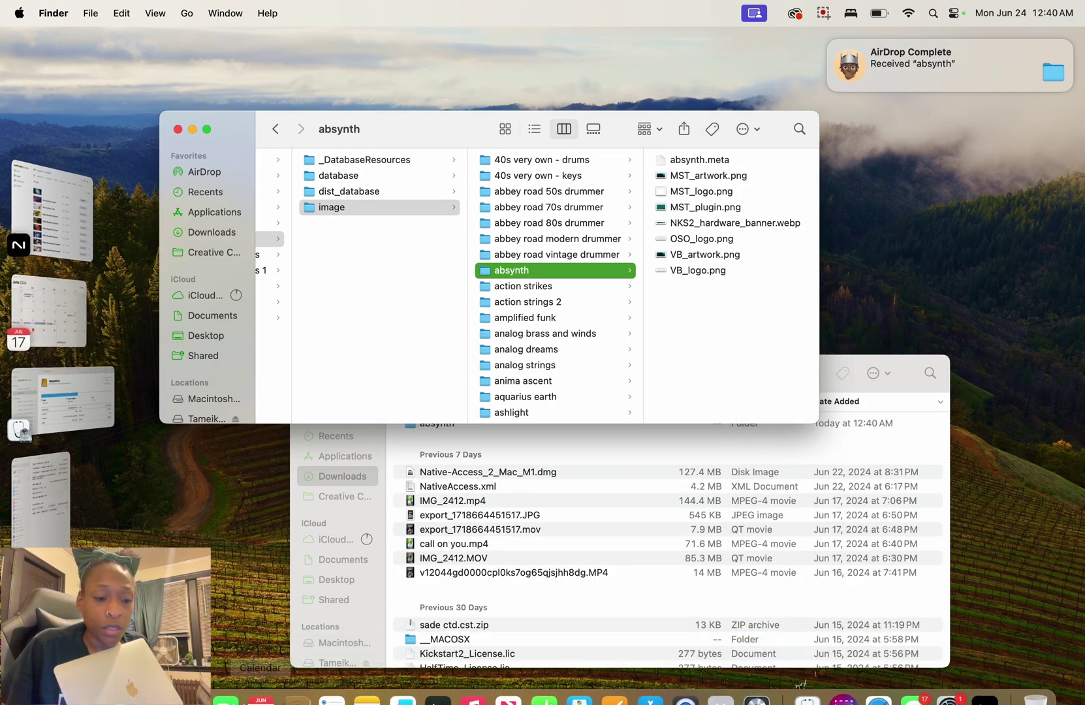
pyautogui.click(83, 680)
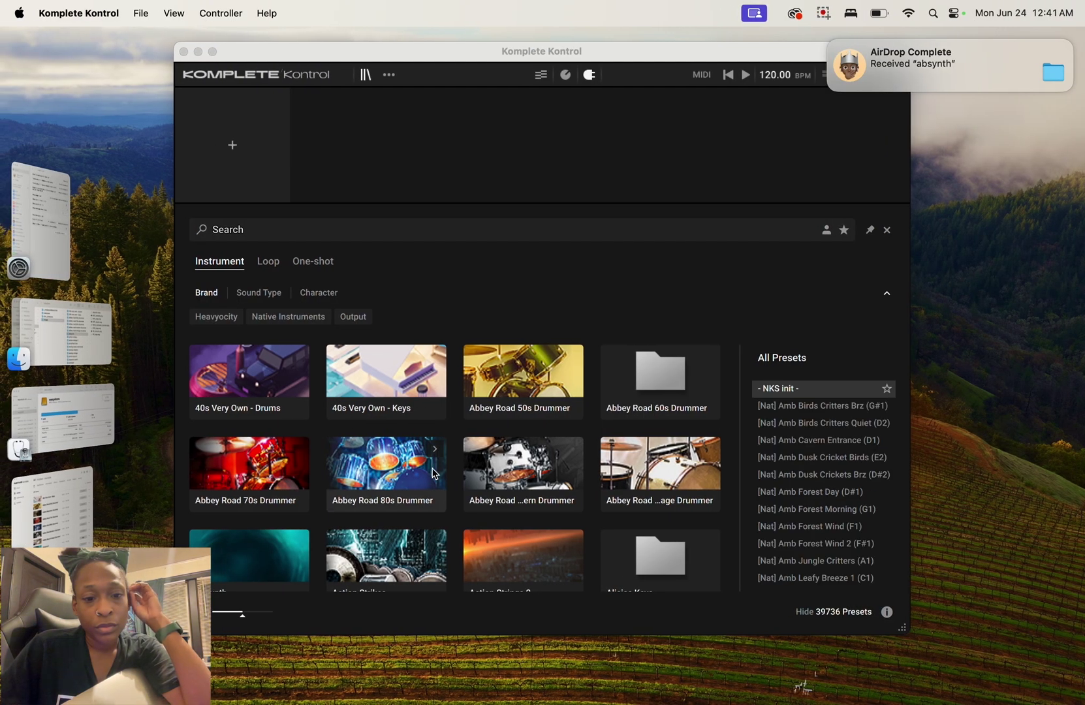
pyautogui.scroll(-2, 434, 473)
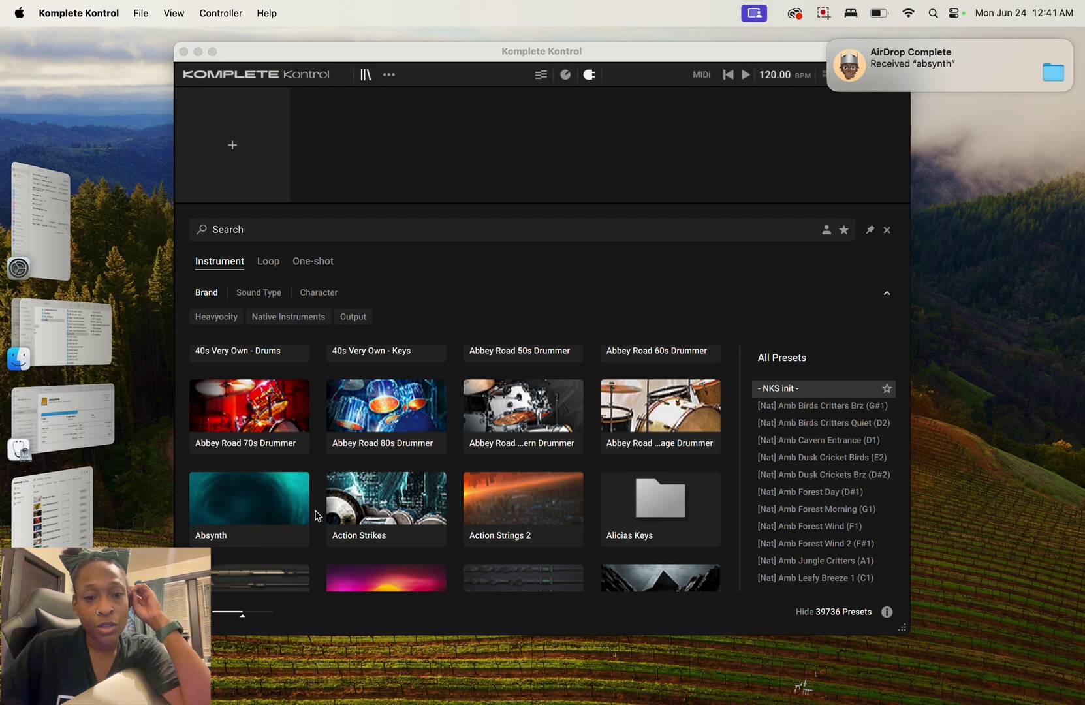
pyautogui.scroll(2, 491, 450)
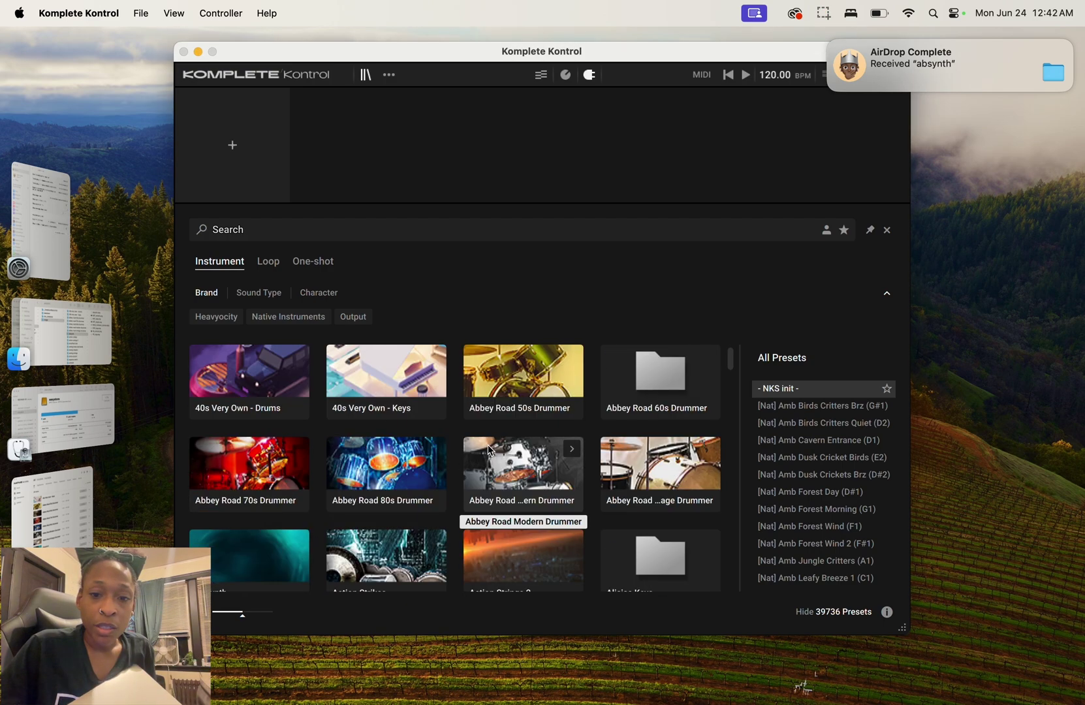
# - Return to Finder, open the abbey road modern drummer folder inside image, and look through the product folder list
pyautogui.click(86, 349)
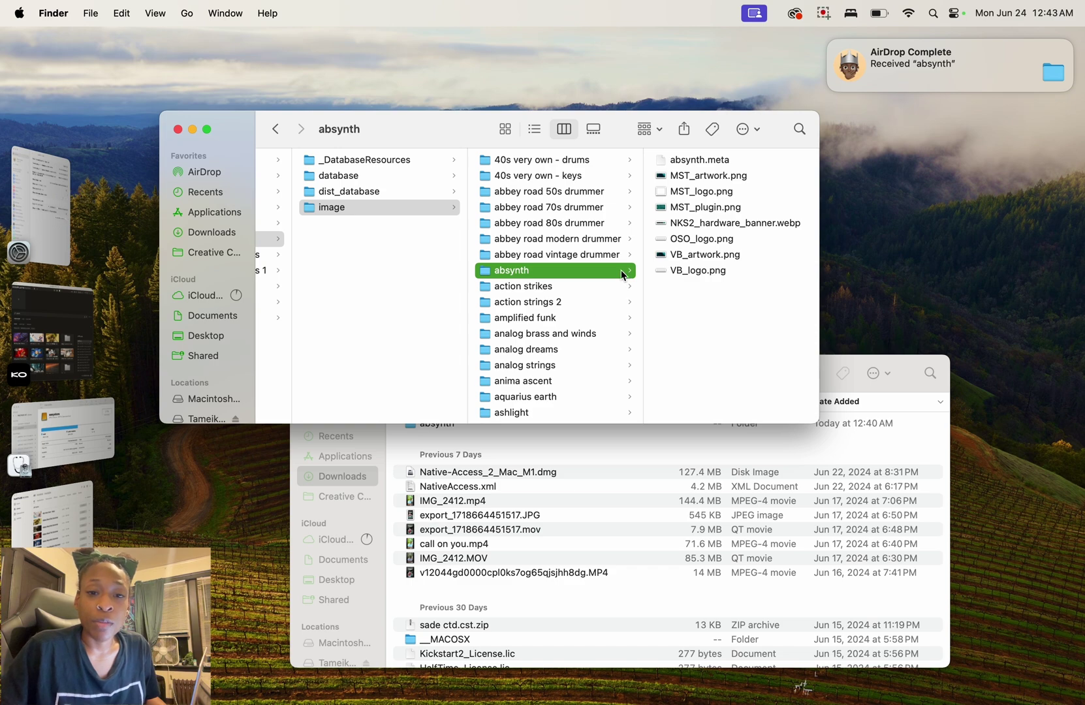
pyautogui.click(594, 239)
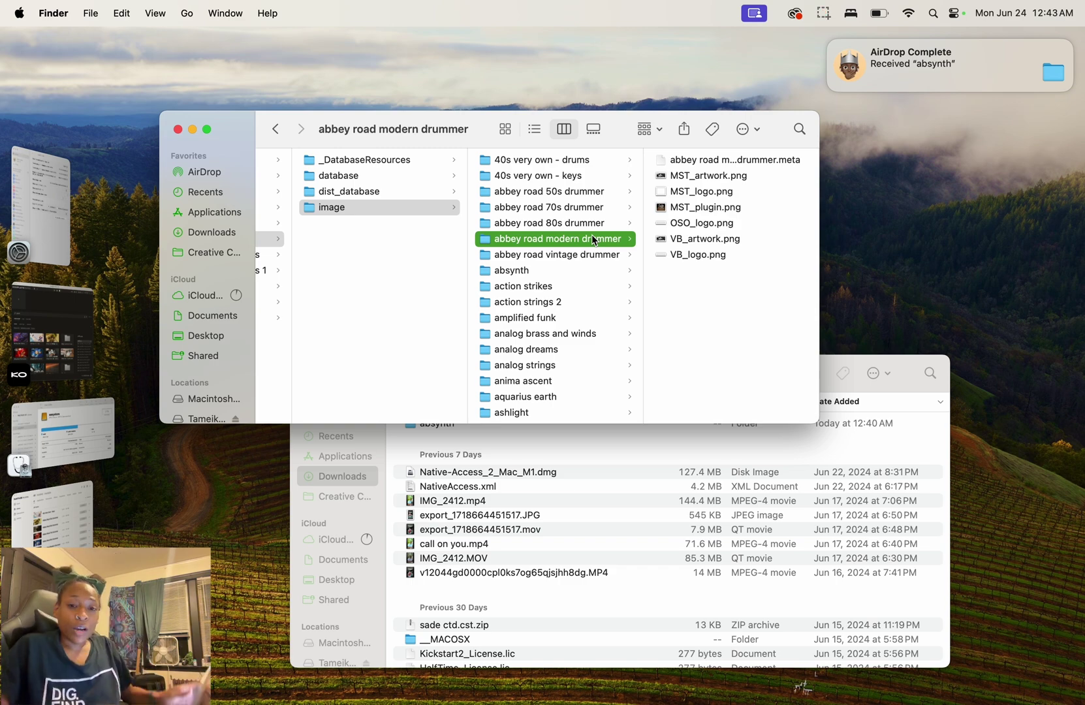
pyautogui.scroll(-4, 557, 314)
pyautogui.scroll(4, 557, 330)
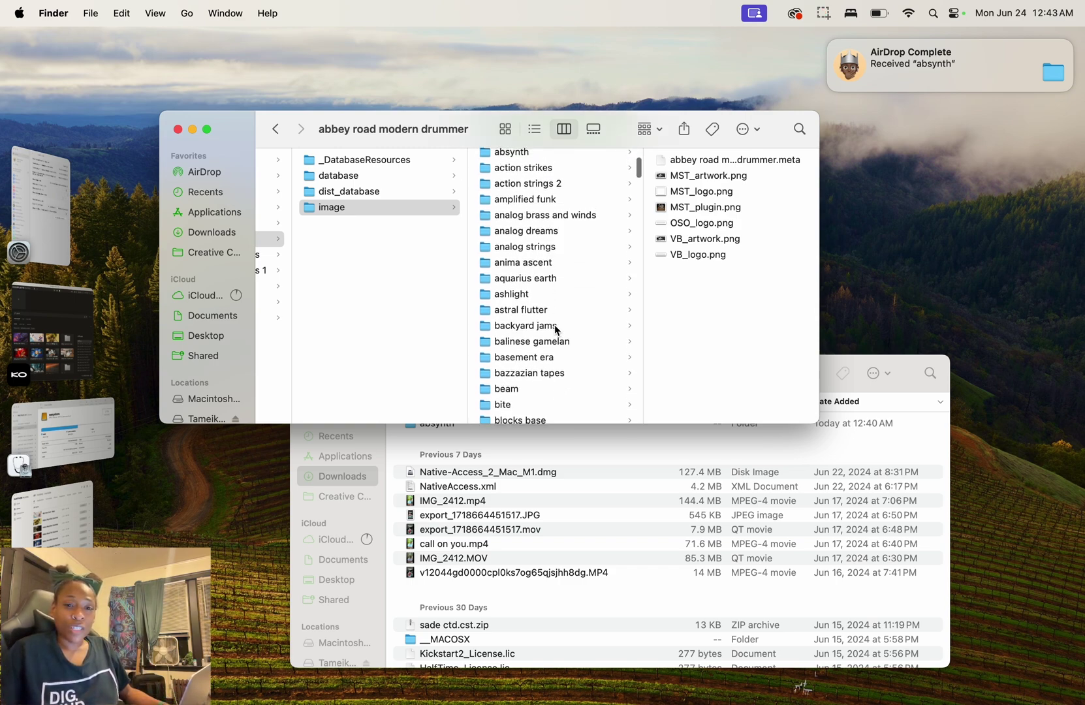
# - Reveal the received alicias keys folder in Downloads and review the Macintosh HD > Users > Shared > NI Resources > image path
pyautogui.click(1037, 78)
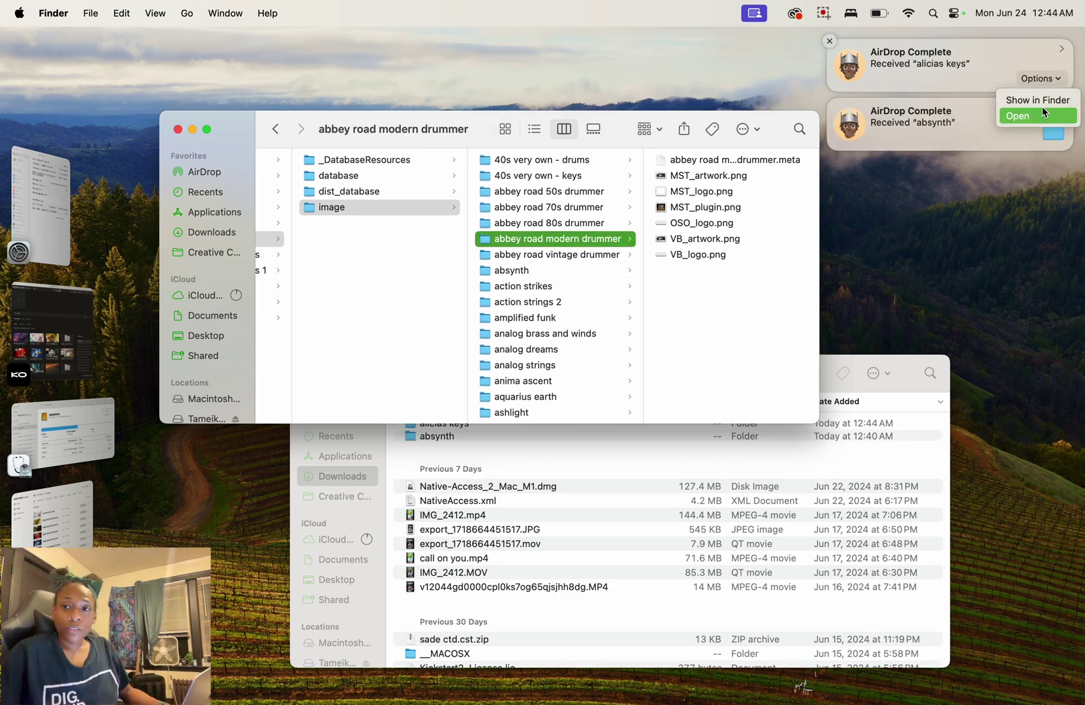
pyautogui.click(1041, 100)
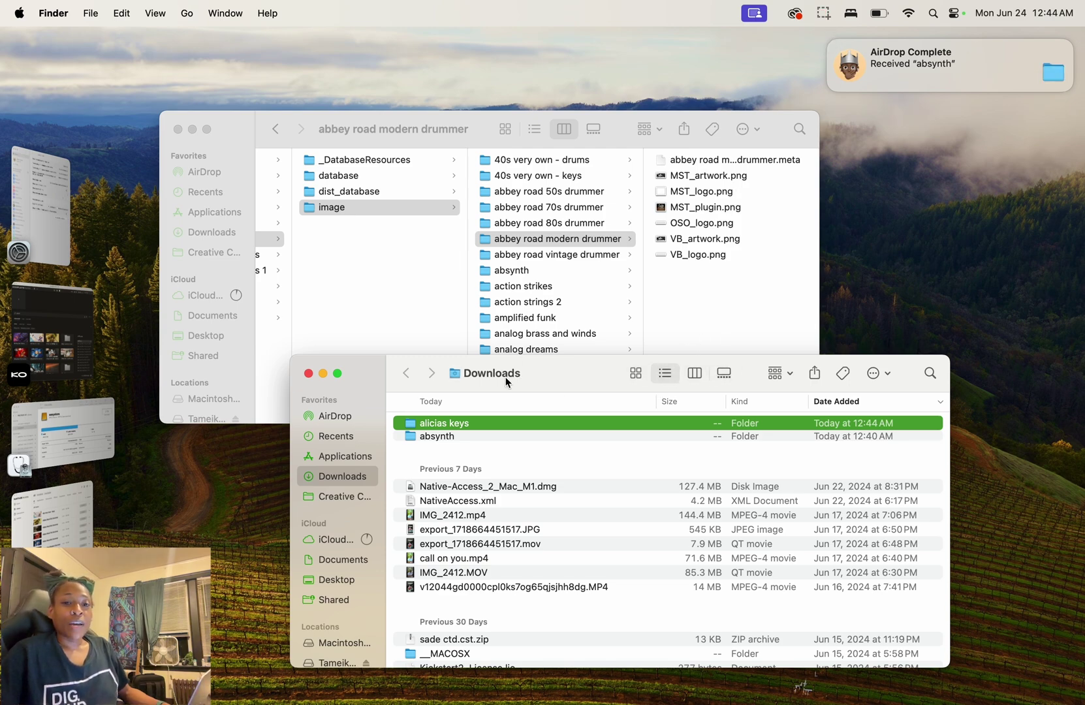
pyautogui.hscroll(-3, 442, 245)
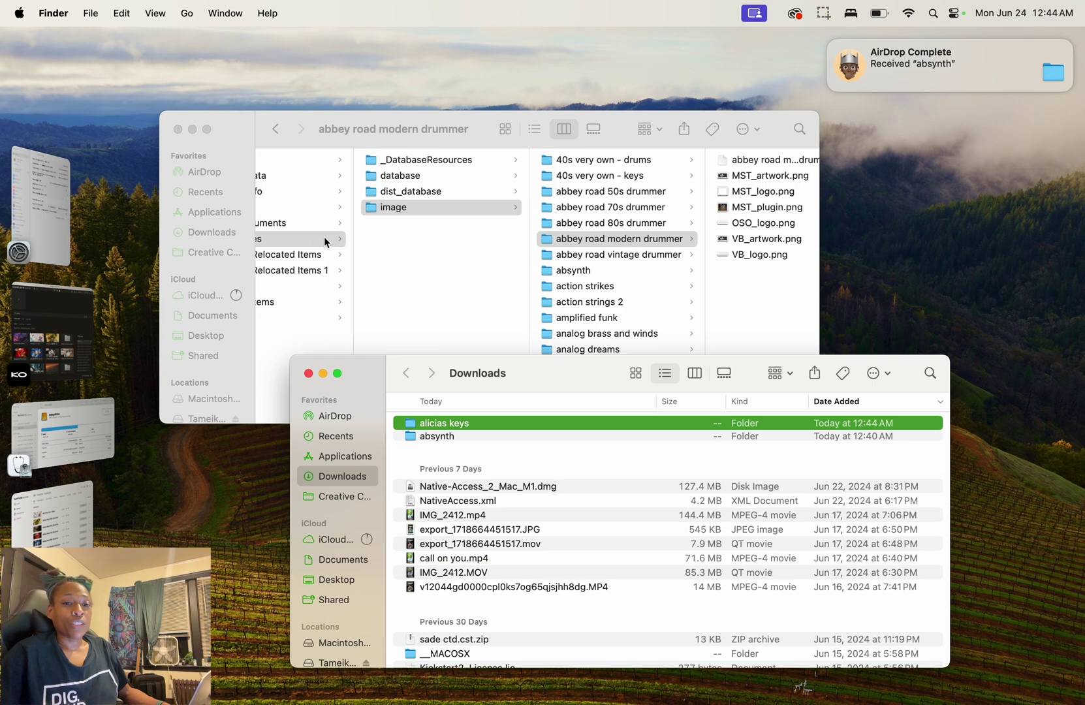
pyautogui.hscroll(-10, 370, 224)
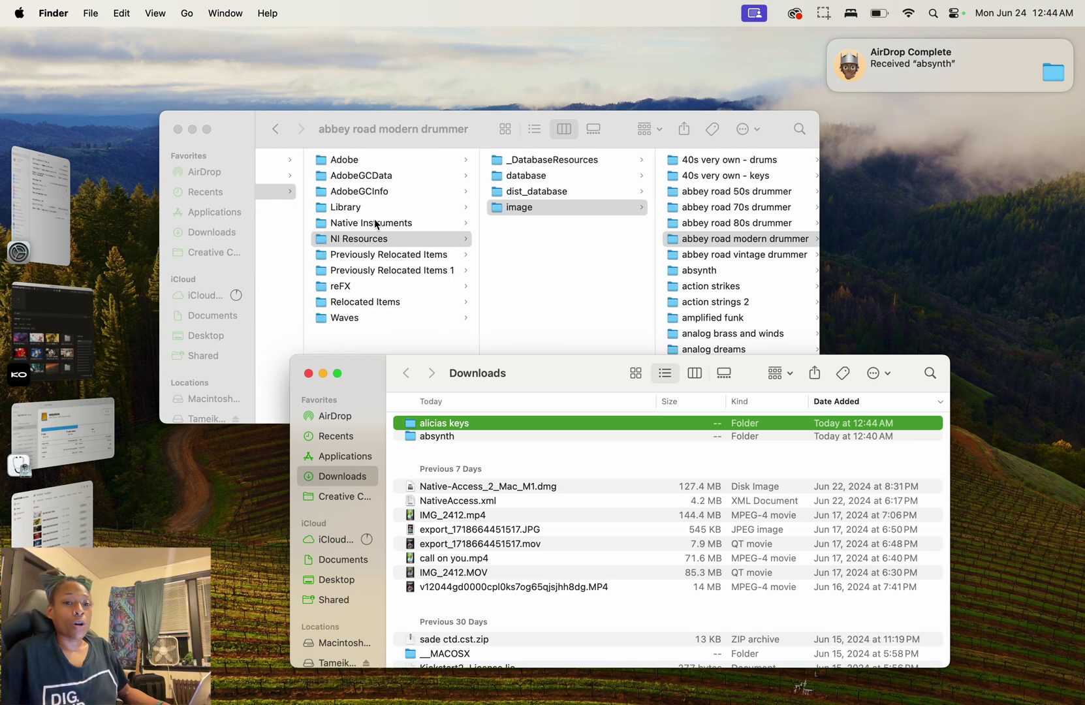
pyautogui.hscroll(-10, 375, 224)
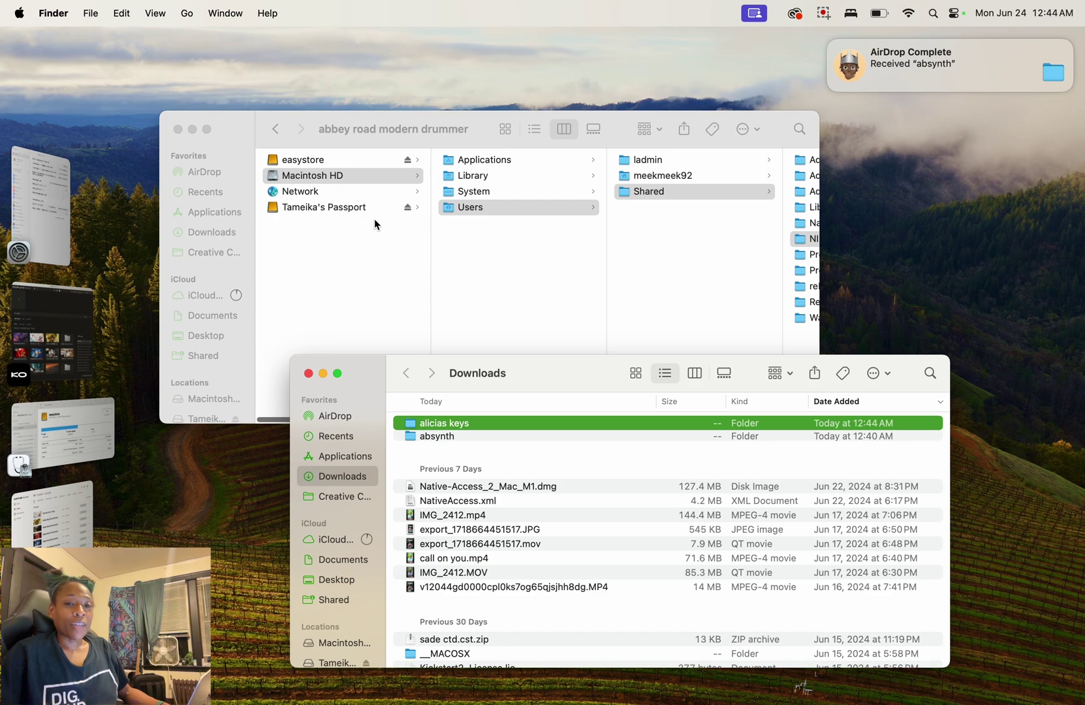
pyautogui.hscroll(10, 410, 190)
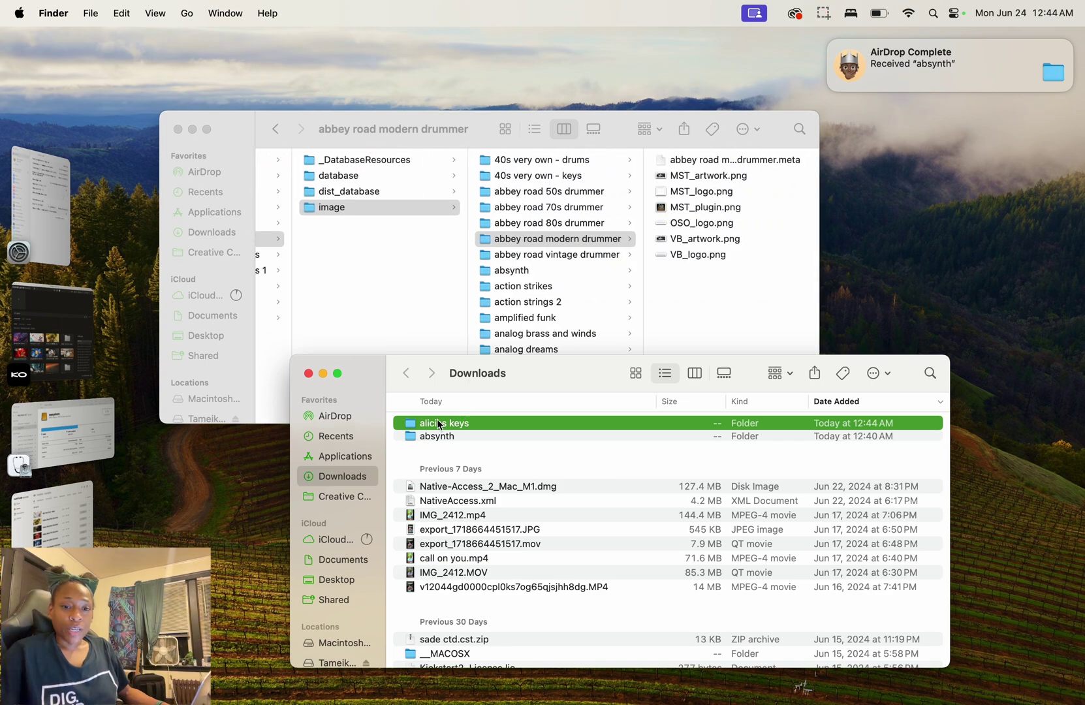
# - Move the alicias keys folder from Downloads into NI Resources, place it inside the image folder, and open image
pyautogui.moveTo(438, 428); pyautogui.dragTo(352, 210)
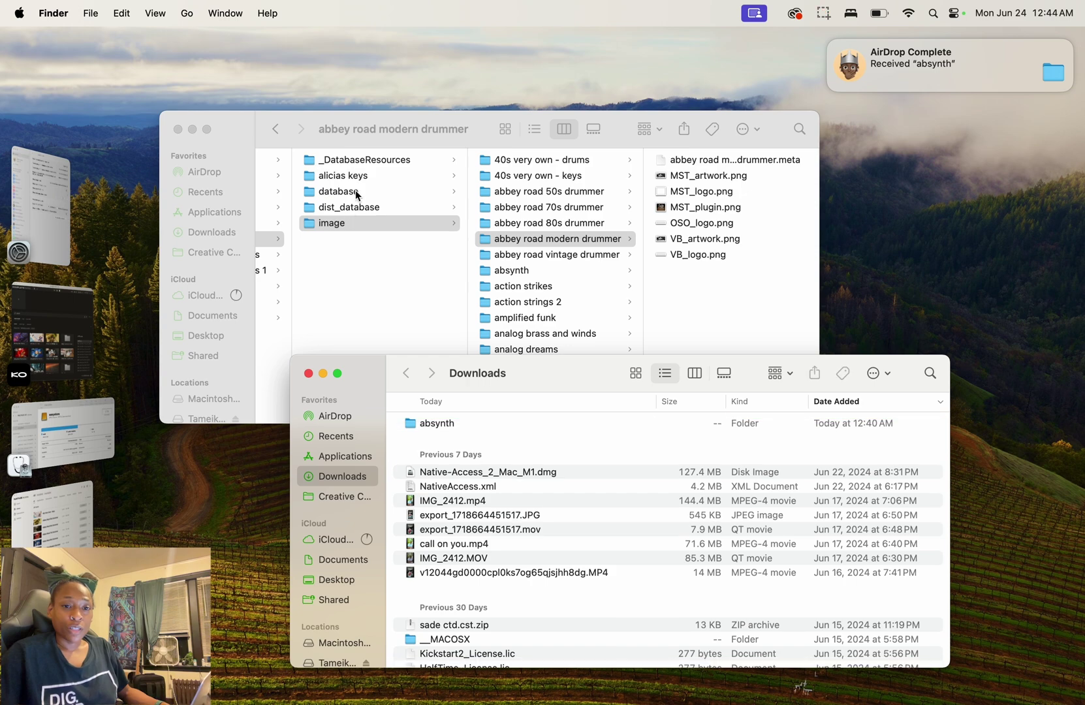
pyautogui.click(345, 178)
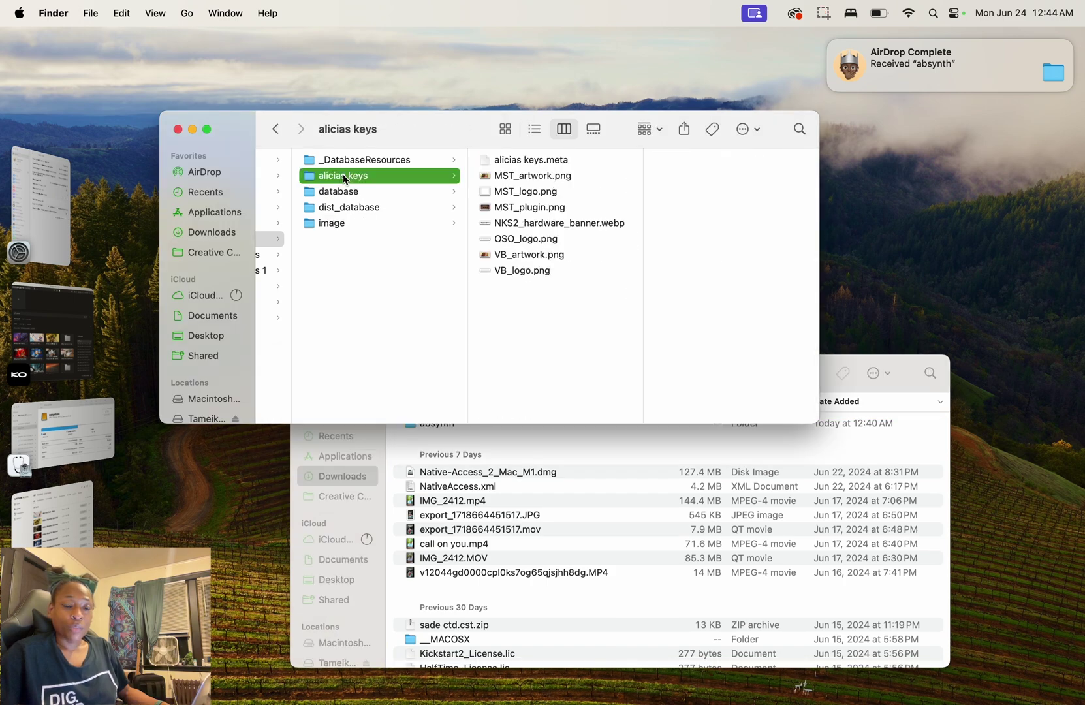
pyautogui.hscroll(-5, 339, 199)
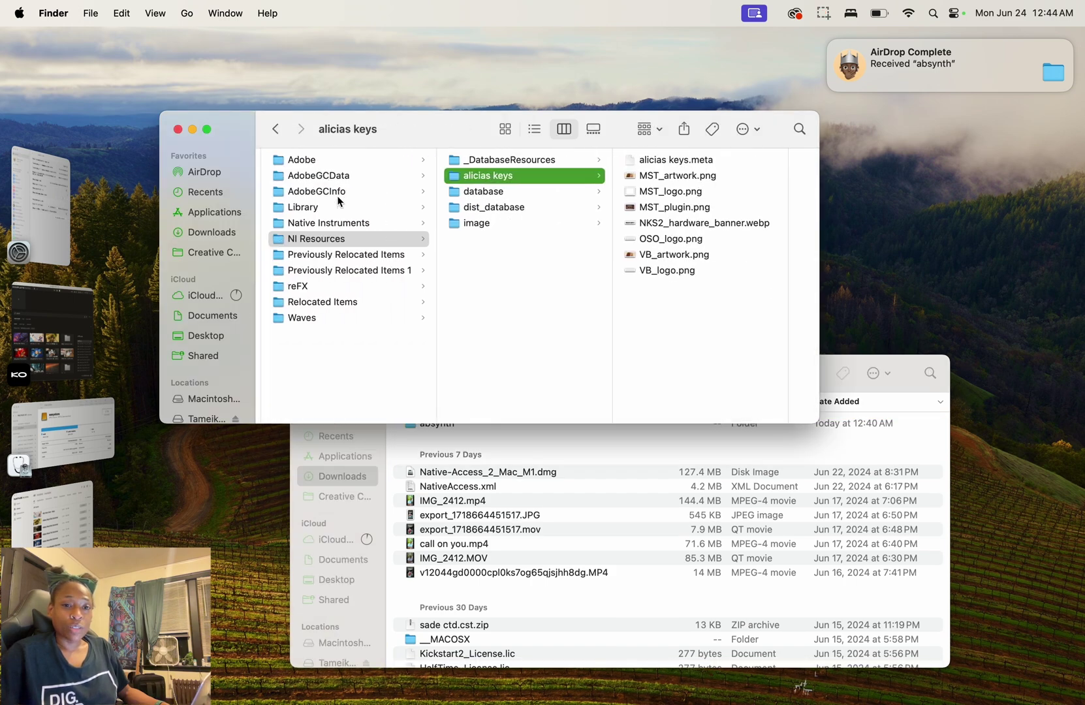
pyautogui.moveTo(497, 183); pyautogui.dragTo(489, 222)
pyautogui.click(495, 207)
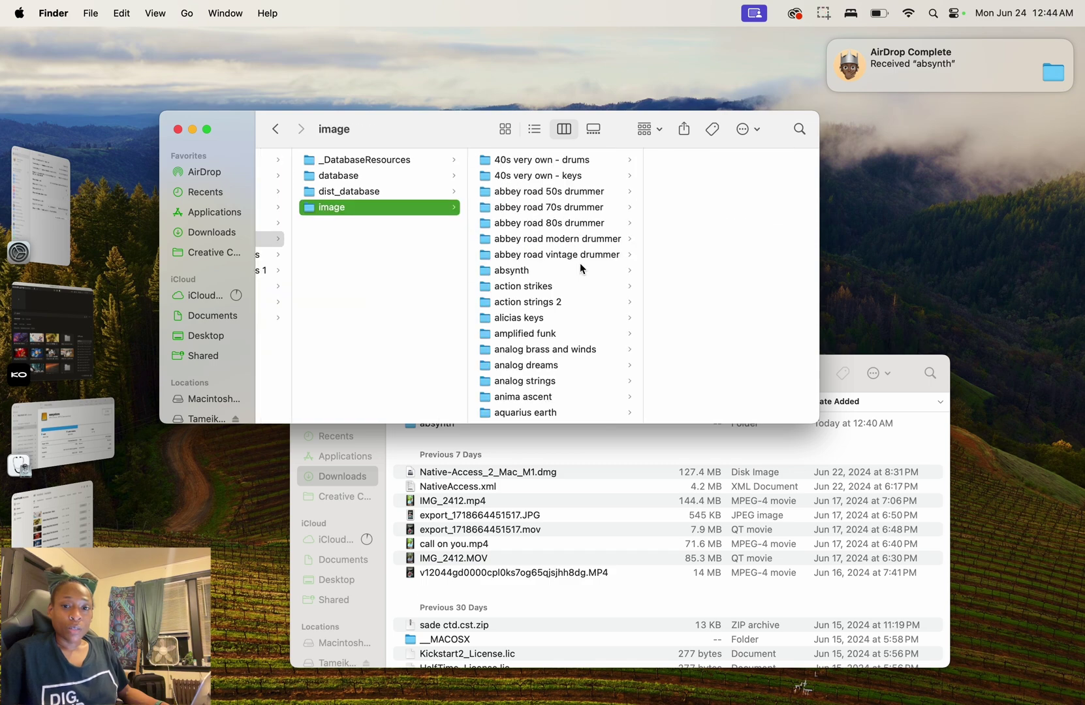
pyautogui.scroll(-1, 569, 301)
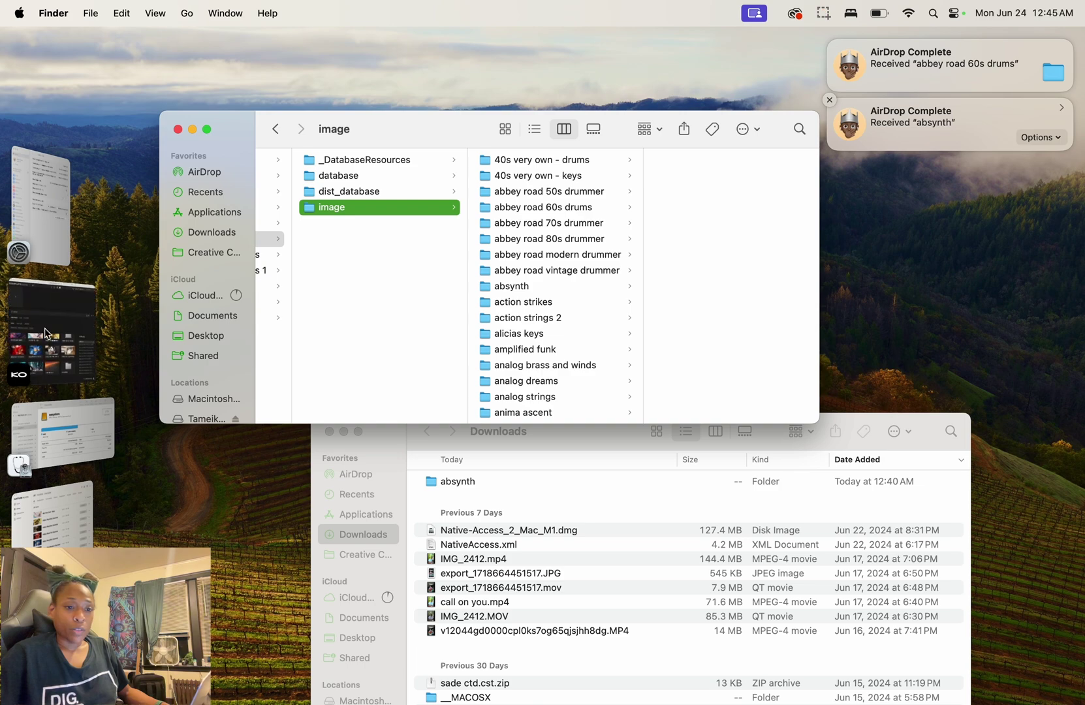
# - Switch to Komplete Kontrol and look through the whole Instrument library for products with placeholder folder artwork
pyautogui.click(47, 314)
pyautogui.scroll(-5, 498, 507)
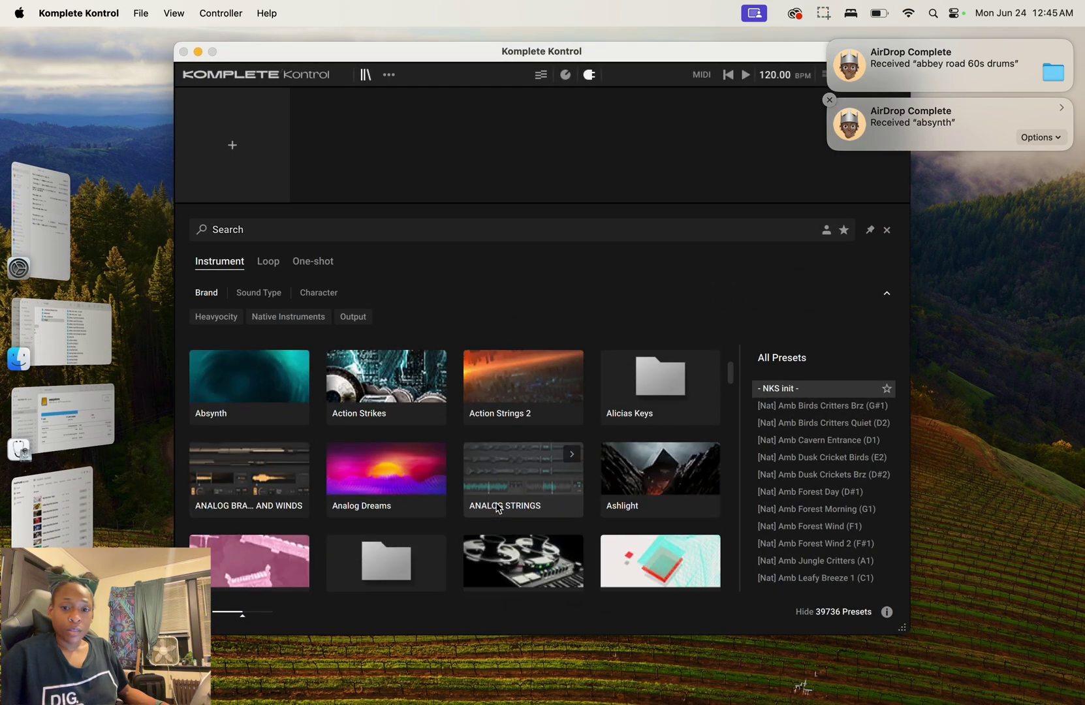
pyautogui.scroll(-2, 498, 508)
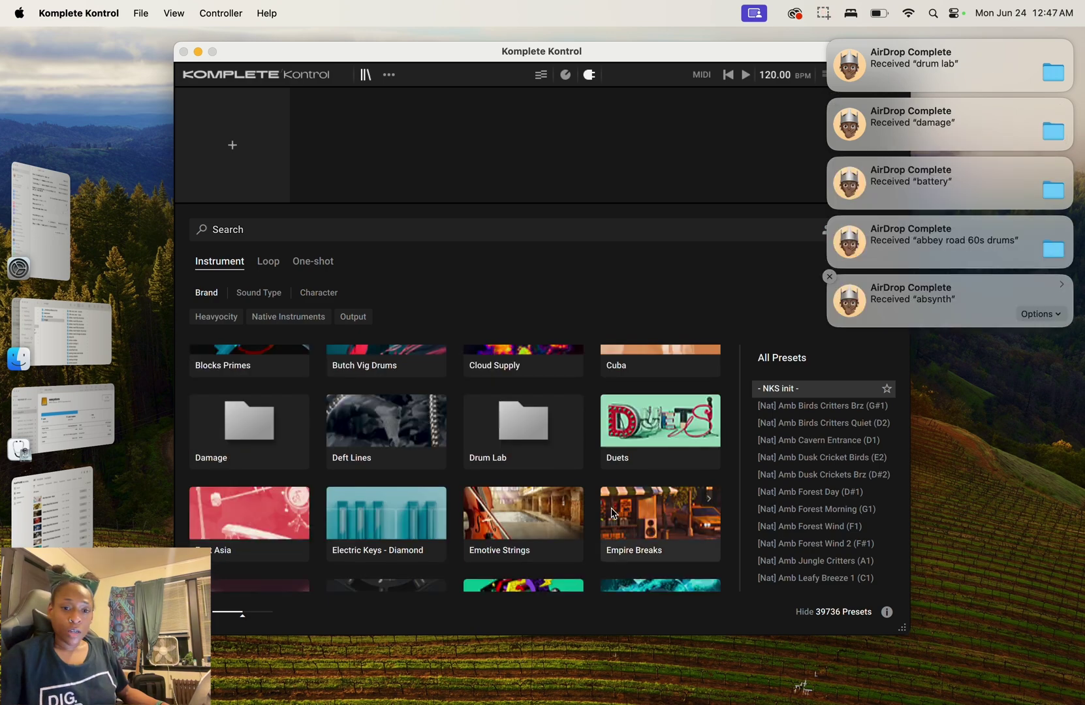
pyautogui.scroll(-4, 611, 512)
pyautogui.scroll(-3, 612, 512)
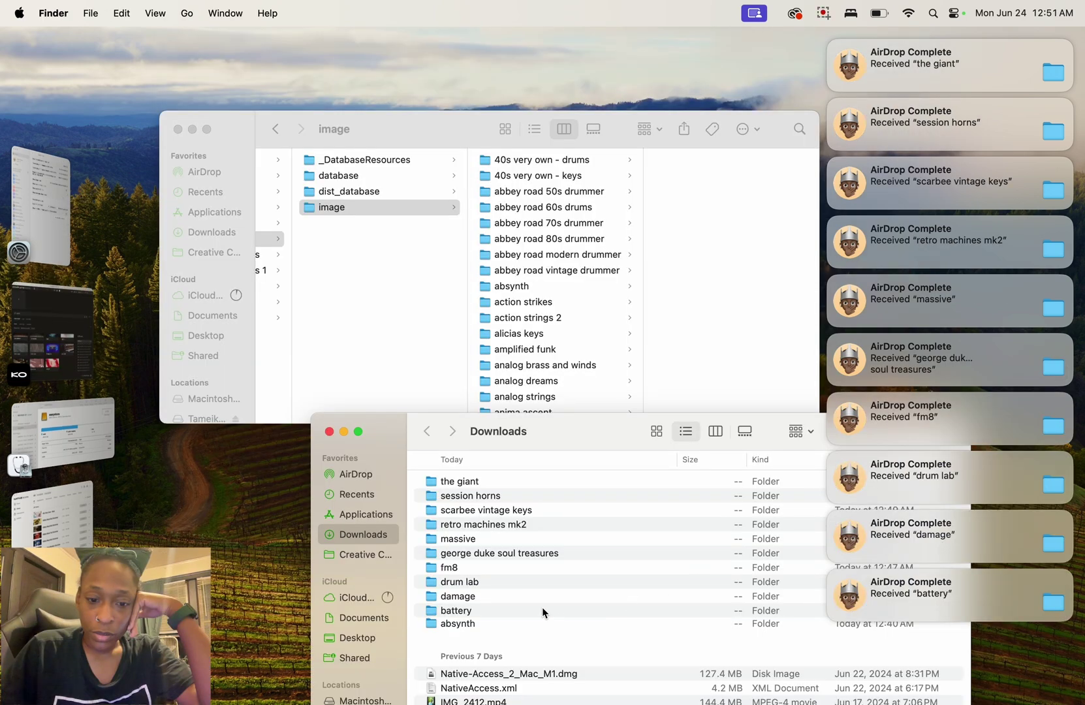
# - Move the ten received product folders, the giant through battery, from Downloads into the NI Resources image folder and check them in its list
pyautogui.click(543, 610)
pyautogui.keyDown('shift'); pyautogui.click(550, 481); pyautogui.keyUp('shift')
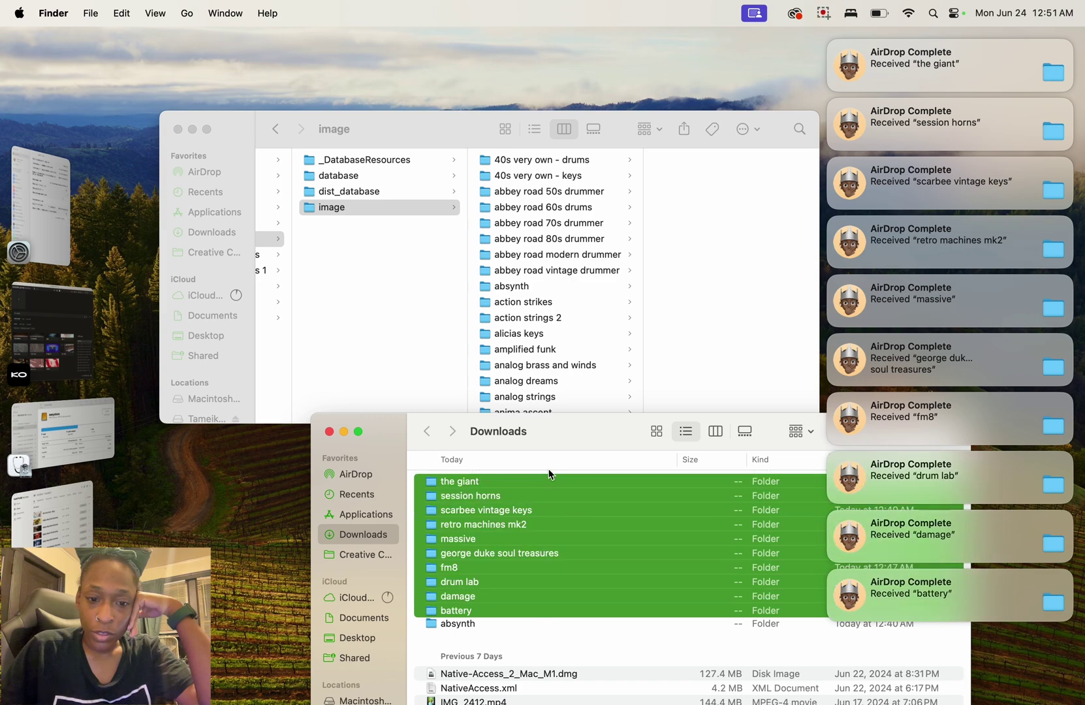
pyautogui.moveTo(524, 519); pyautogui.dragTo(577, 160)
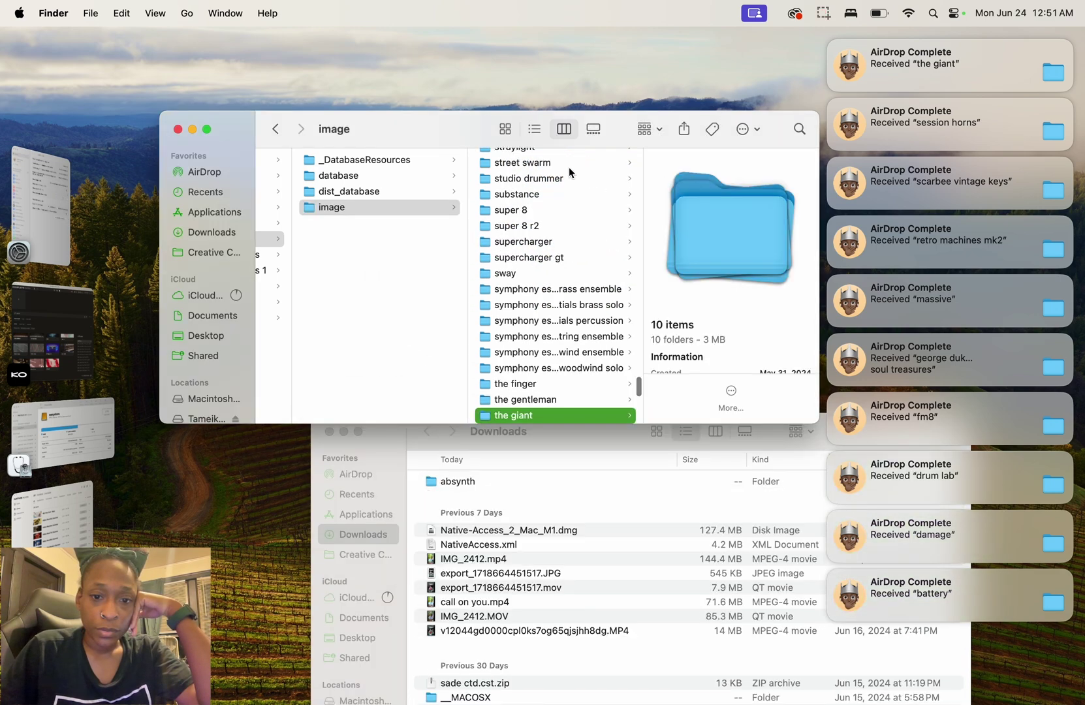
pyautogui.scroll(10, 547, 322)
pyautogui.scroll(-15, 547, 327)
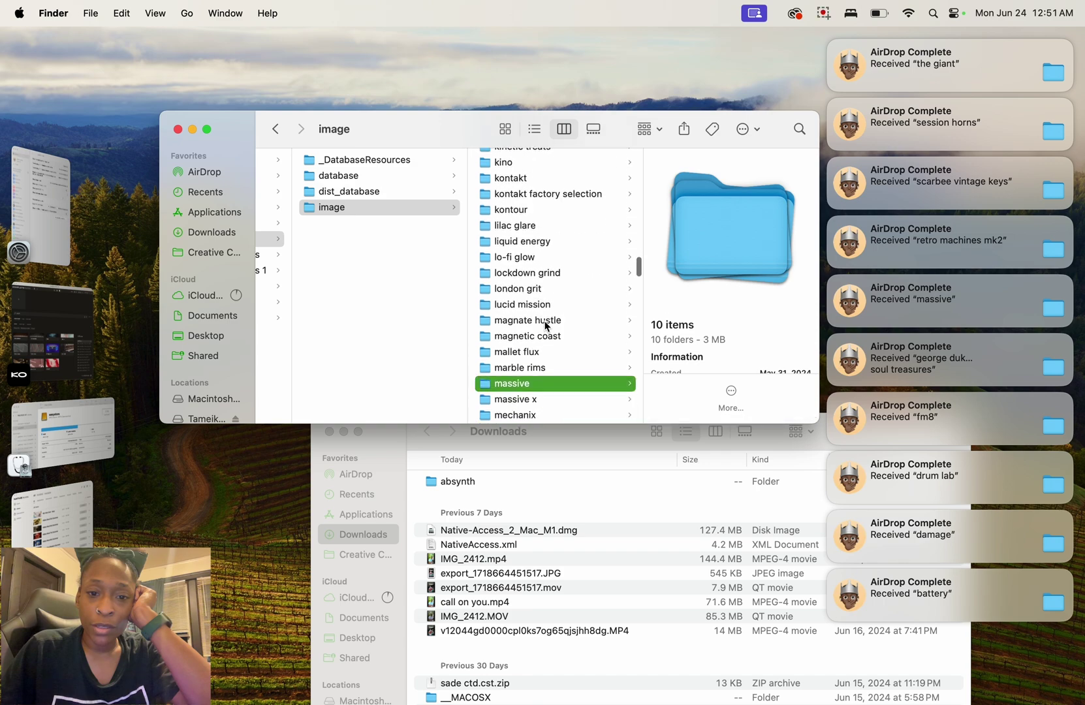
pyautogui.scroll(-5, 548, 327)
pyautogui.scroll(12, 547, 326)
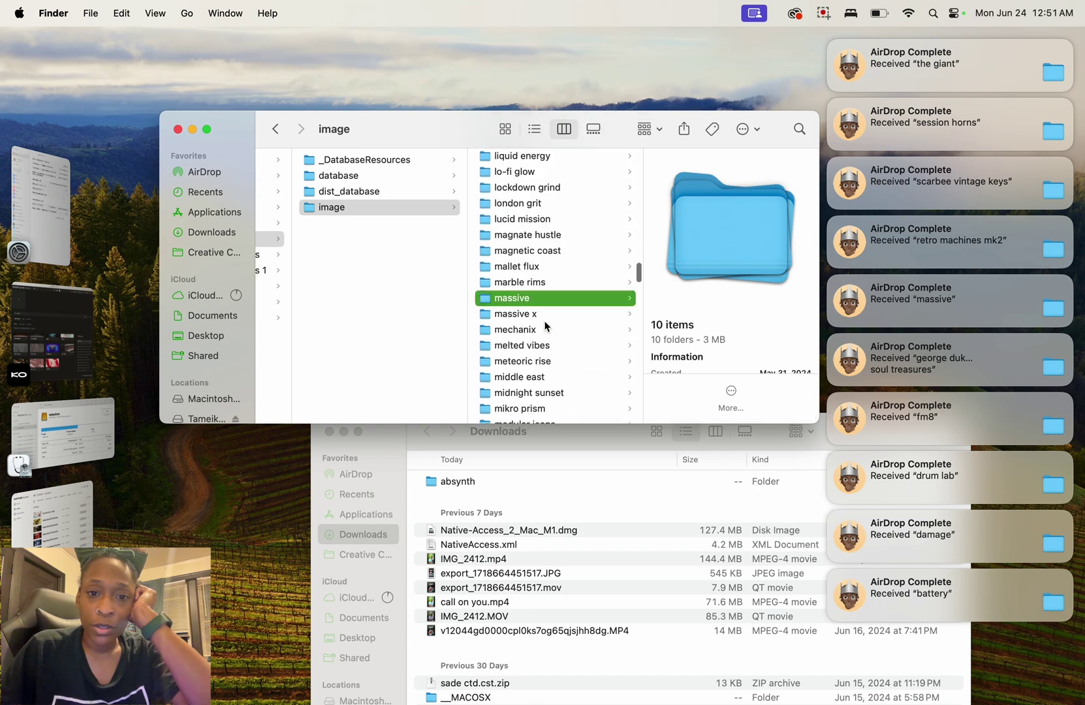
# - Check the rest of the image folder's list for the moved product folders, from massive through scarbee vintage keys
pyautogui.scroll(-6, 547, 326)
pyautogui.scroll(-20, 548, 326)
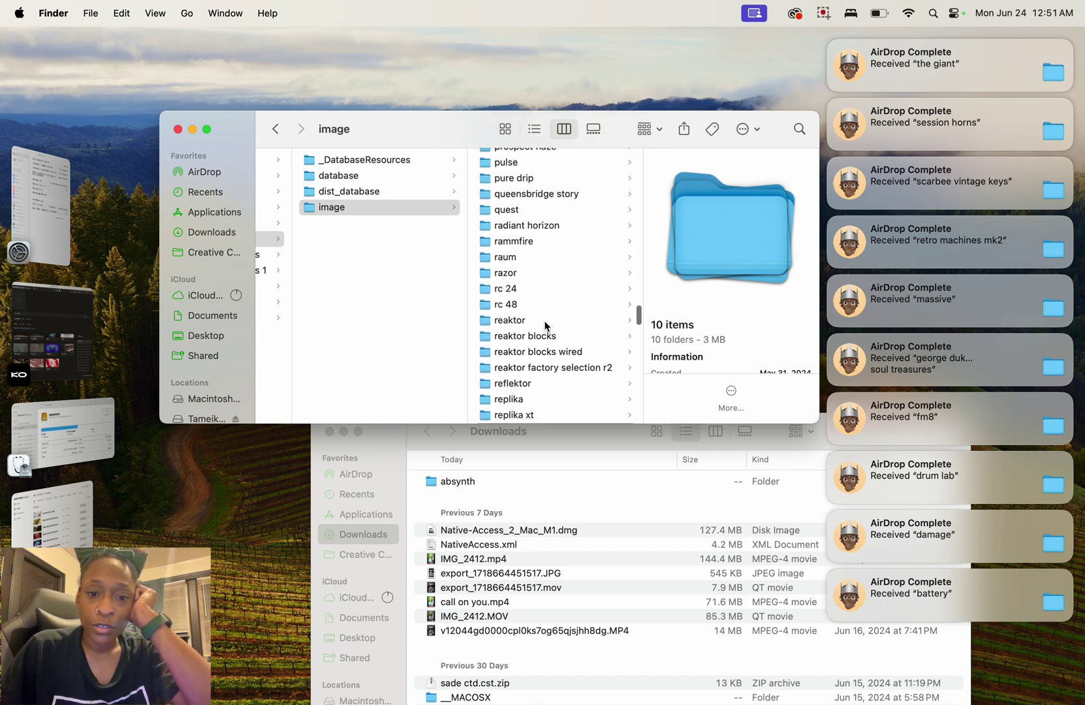
pyautogui.scroll(4, 547, 326)
pyautogui.scroll(-5, 548, 326)
pyautogui.click(547, 340)
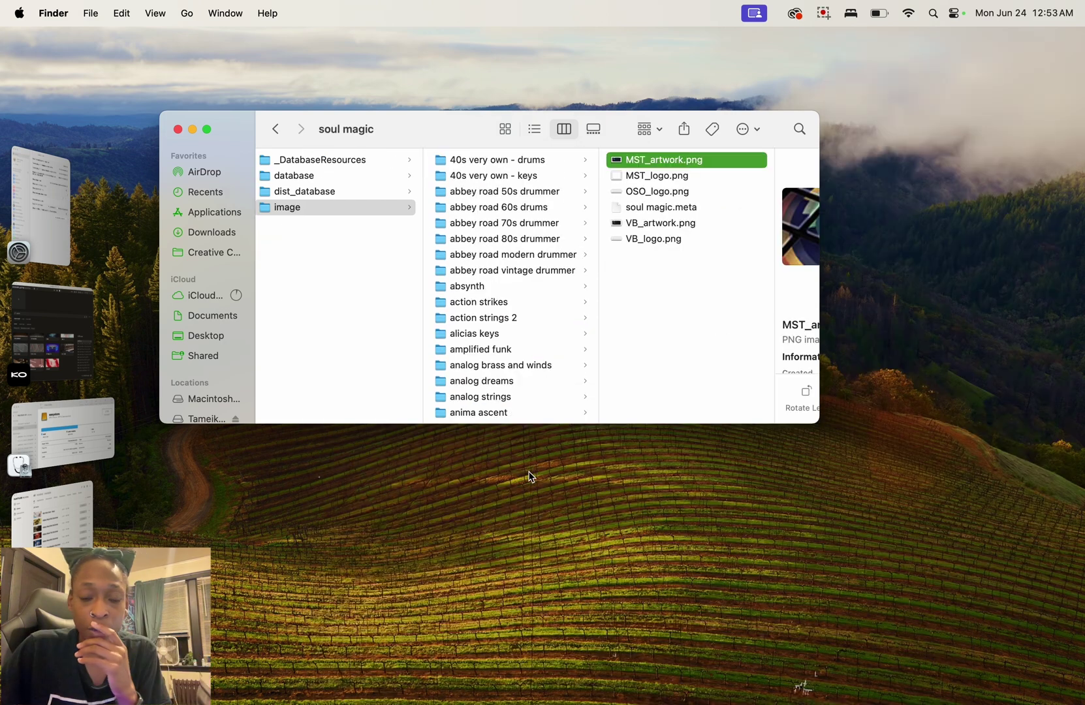
# - Quit Komplete Kontrol, switch to Native Access and refresh its library
pyautogui.moveTo(851, 682)
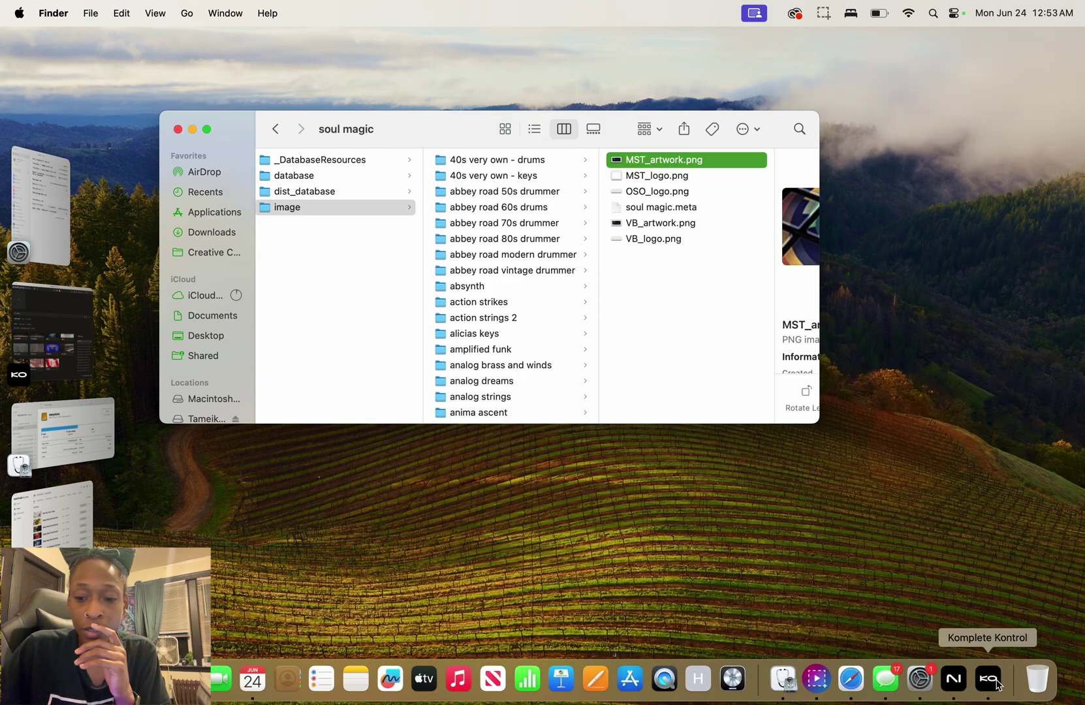
pyautogui.rightClick(994, 680)
pyautogui.click(998, 637)
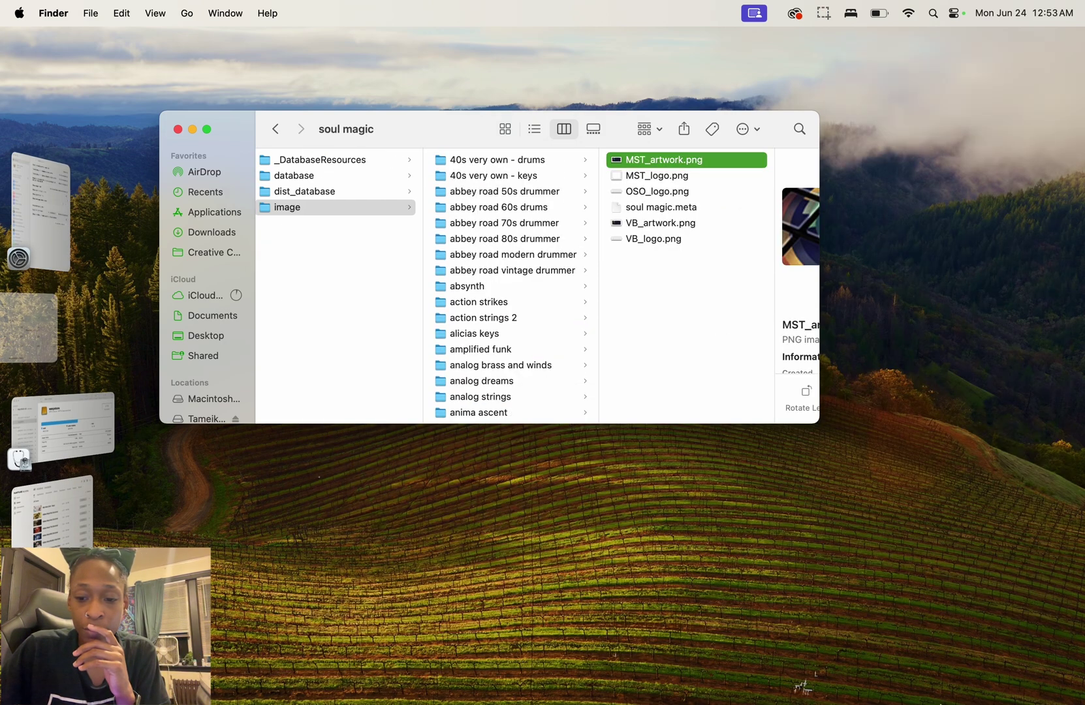
pyautogui.click(986, 680)
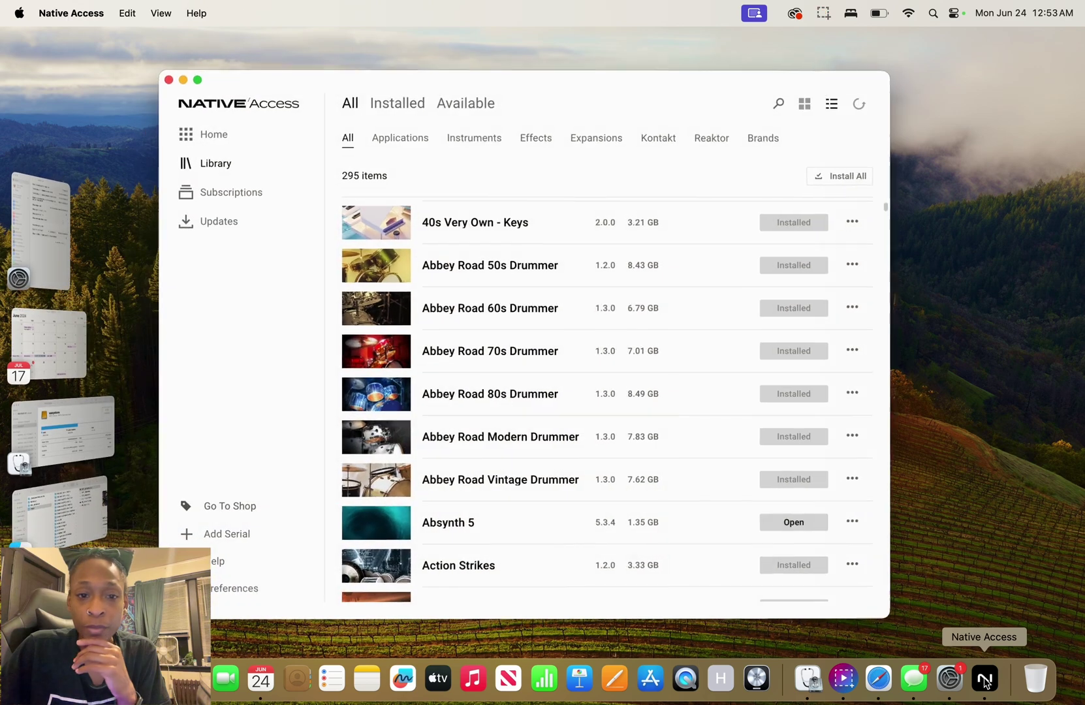
pyautogui.click(863, 105)
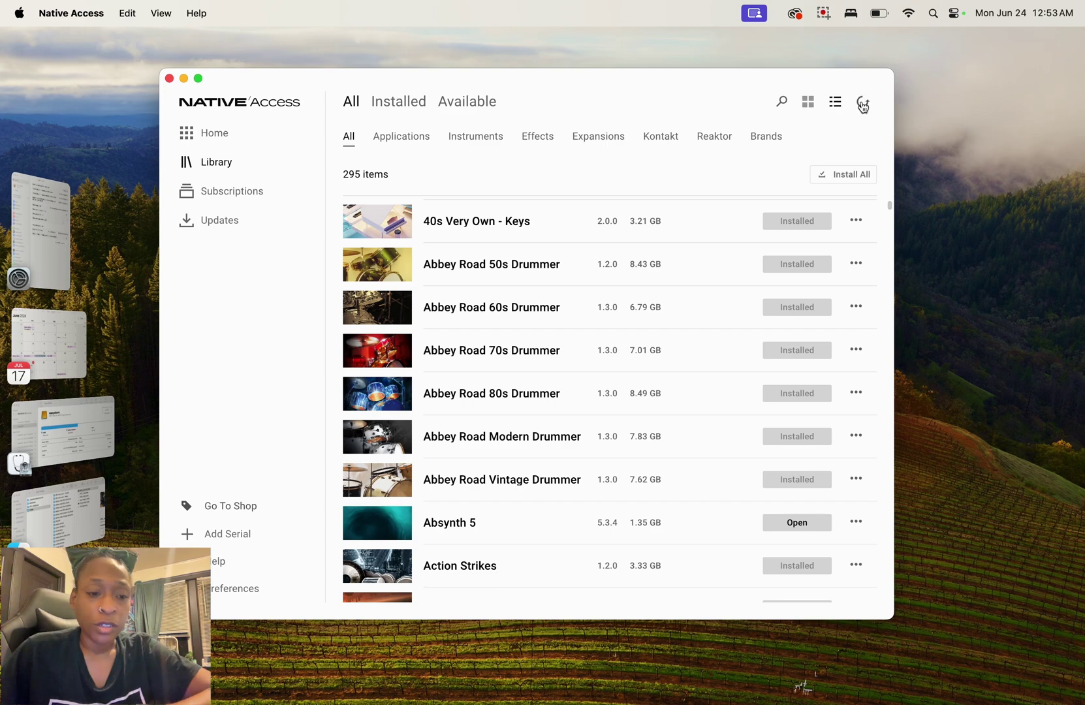
# - Relaunch Komplete Kontrol and look through the instrument library for products still missing artwork
pyautogui.click(84, 683)
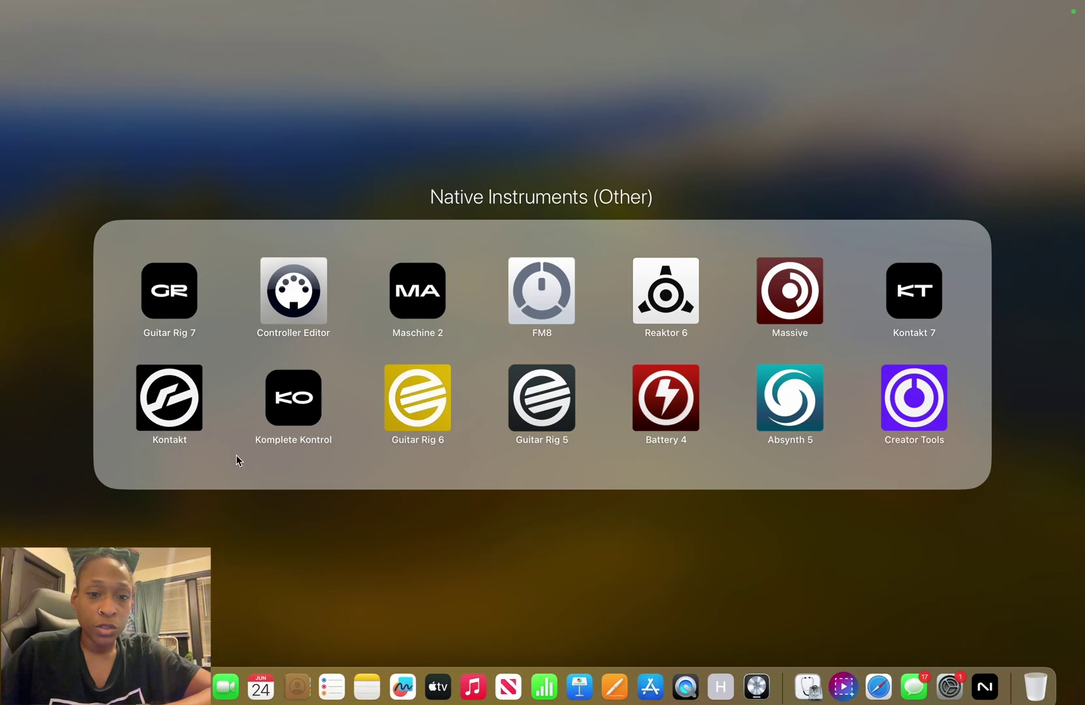
pyautogui.click(294, 395)
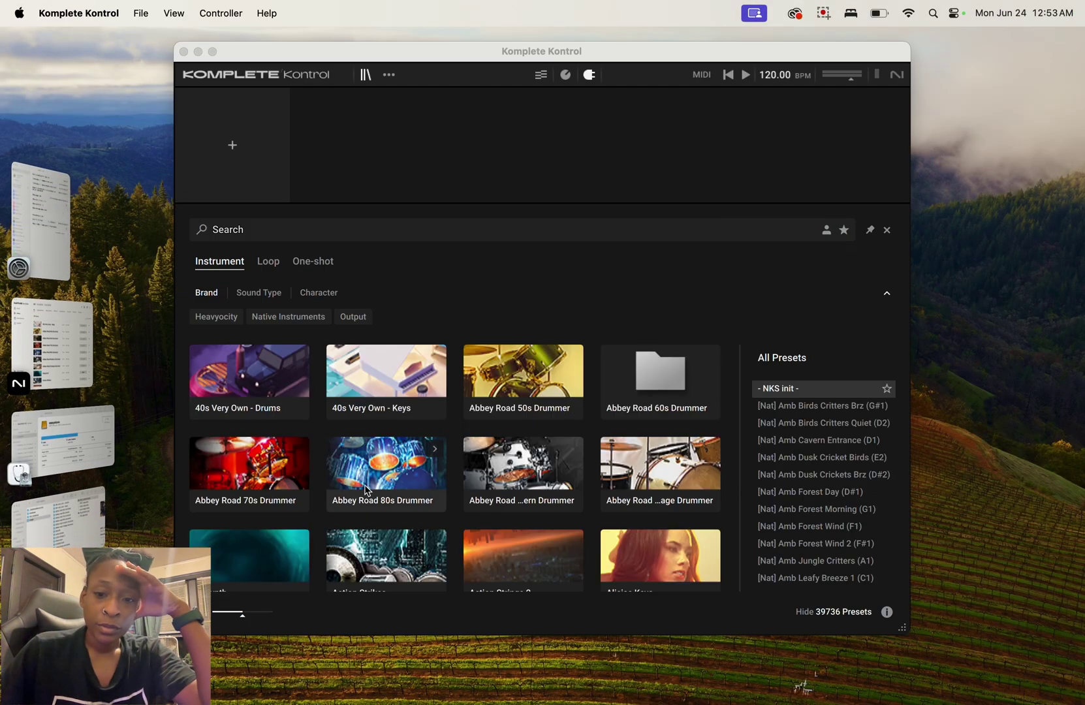
pyautogui.scroll(-15, 453, 500)
pyautogui.scroll(-20, 453, 500)
pyautogui.scroll(15, 453, 501)
pyautogui.scroll(20, 452, 501)
pyautogui.moveTo(659, 699)
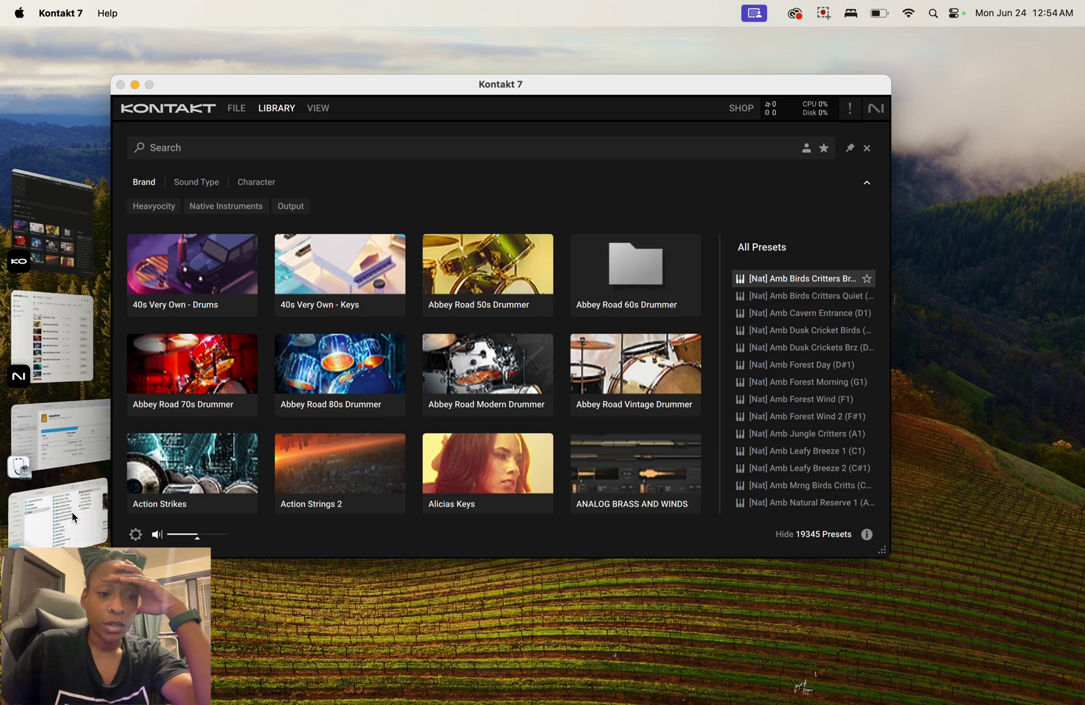
# - Switch to Finder, reveal the received abbey road 60s drummer folder in Downloads and move it into the NI Resources image folder
pyautogui.click(73, 519)
pyautogui.click(503, 207)
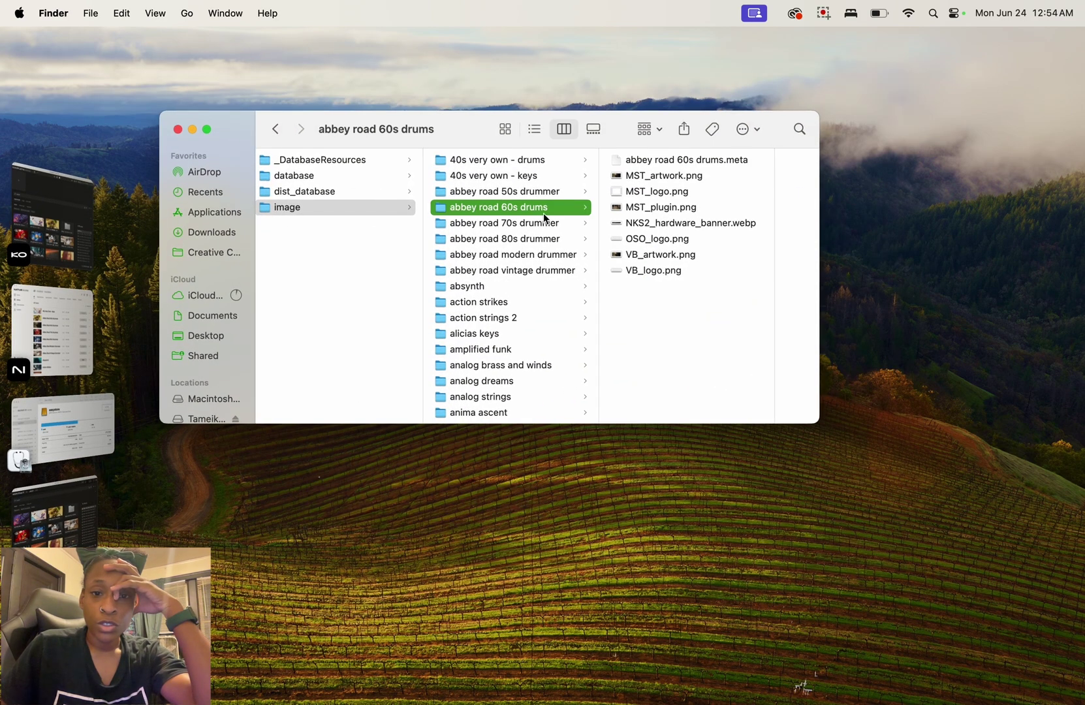
pyautogui.click(1037, 78)
pyautogui.click(1034, 99)
pyautogui.moveTo(497, 461); pyautogui.dragTo(500, 279)
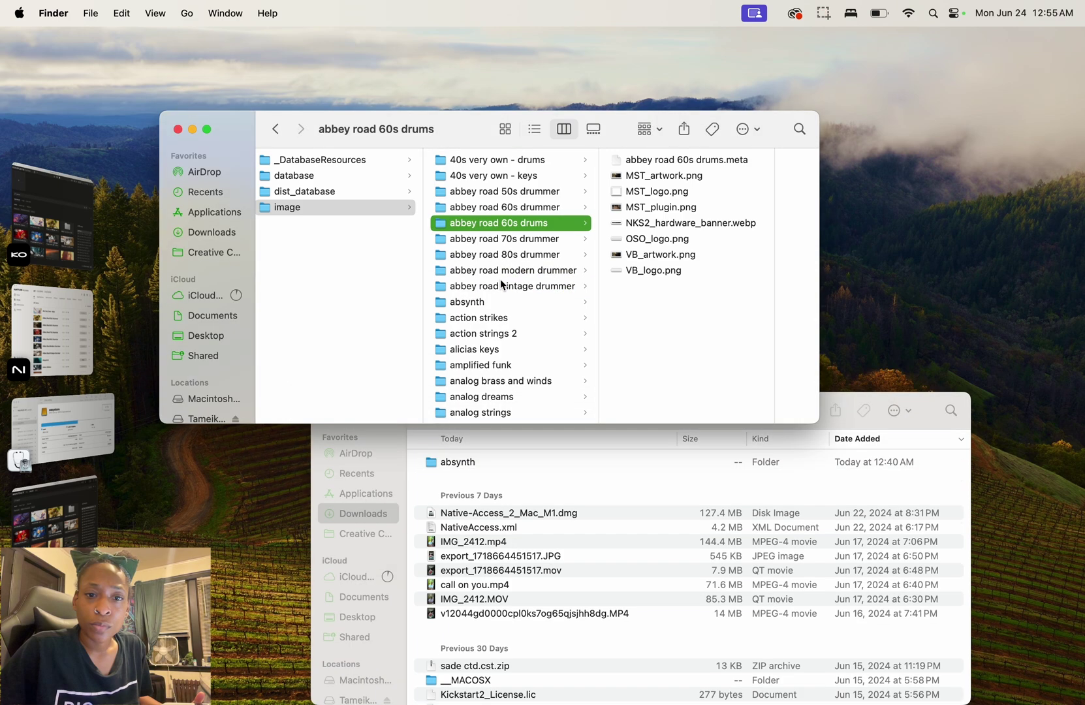
pyautogui.click(553, 210)
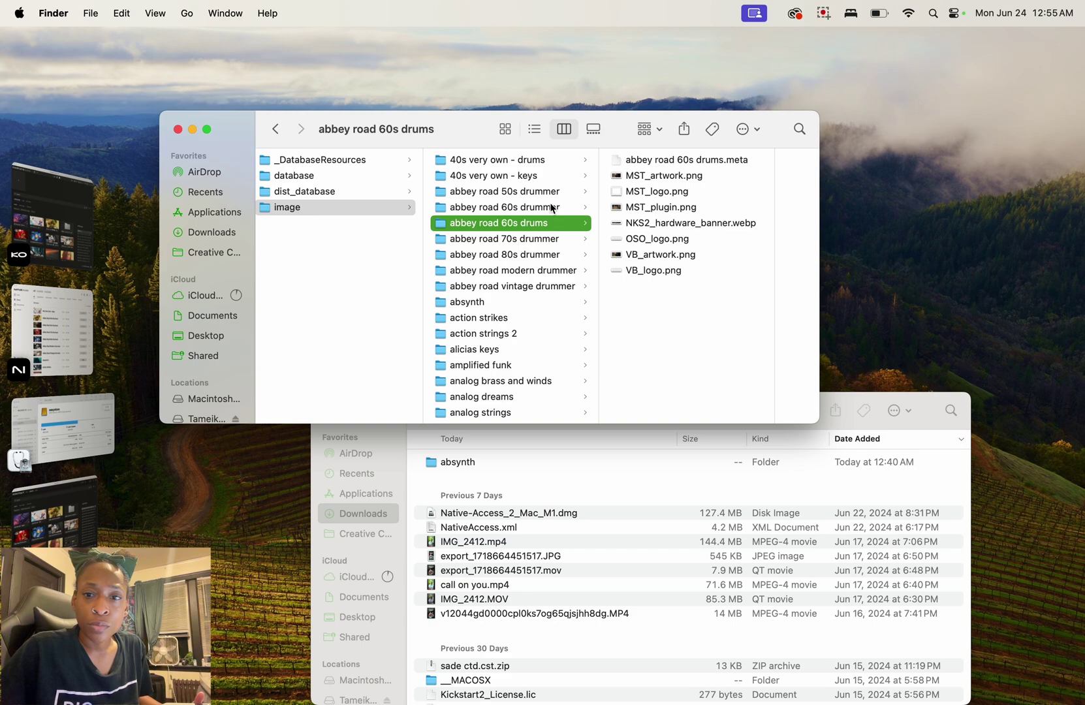
pyautogui.hscroll(4, 553, 213)
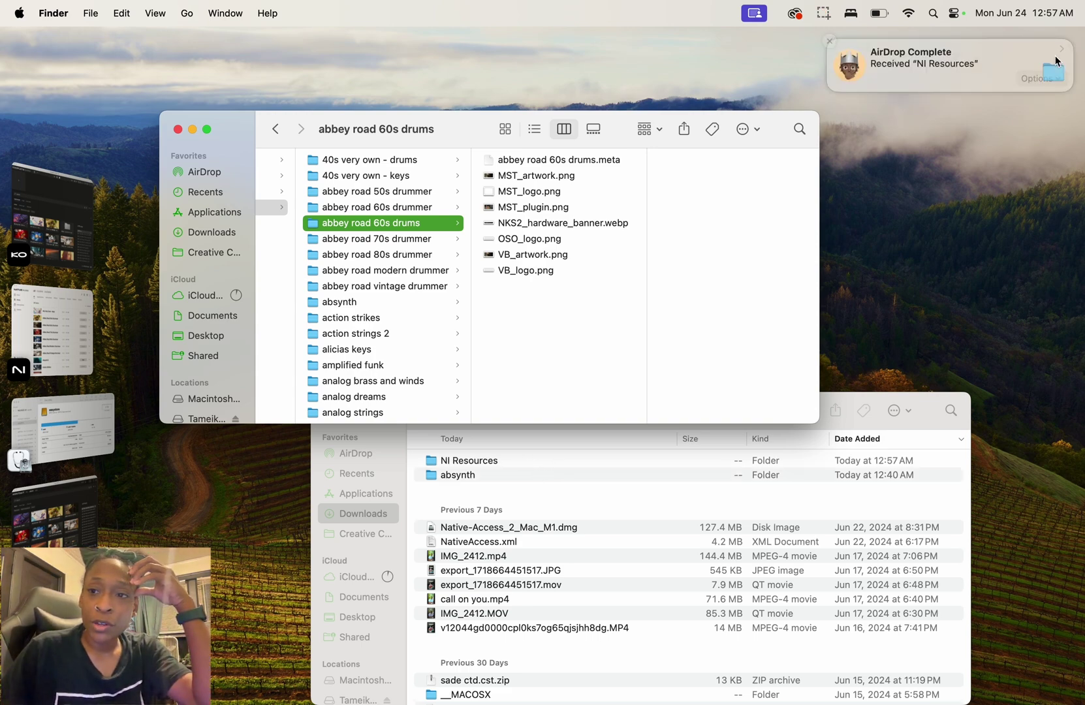
# - Reveal the received NI Resources folder in Downloads, copy it to the easystore drive and open that drive
pyautogui.click(1041, 79)
pyautogui.click(1047, 100)
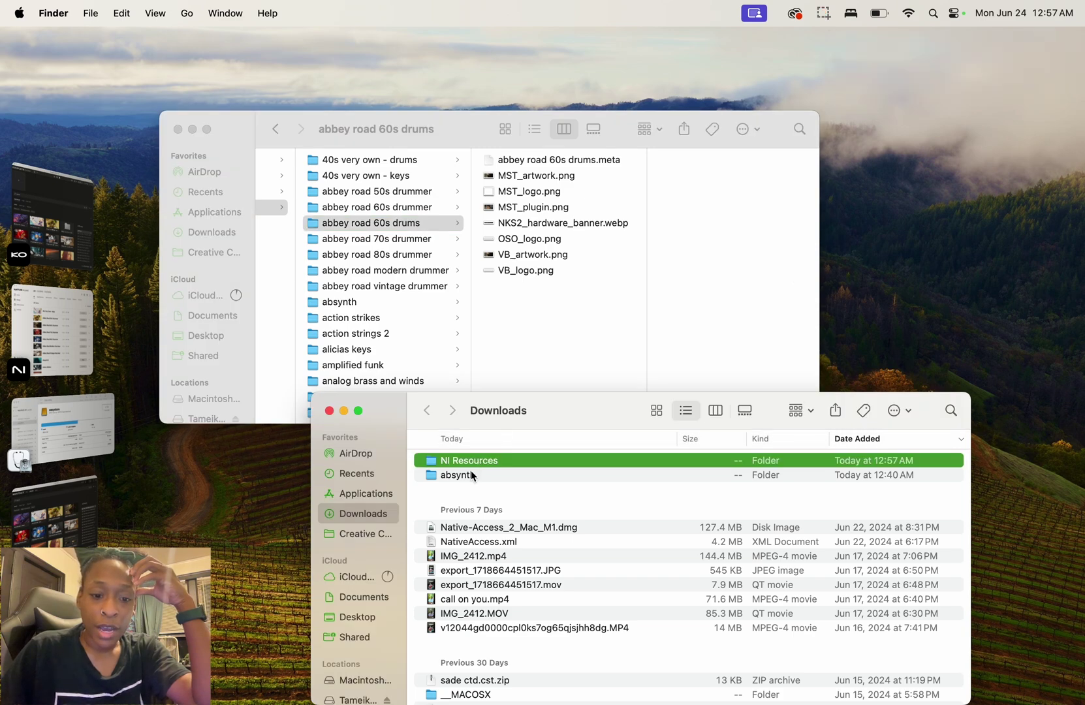
pyautogui.scroll(-4, 341, 614)
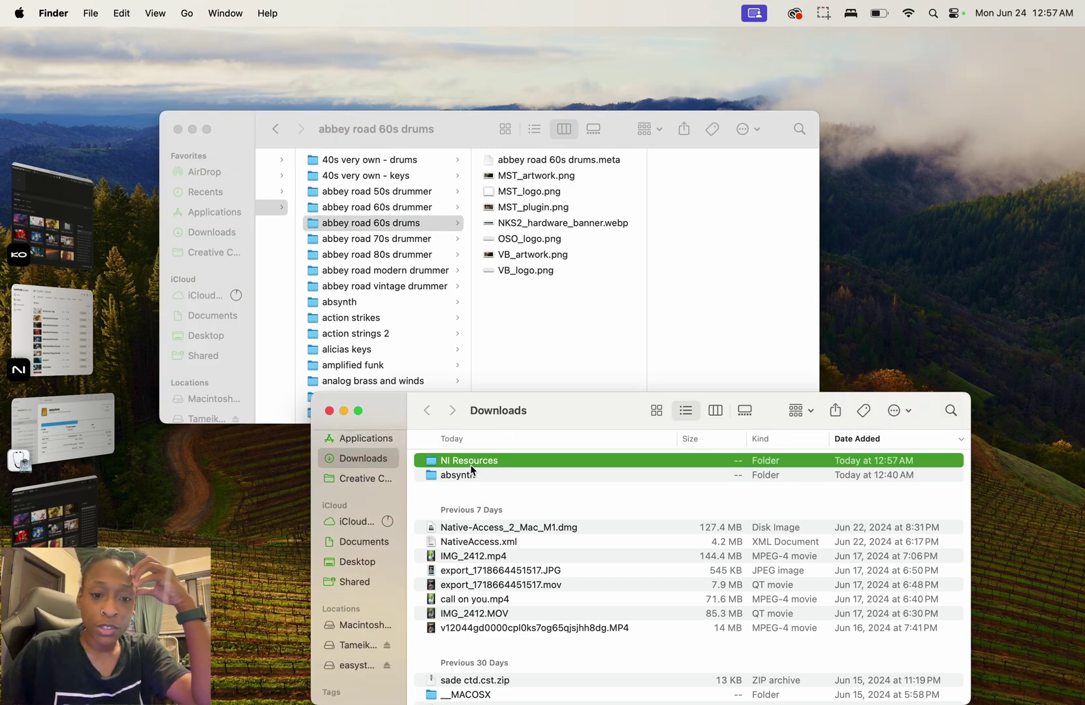
pyautogui.moveTo(474, 468); pyautogui.dragTo(363, 670)
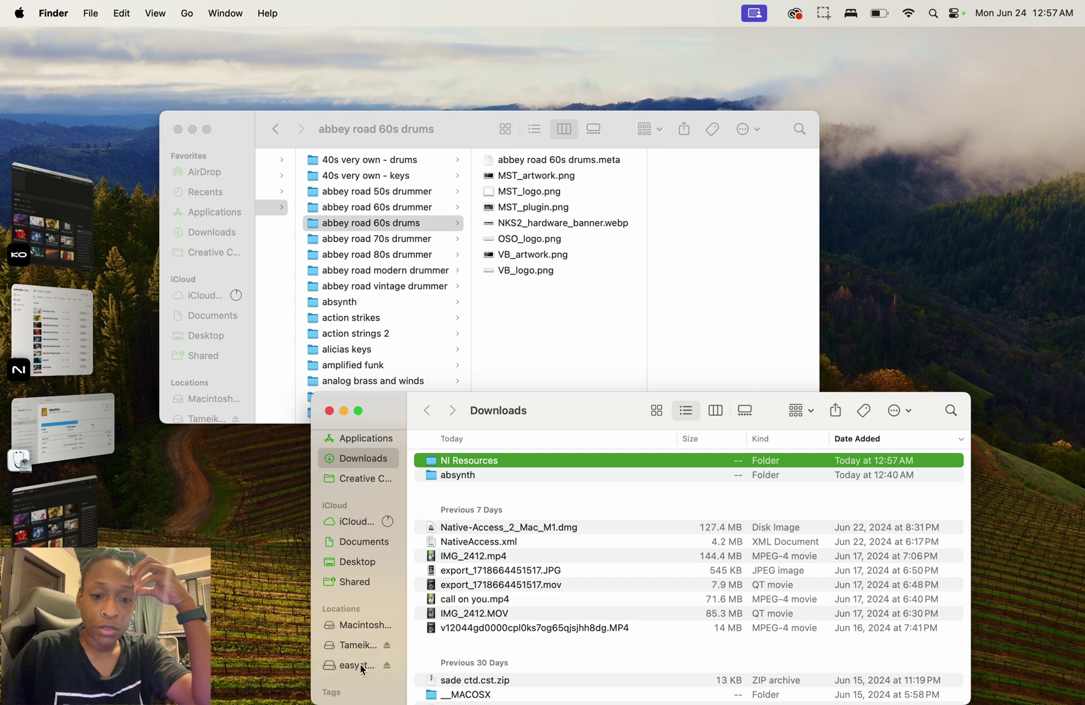
pyautogui.click(363, 671)
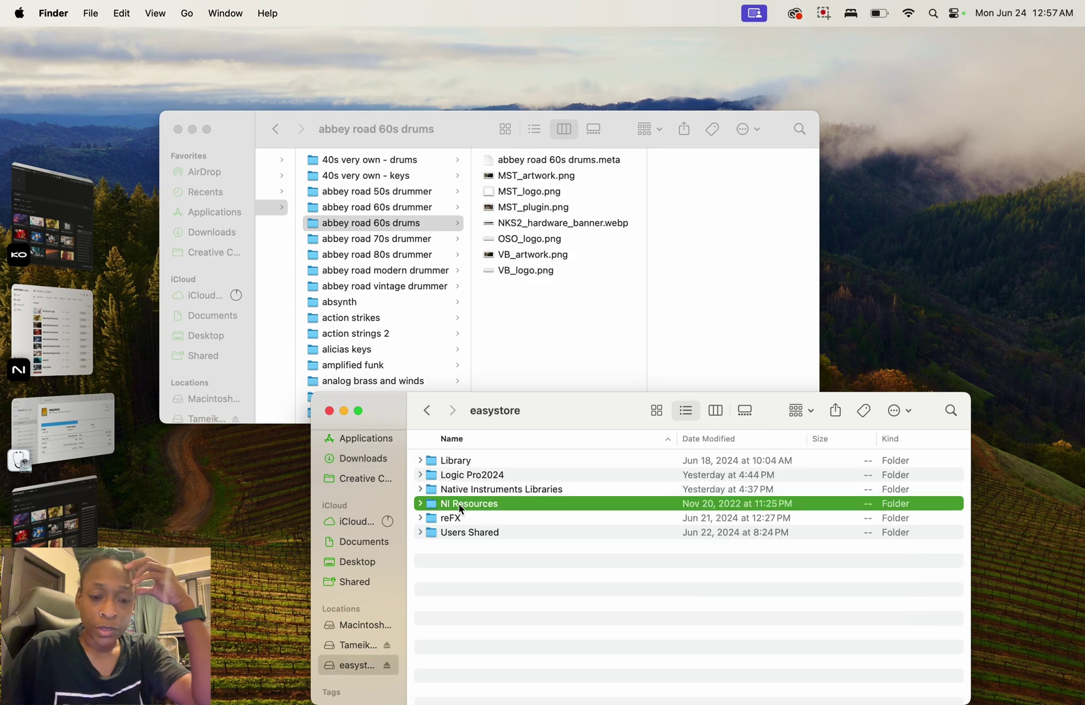
# - Browse easystore's NI Resources > image folder in column view and compare its product folders with the local image folder
pyautogui.click(716, 412)
pyautogui.click(642, 491)
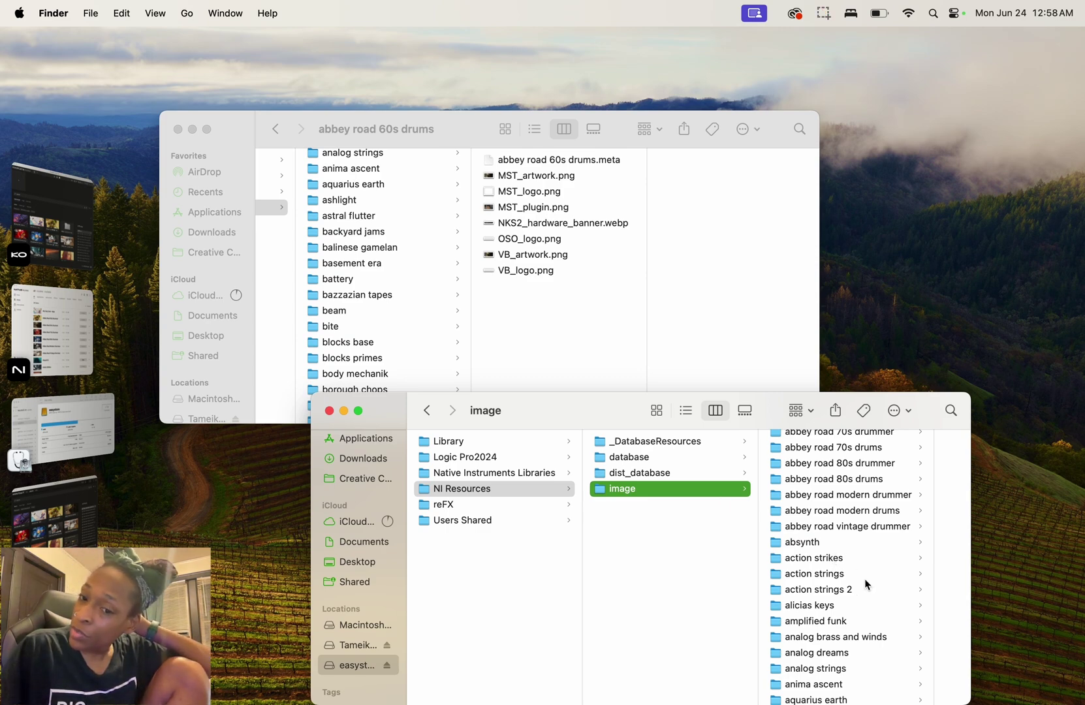
pyautogui.scroll(-10, 865, 579)
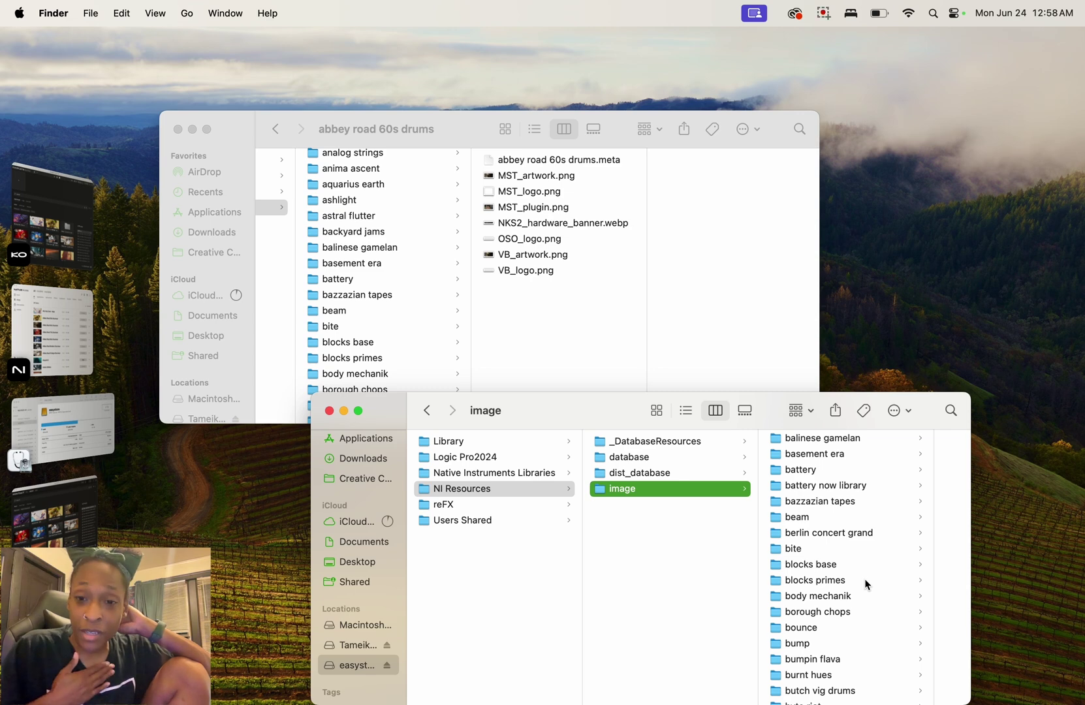
pyautogui.scroll(-15, 866, 581)
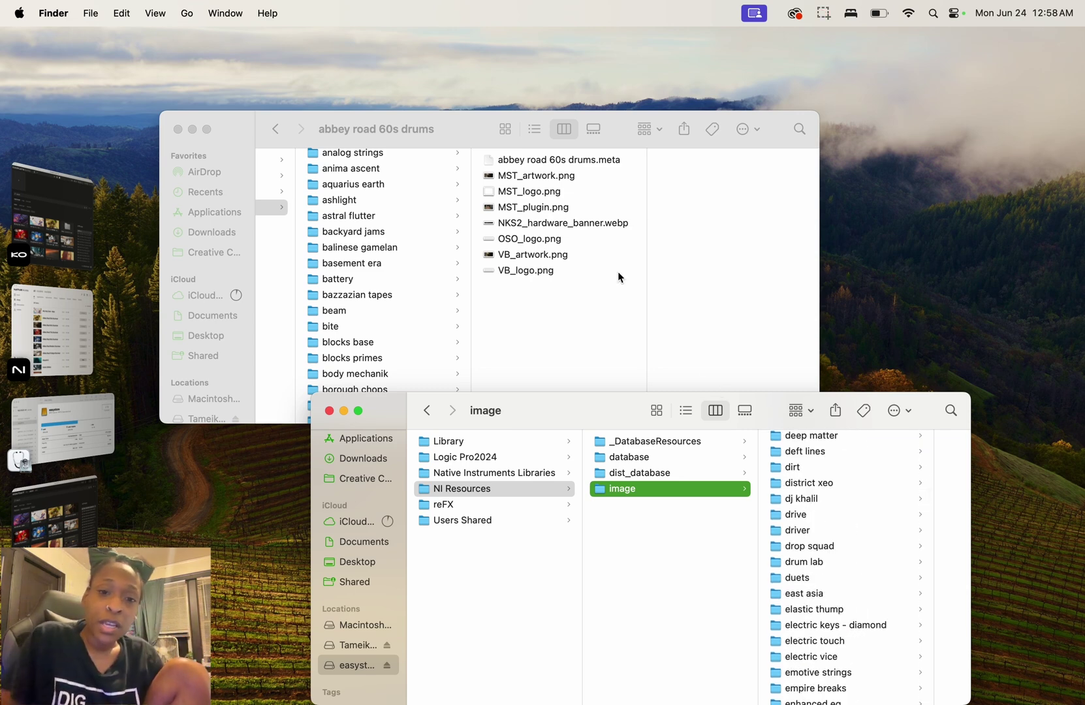
pyautogui.click(602, 291)
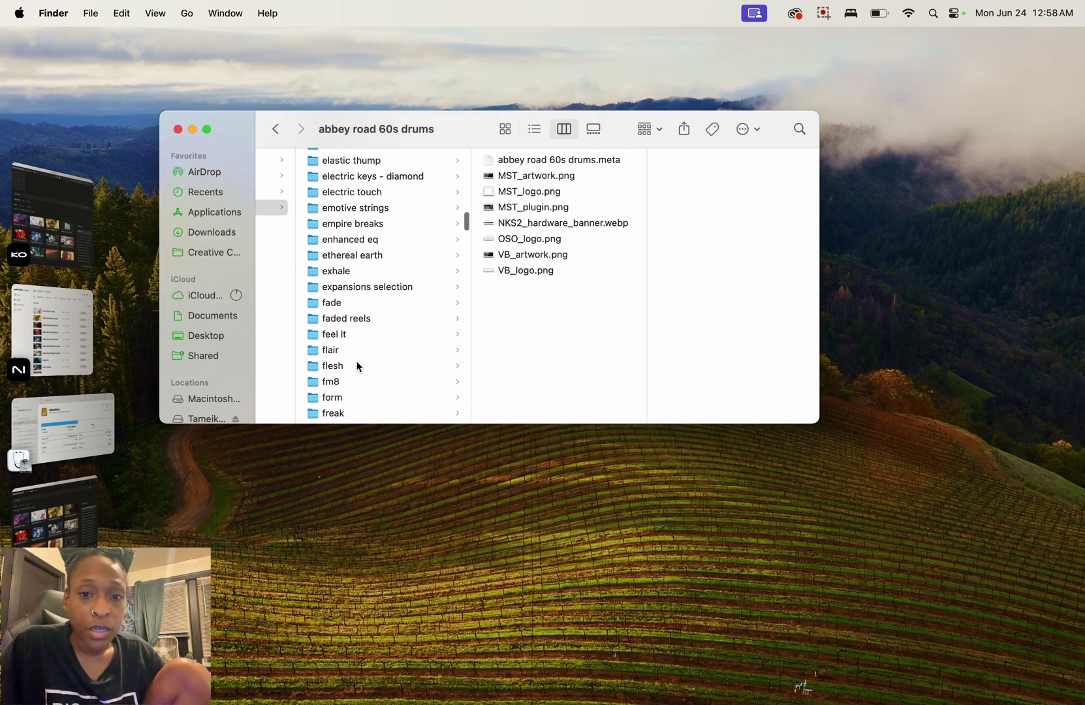
pyautogui.scroll(-20, 359, 367)
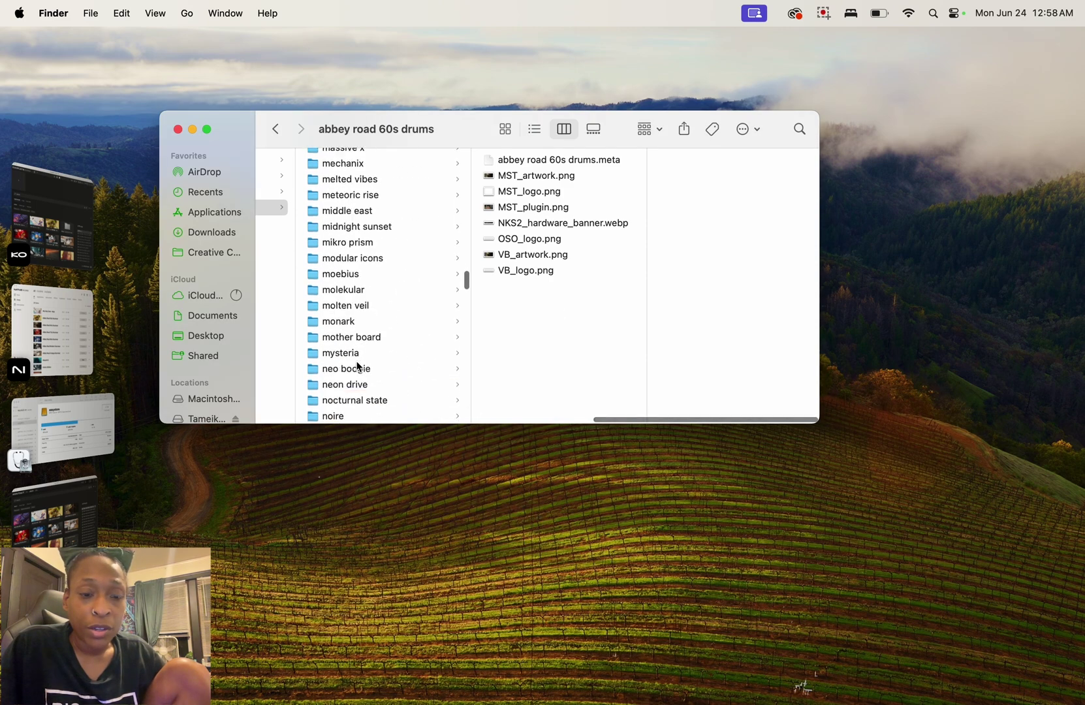
# - Switch to Native Access, force quit Komplete Kontrol and Kontakt 7, and dismiss the Force Quit Applications window
pyautogui.click(52, 325)
pyautogui.press('super+alt+Escape')
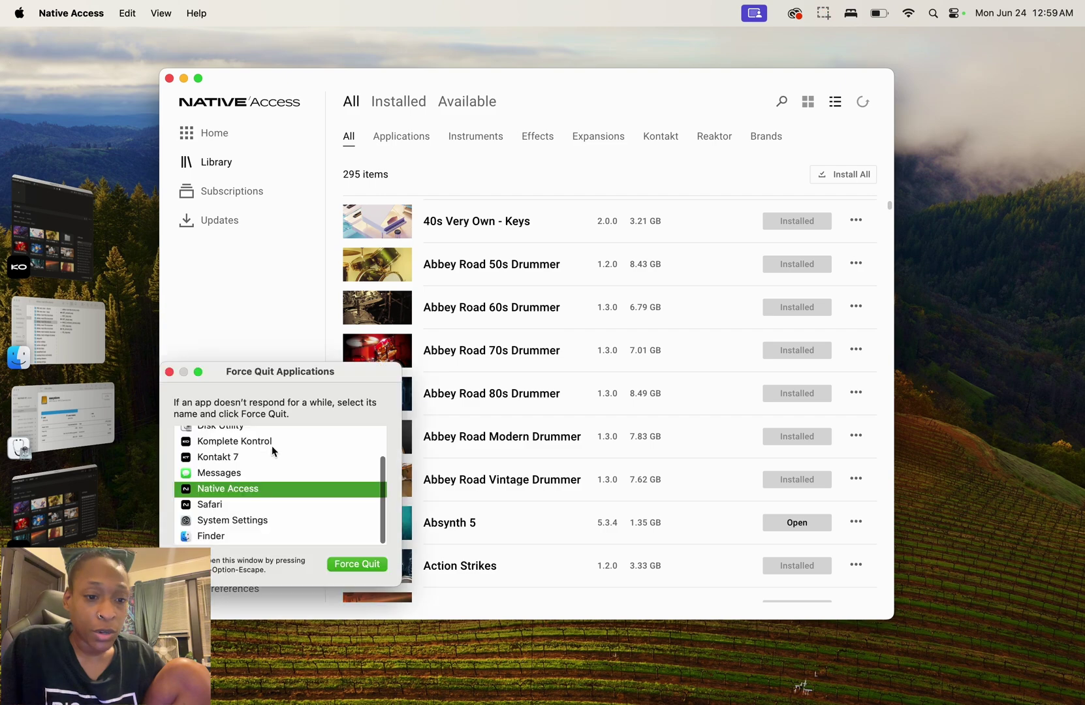
pyautogui.click(284, 443)
pyautogui.keyDown('super'); pyautogui.click(285, 456); pyautogui.keyUp('super')
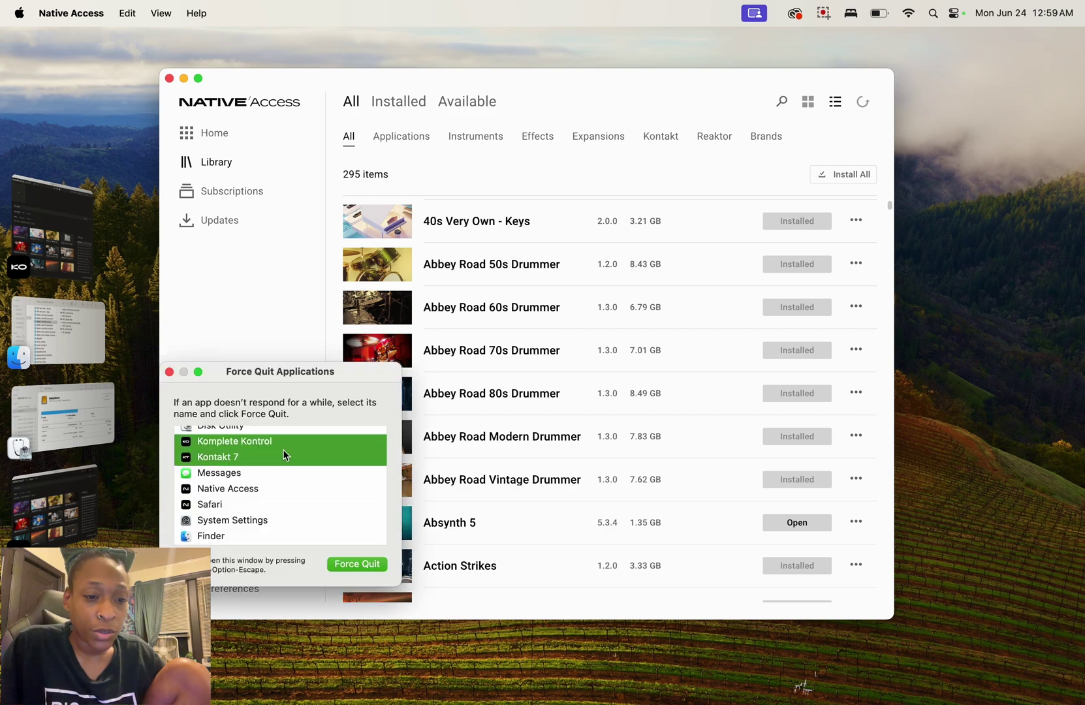
pyautogui.click(359, 563)
pyautogui.click(385, 500)
pyautogui.click(169, 373)
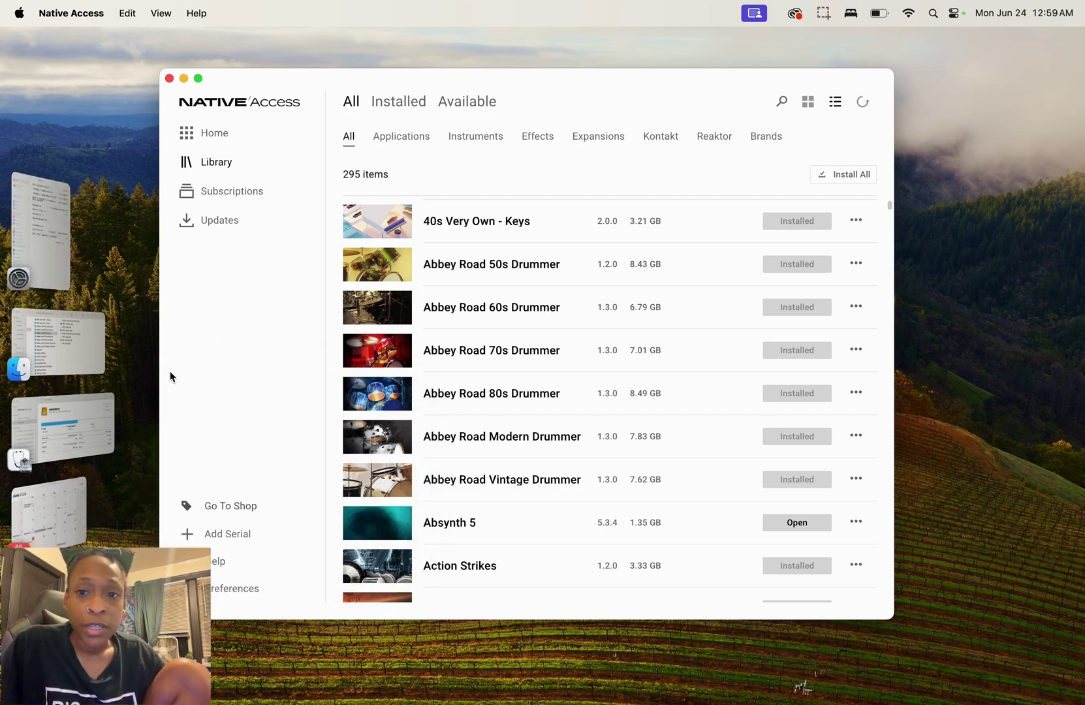
# - Bring the Finder window alongside Native Access, move Native Access clear of the folder list and close it
pyautogui.click(89, 332)
pyautogui.moveTo(76, 344); pyautogui.dragTo(349, 302)
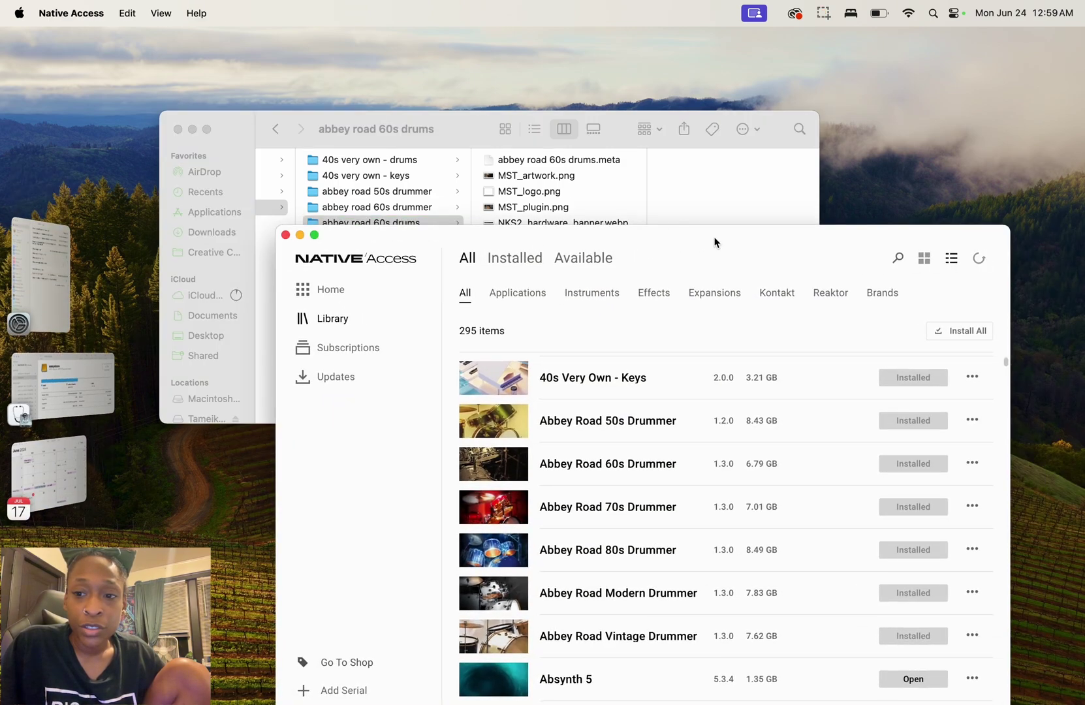
pyautogui.moveTo(422, 245); pyautogui.dragTo(614, 269)
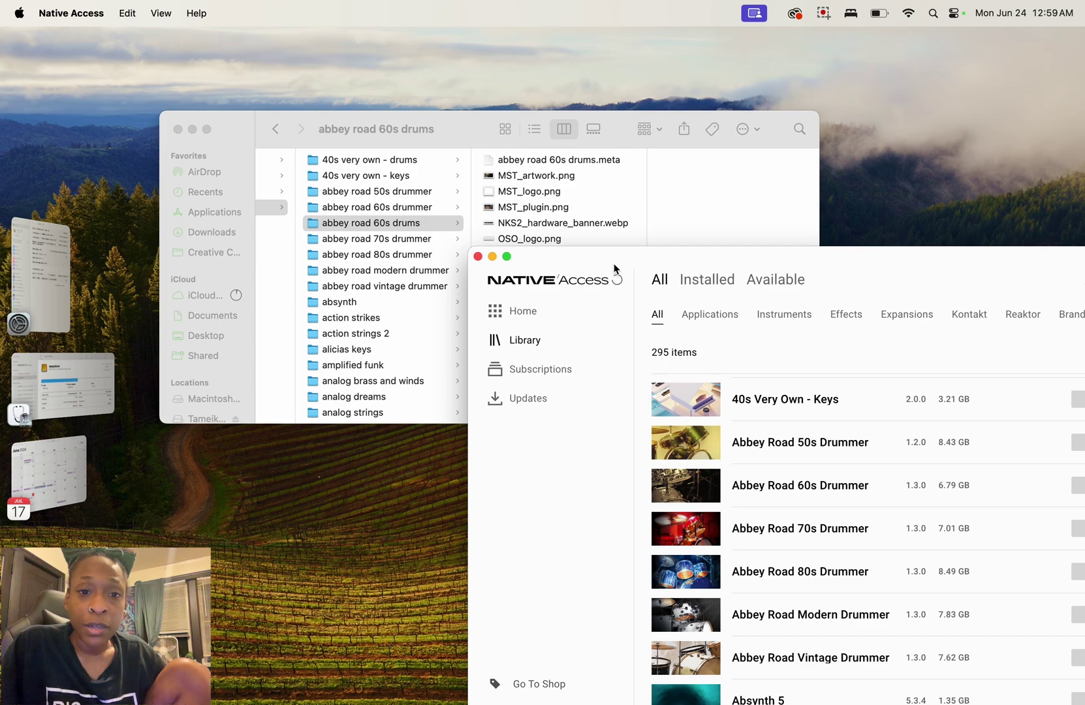
pyautogui.click(478, 256)
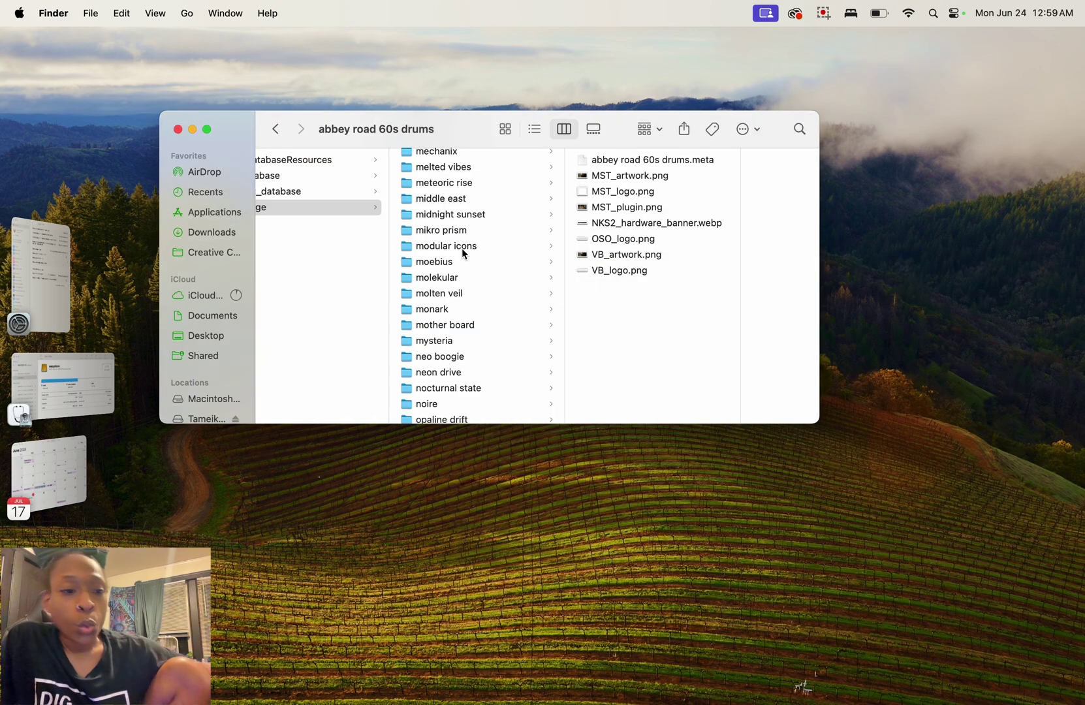
# - Launch Komplete Kontrol again and check the artwork of the Instrument library, including Abbey Road 60s Drummer and Battery
pyautogui.moveTo(803, 703)
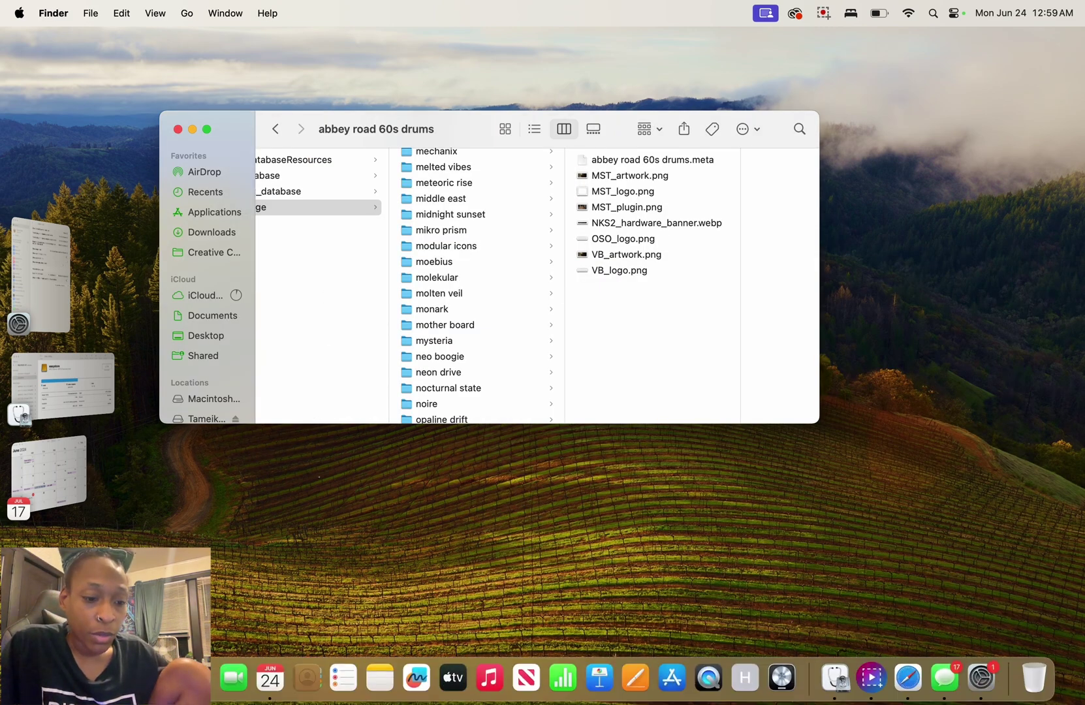
pyautogui.click(87, 678)
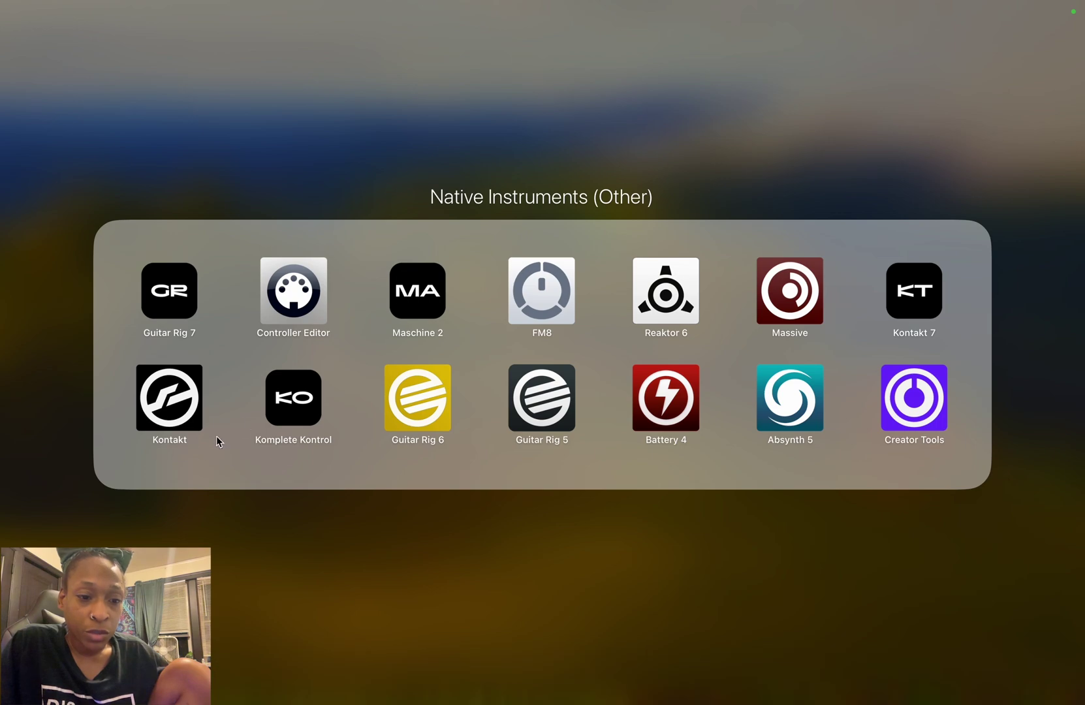
pyautogui.click(276, 401)
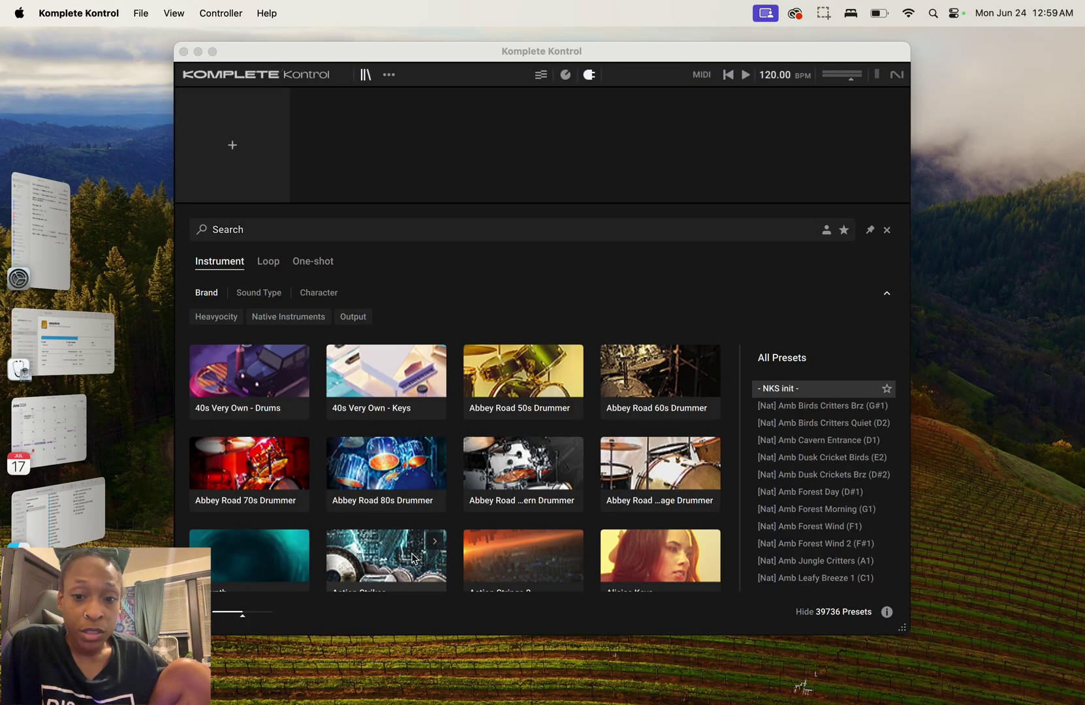
pyautogui.scroll(-10, 477, 366)
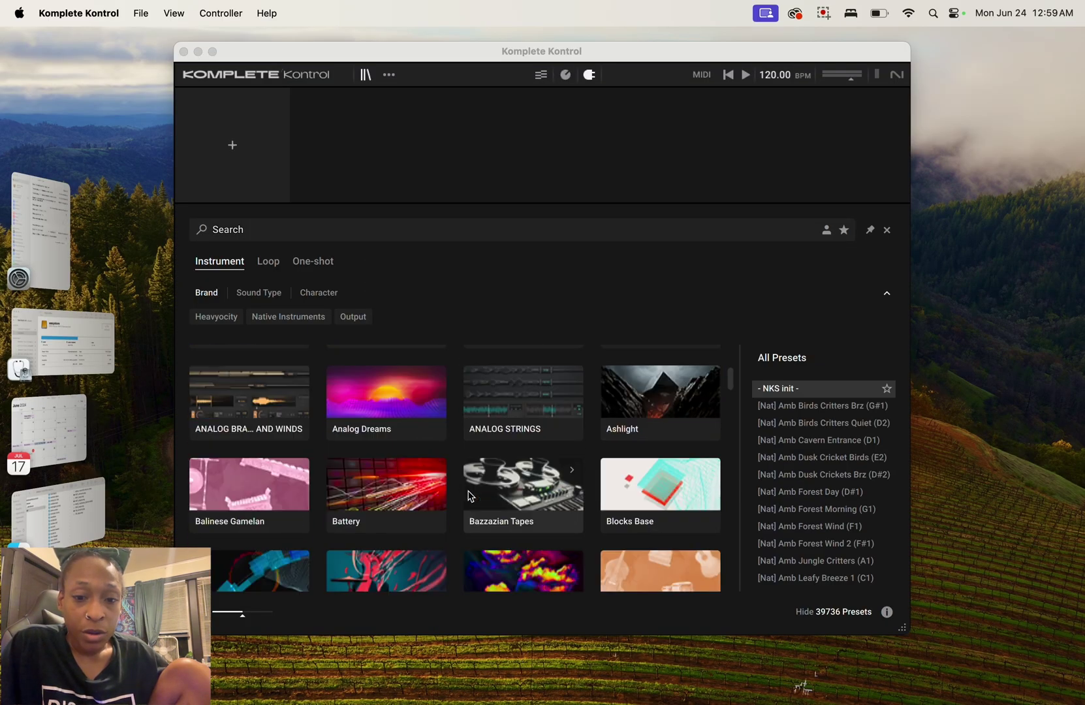
pyautogui.scroll(-15, 471, 496)
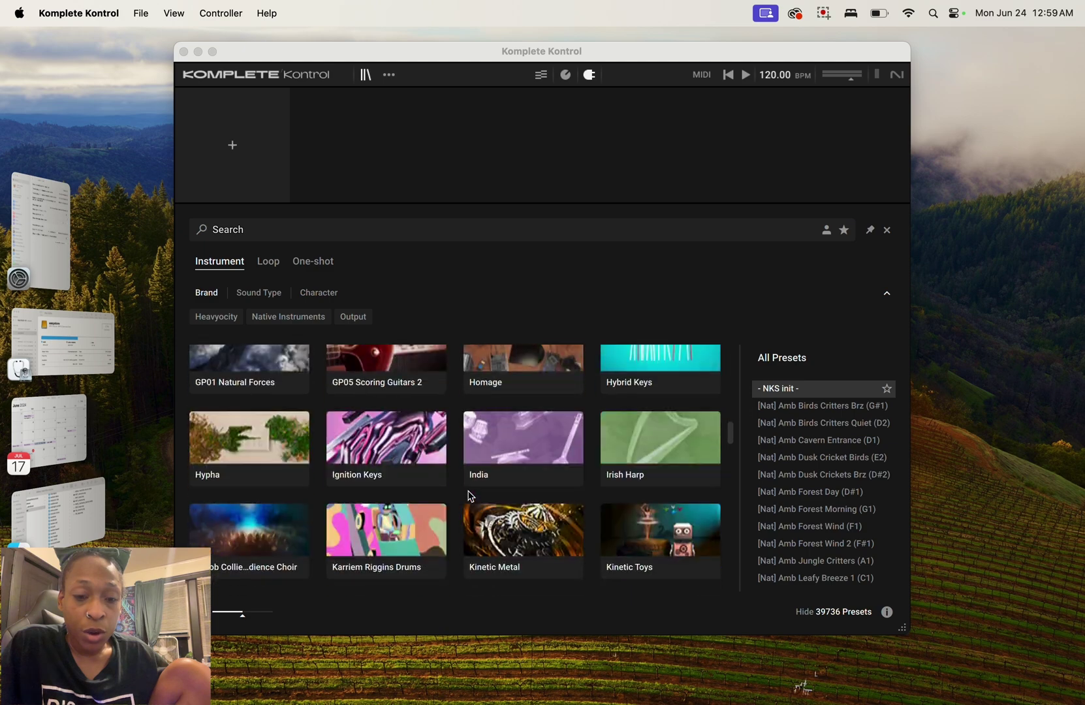
pyautogui.scroll(-3, 471, 497)
pyautogui.scroll(20, 471, 497)
# - Open Kontakt 7 and look through the banner artwork in its Libraries list
pyautogui.moveTo(105, 703)
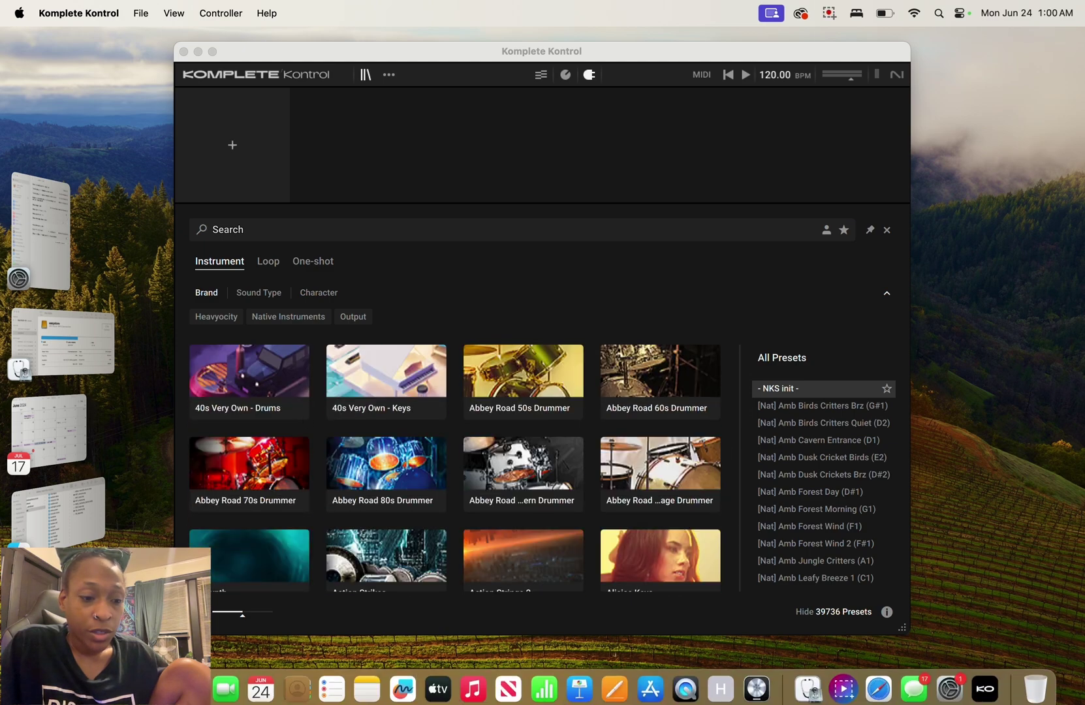
pyautogui.click(85, 680)
pyautogui.scroll(-8, 644, 425)
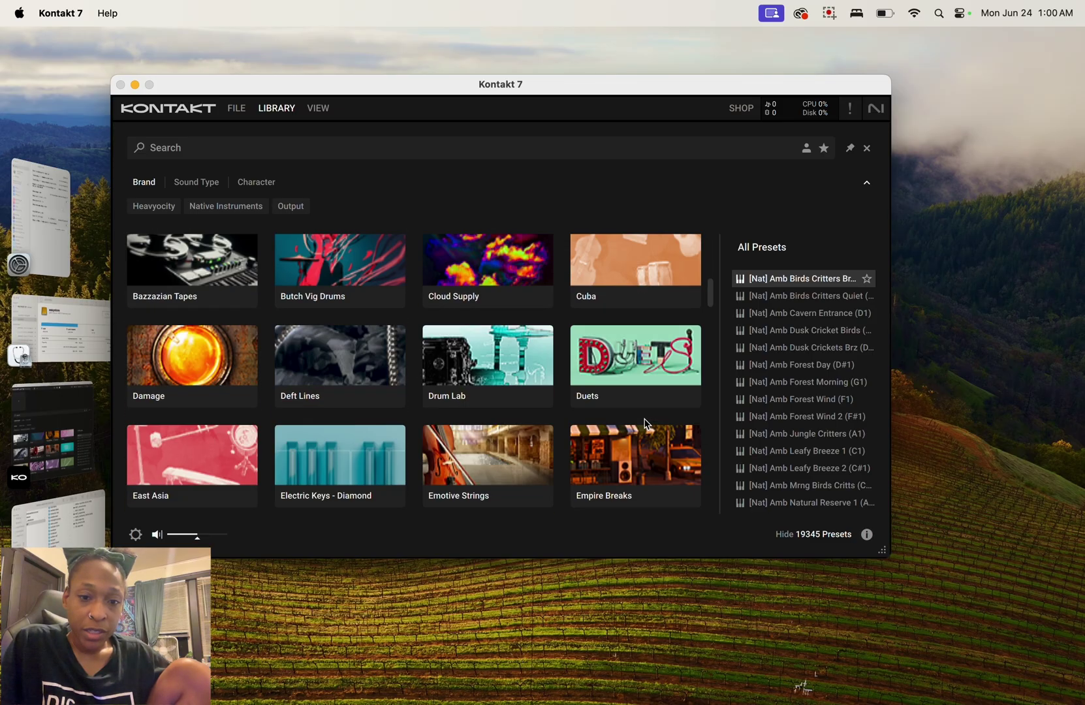
pyautogui.scroll(3, 645, 424)
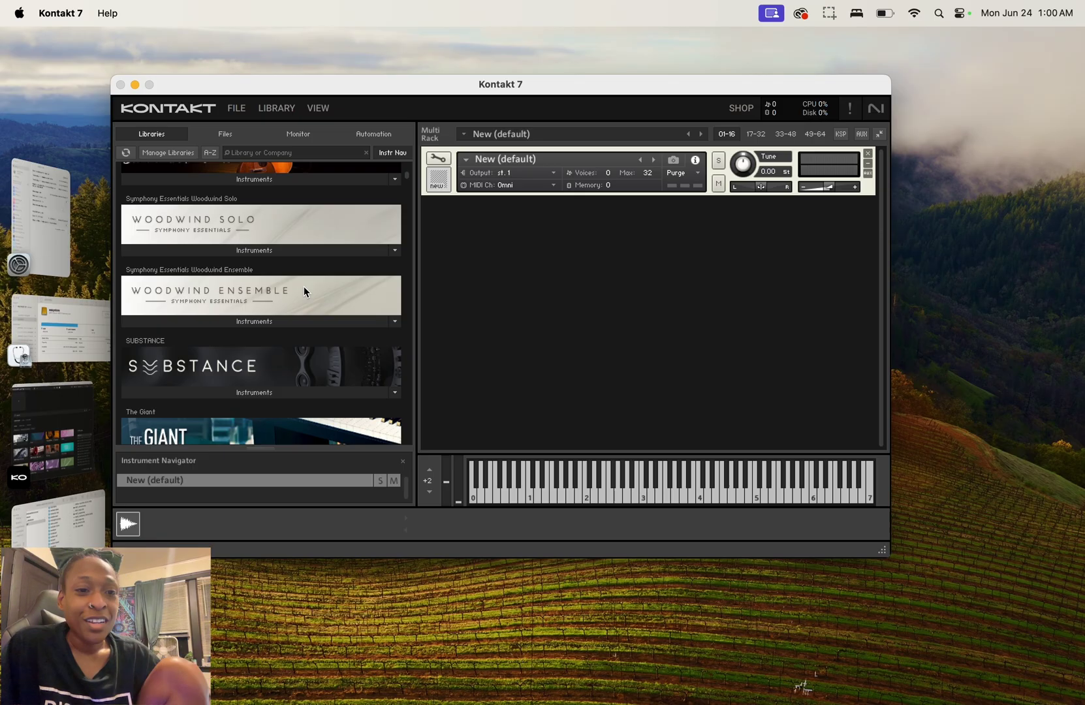
pyautogui.scroll(3, 304, 291)
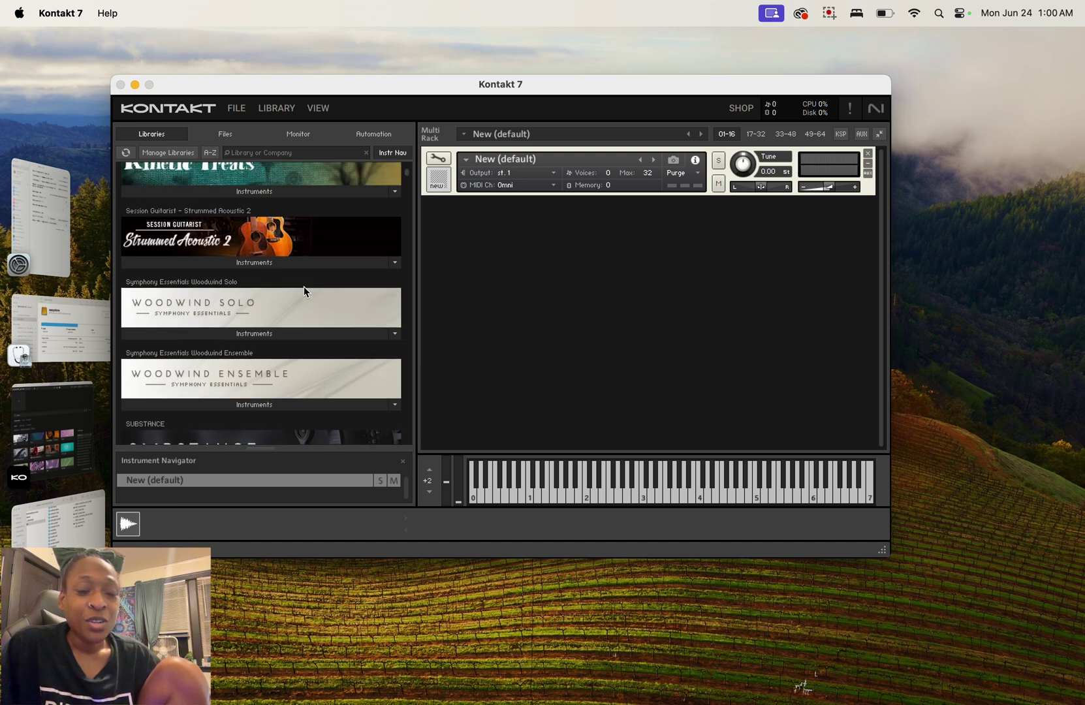